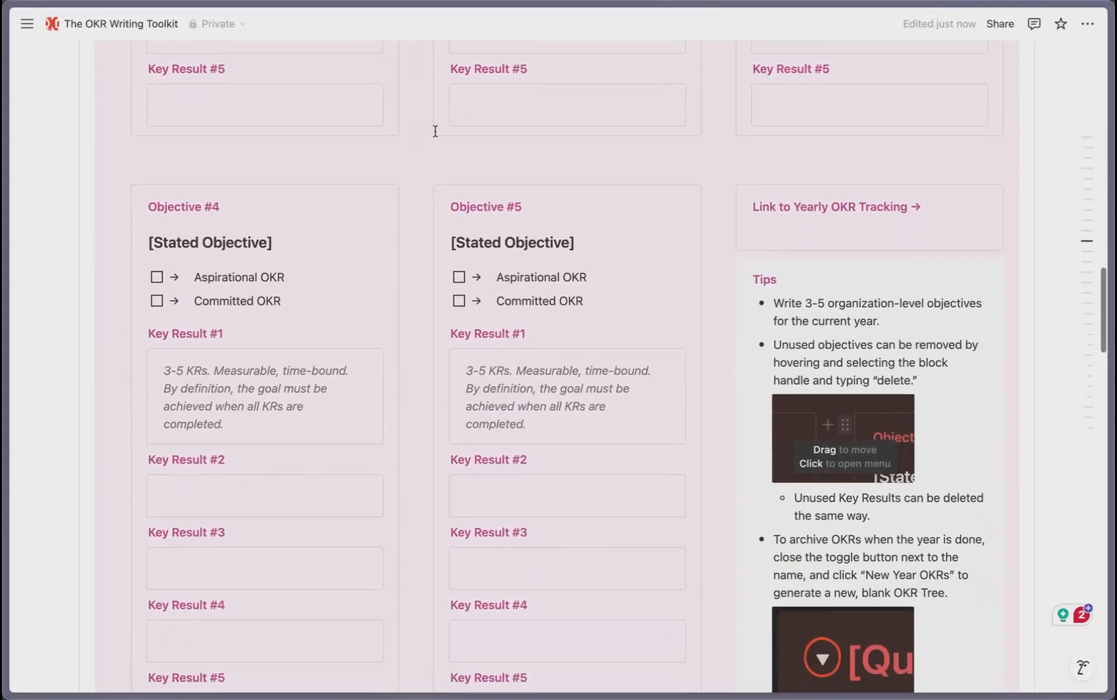
Step: Try deleting the Objective #5 block from the company-level yearly OKRs, and undo the deletion
mouse_move(435, 211)
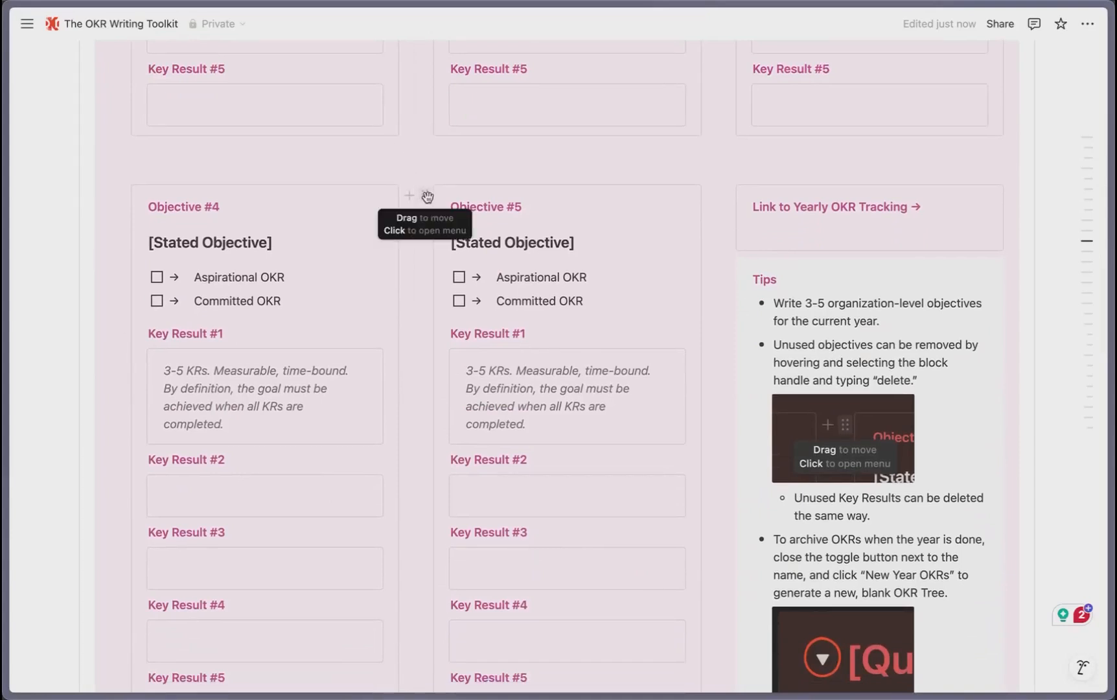
click(427, 197)
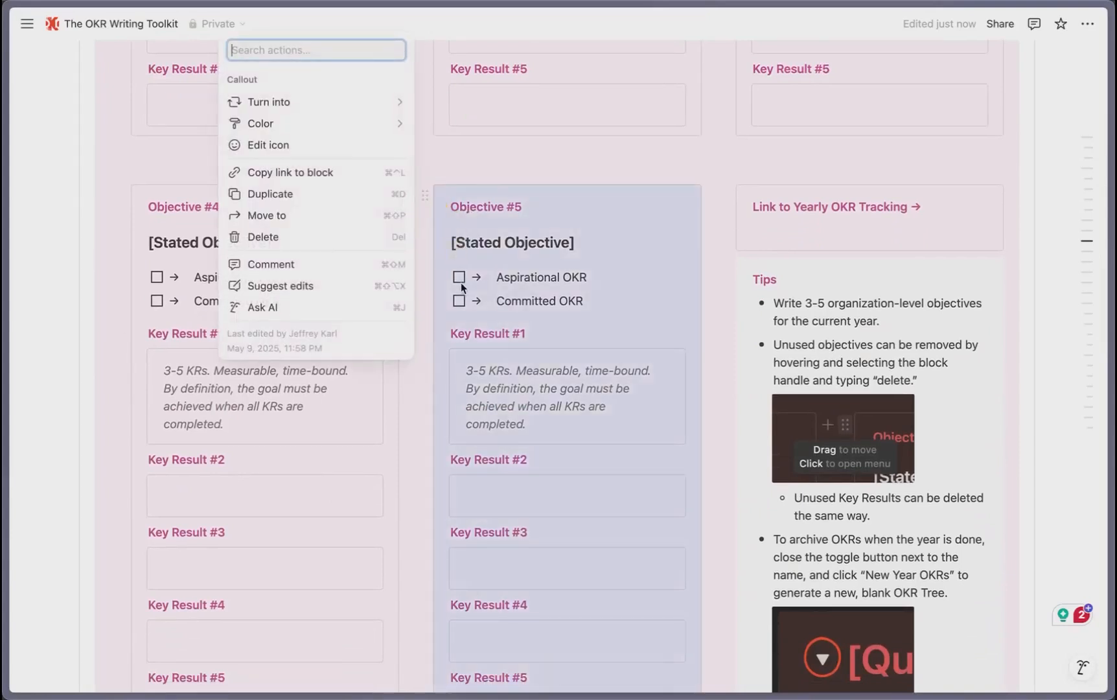
key(Delete)
key(ctrl+z)
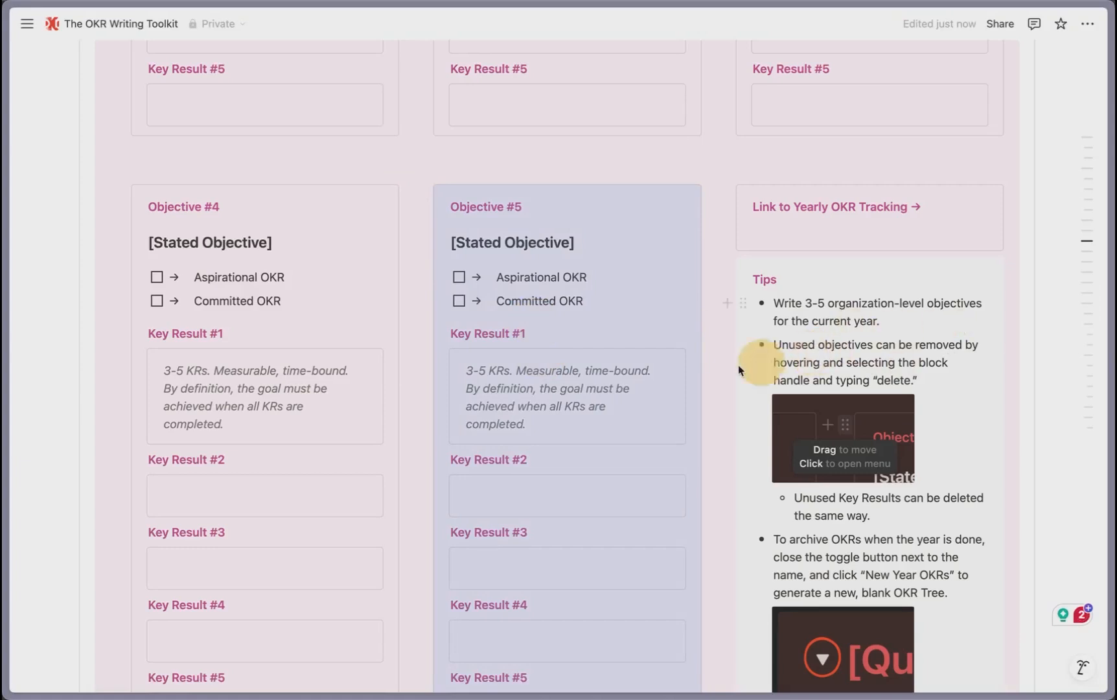
Step: Expand the [Organization Name] Q1 OKRs section below the company's yearly objectives
scroll(753, 329, down, 2)
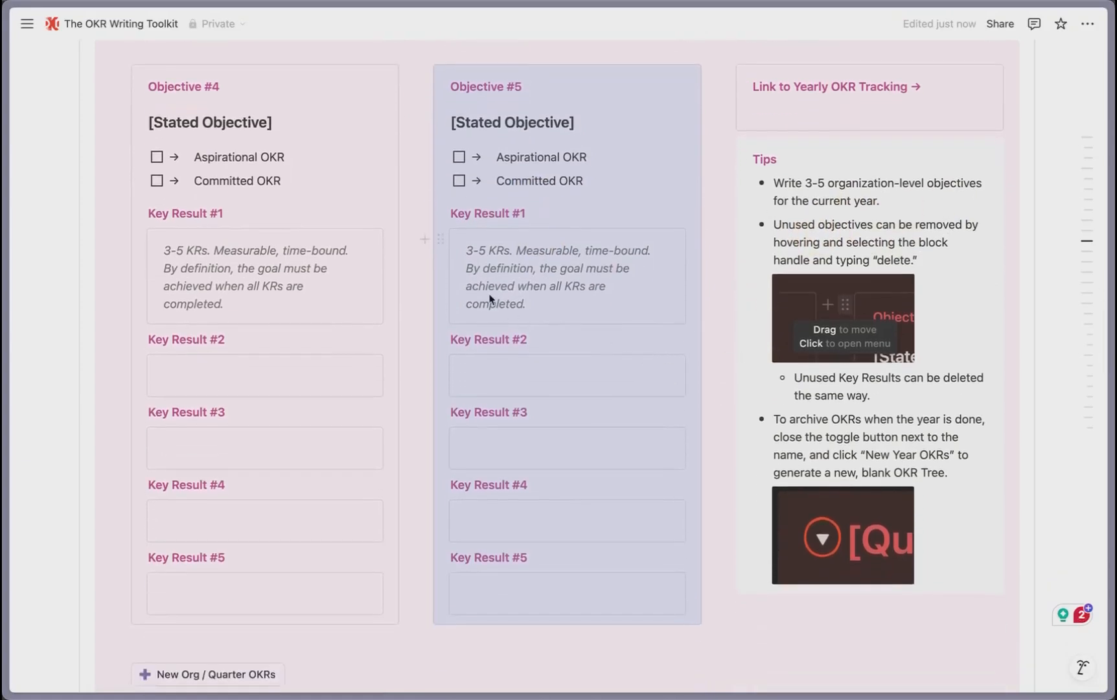
scroll(458, 359, down, 7)
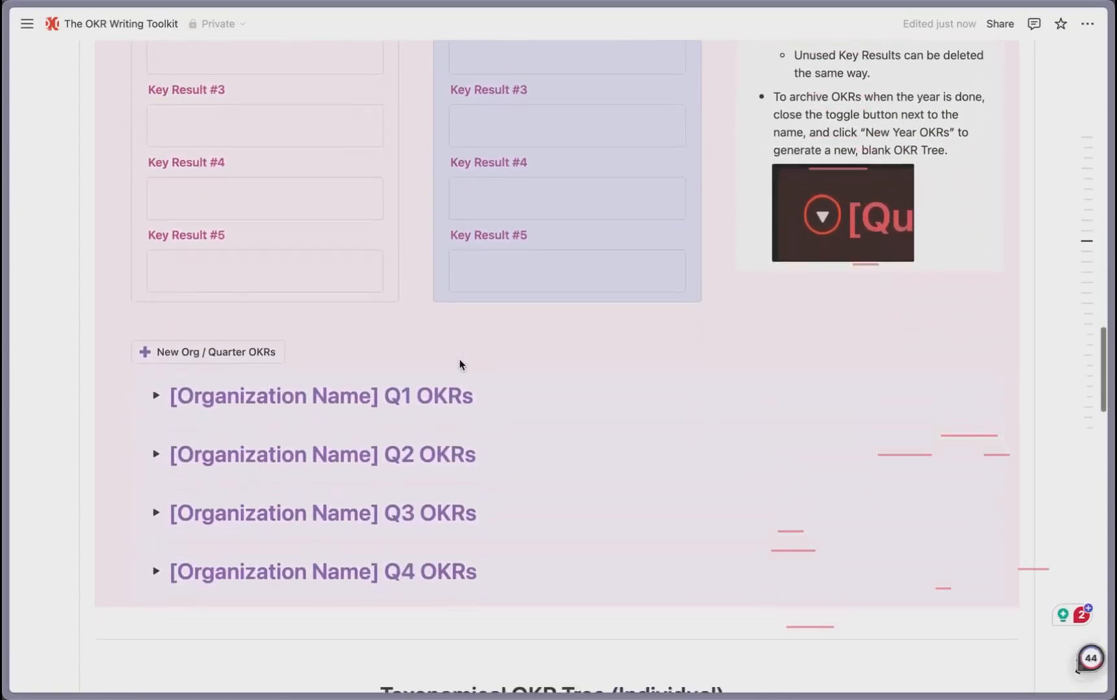
scroll(382, 324, up, 8)
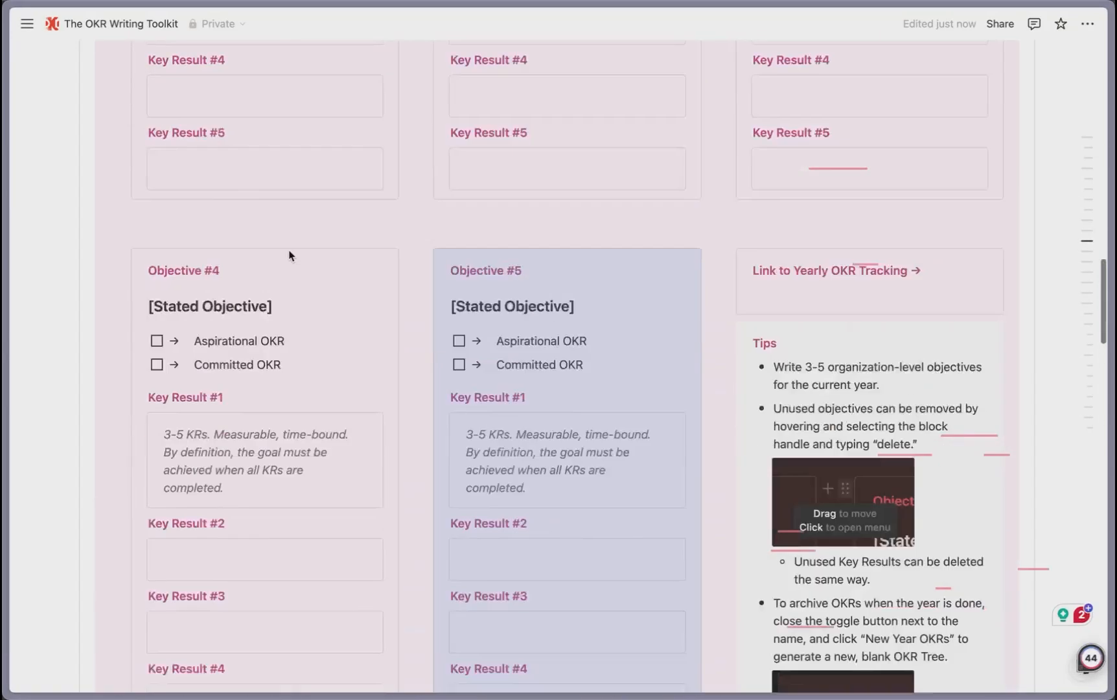
scroll(290, 253, down, 8)
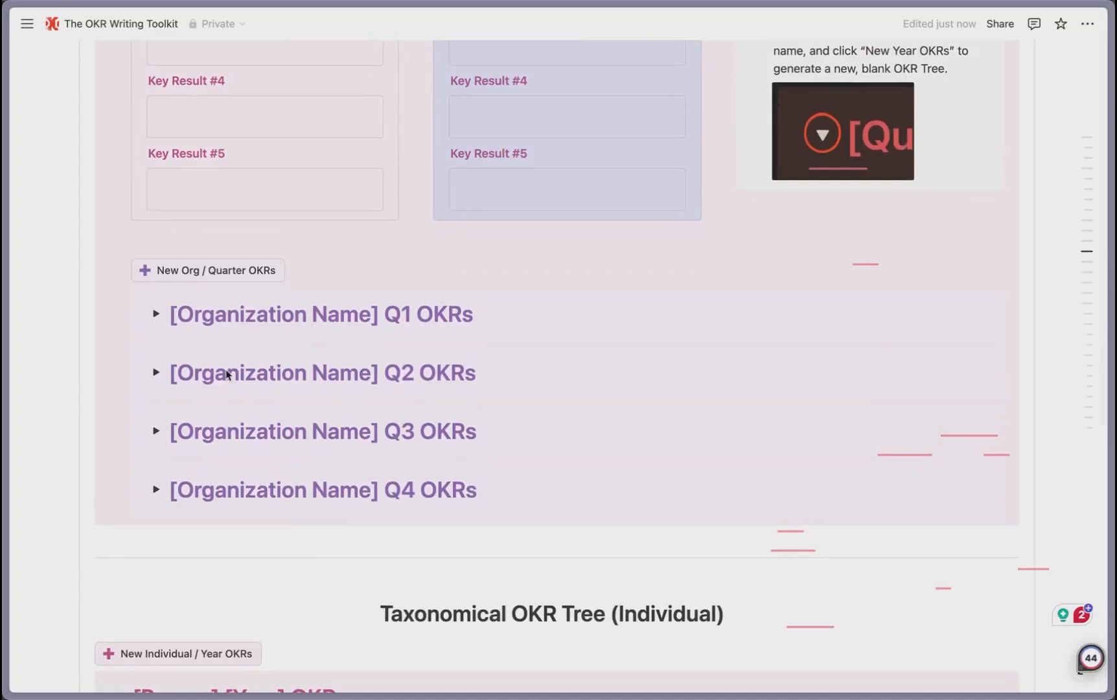
scroll(227, 374, down, 1)
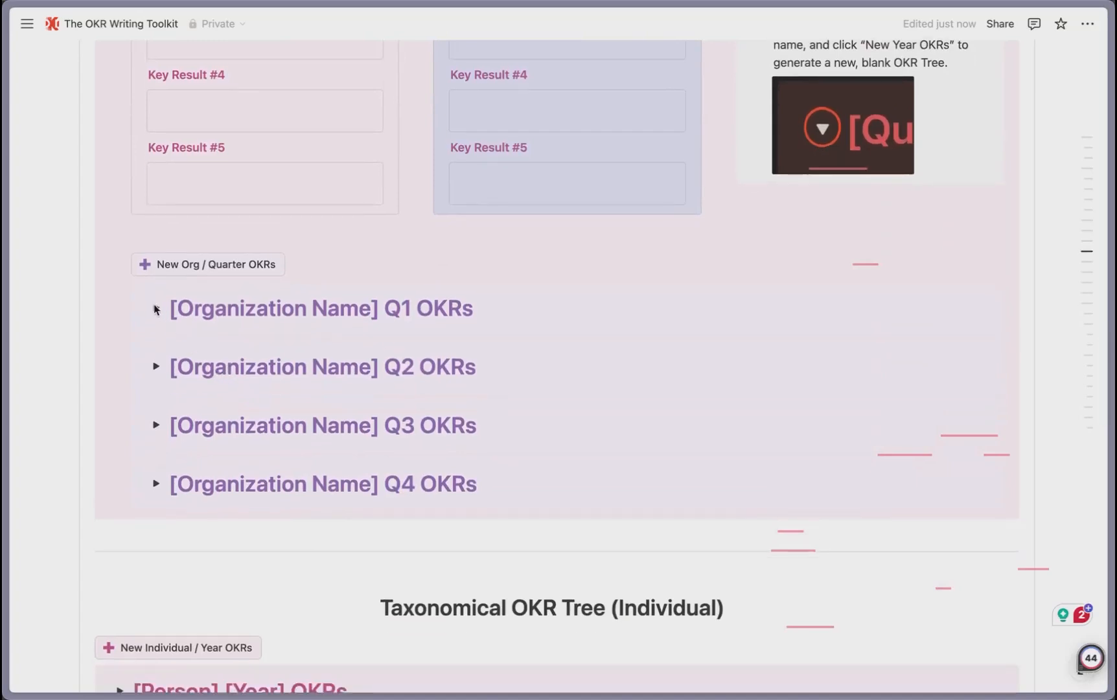
scroll(154, 309, up, 20)
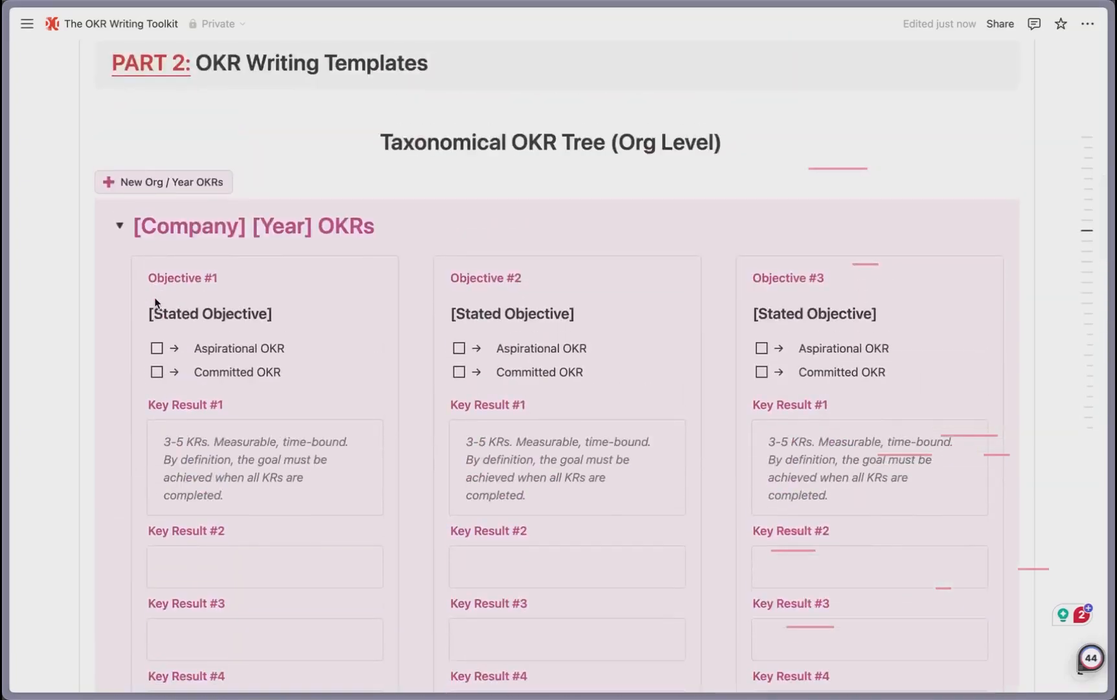
scroll(155, 302, down, 20)
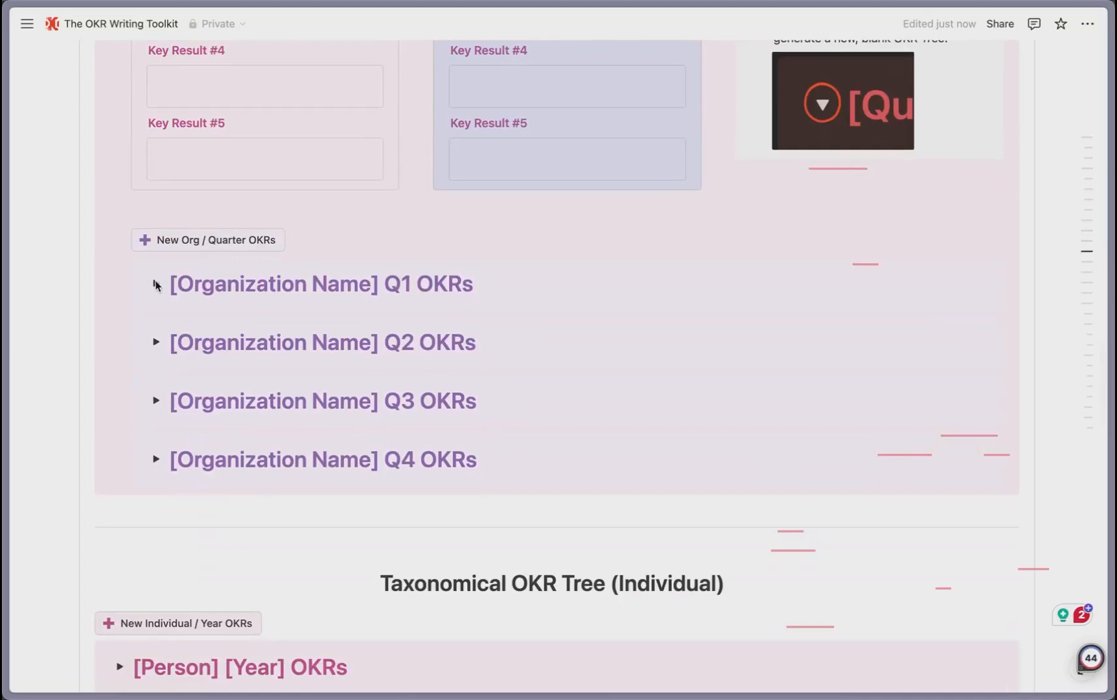
click(157, 285)
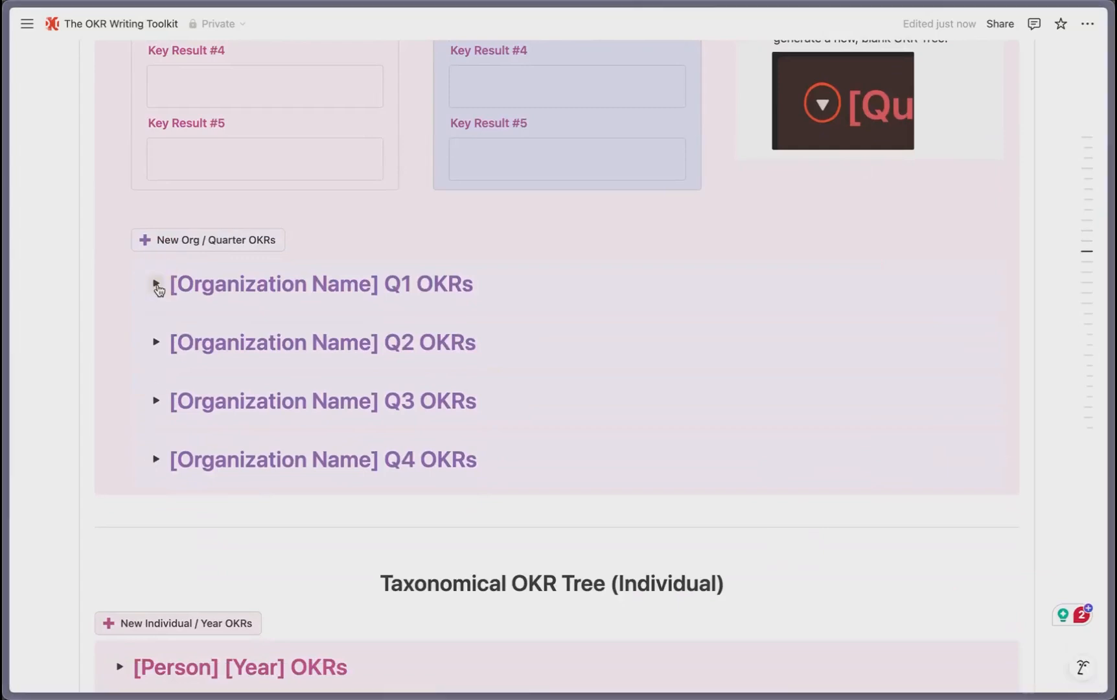
click(512, 210)
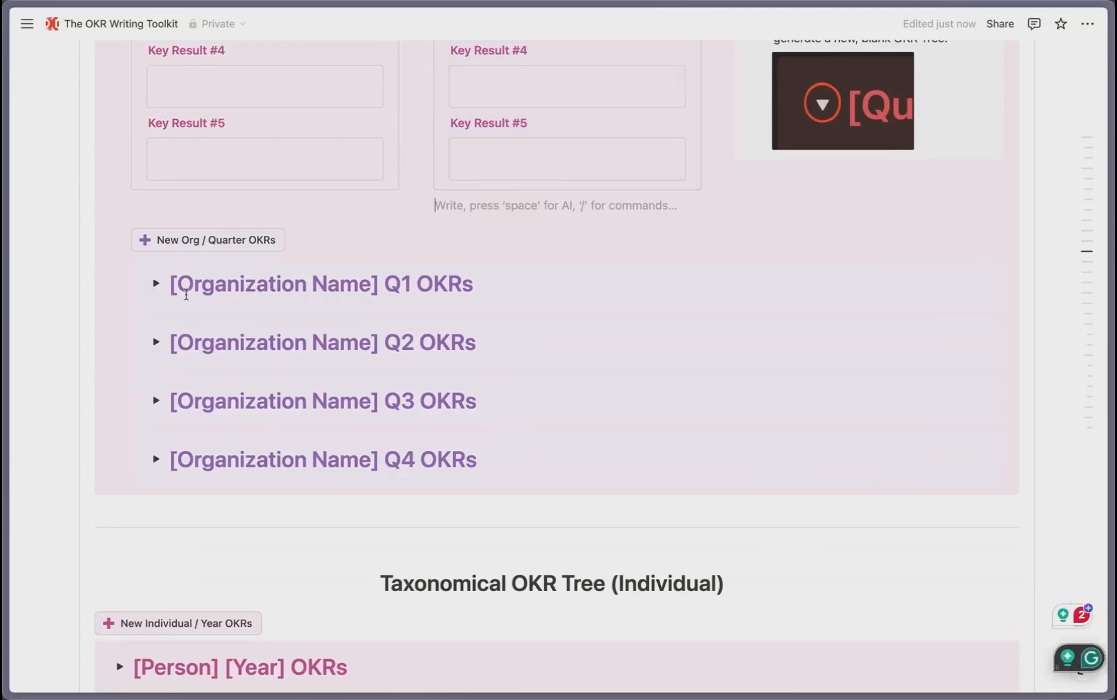
click(155, 284)
Step: Replace the [Team Name] placeholder in the team Q1 OKRs heading, below the organization's Q1 objectives, with Engineering
scroll(191, 366, down, 1)
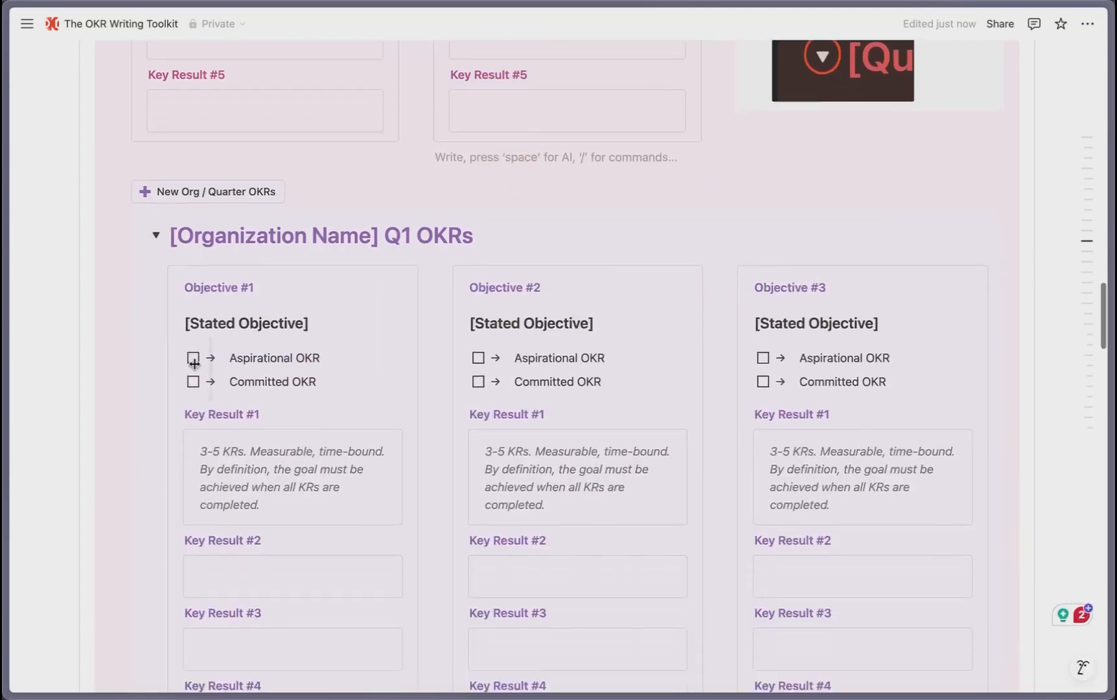
scroll(194, 363, down, 10)
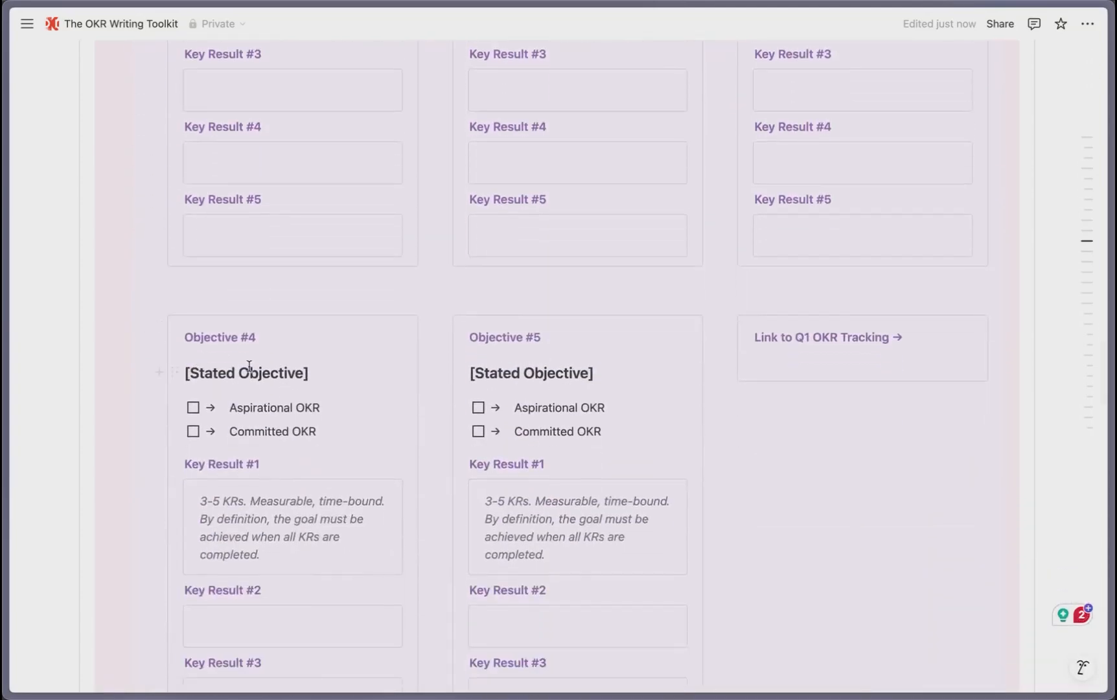
scroll(249, 366, down, 8)
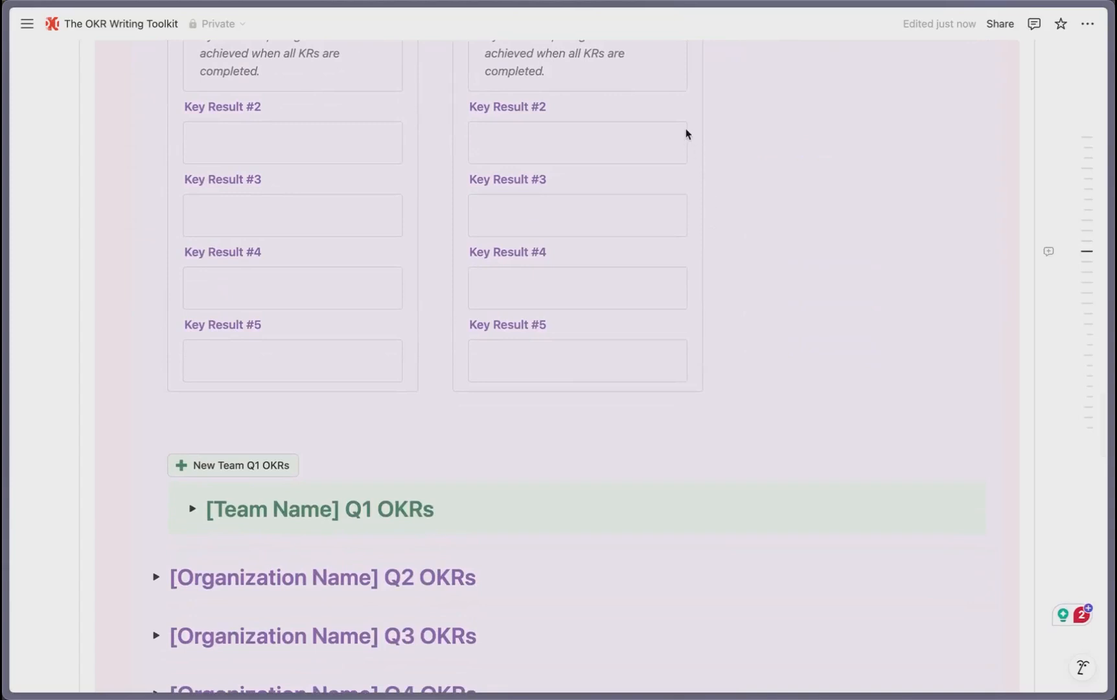
scroll(349, 467, down, 3)
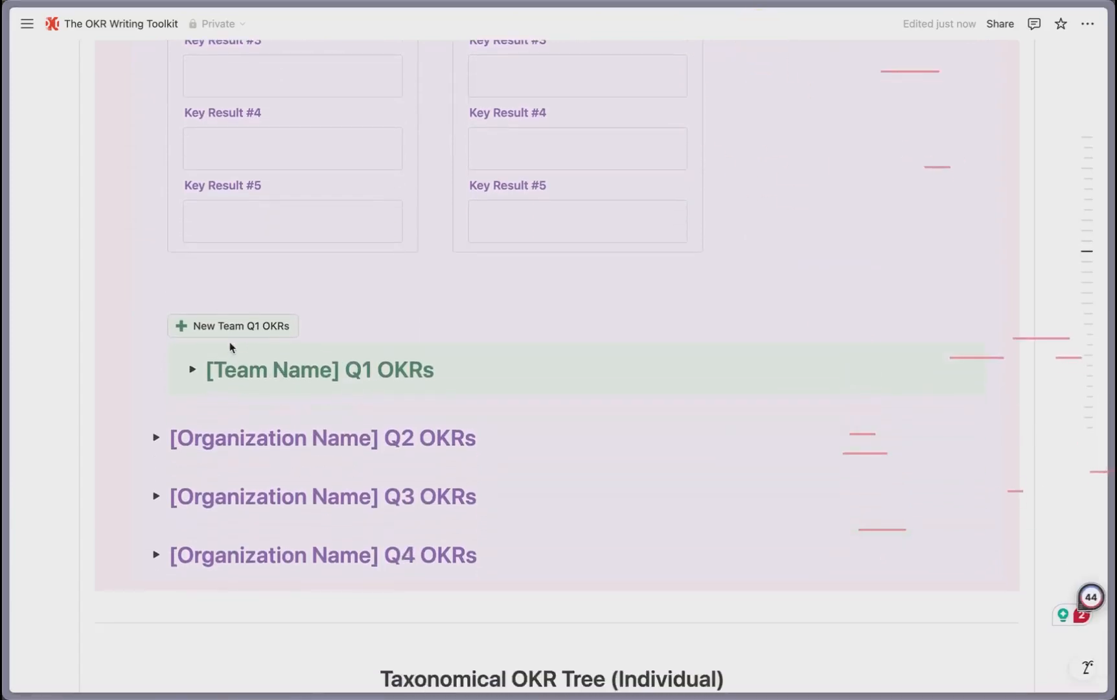
scroll(224, 363, up, 1)
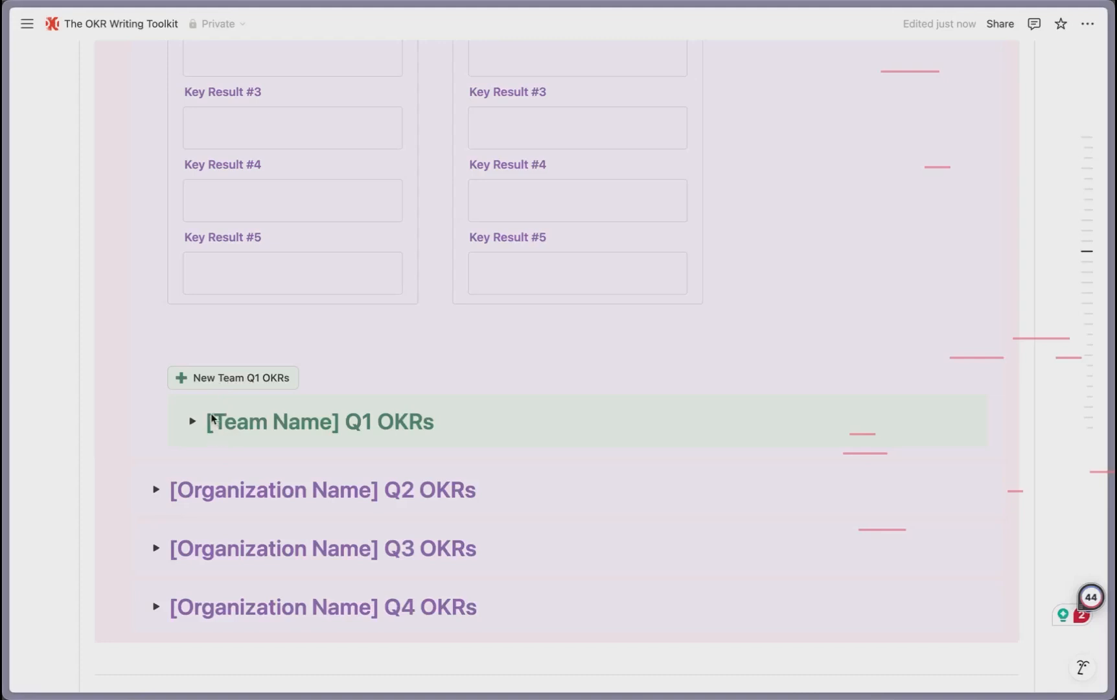
double_click(243, 423)
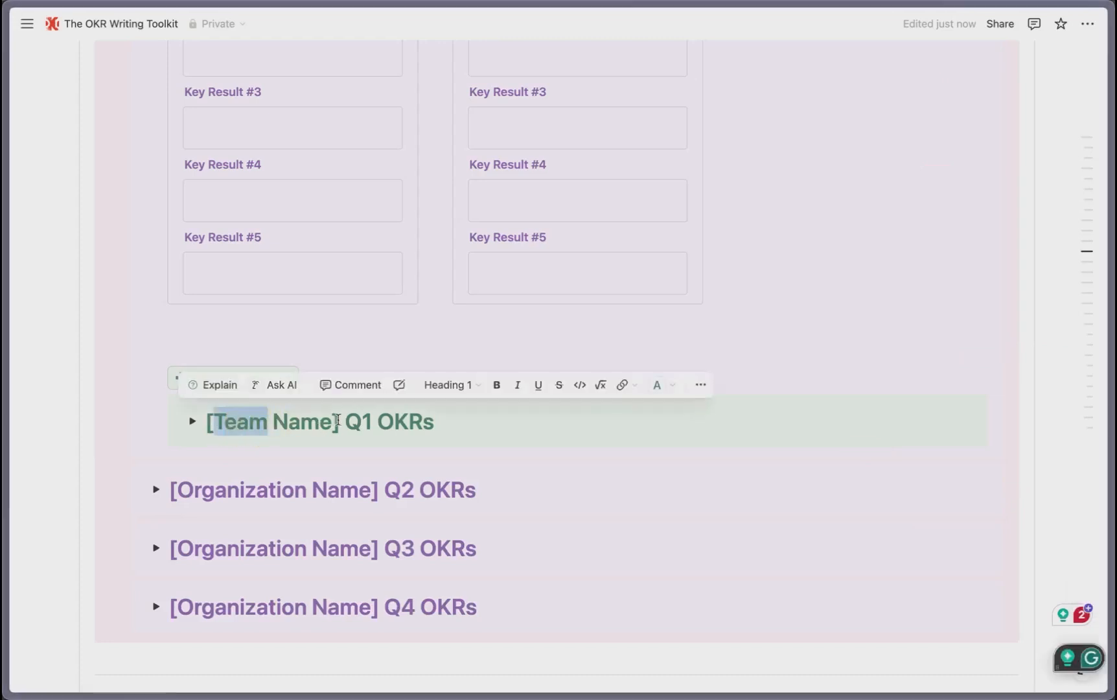
drag(340, 421, 207, 419)
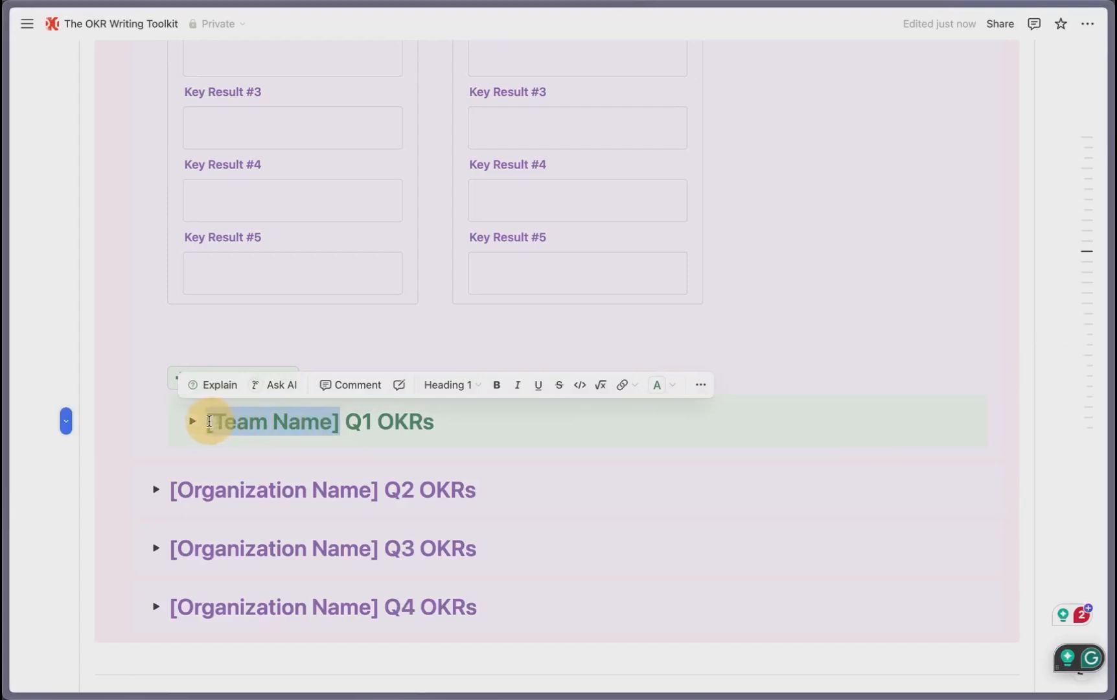
text(Engineering)
Step: Add another team Q1 OKRs block and replace its [Team Name] placeholder with Product
click(195, 383)
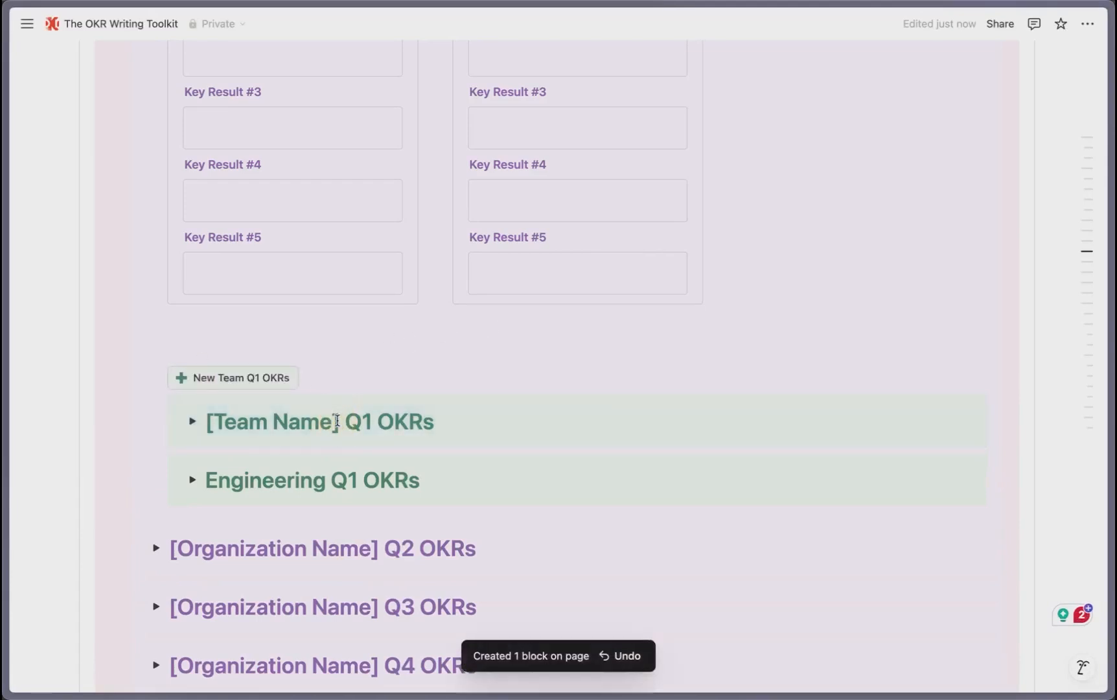
drag(337, 422, 195, 421)
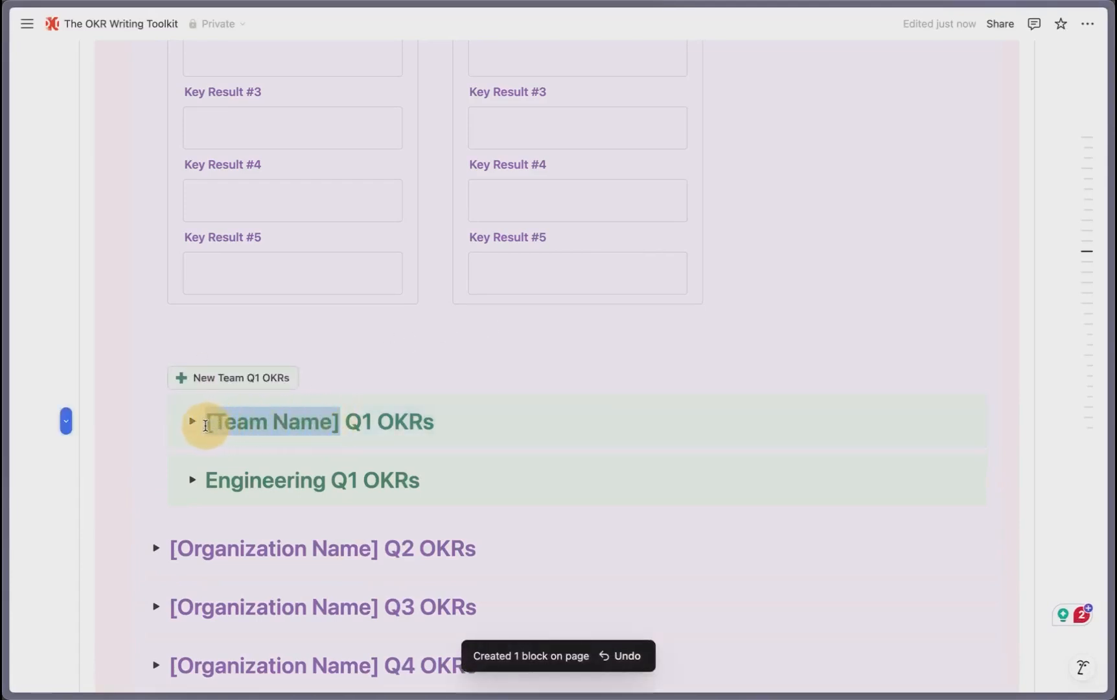
text(Product)
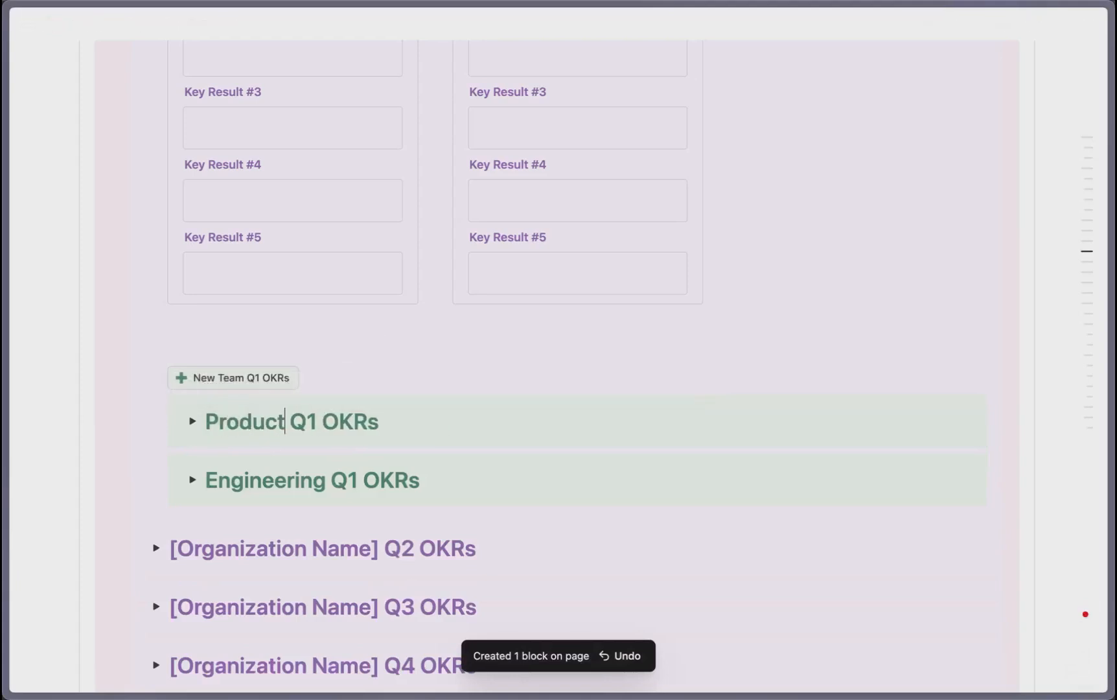
Step: Expand the Product Q1 OKRs section and go to its monthly OKR headings
click(194, 421)
scroll(310, 465, down, 9)
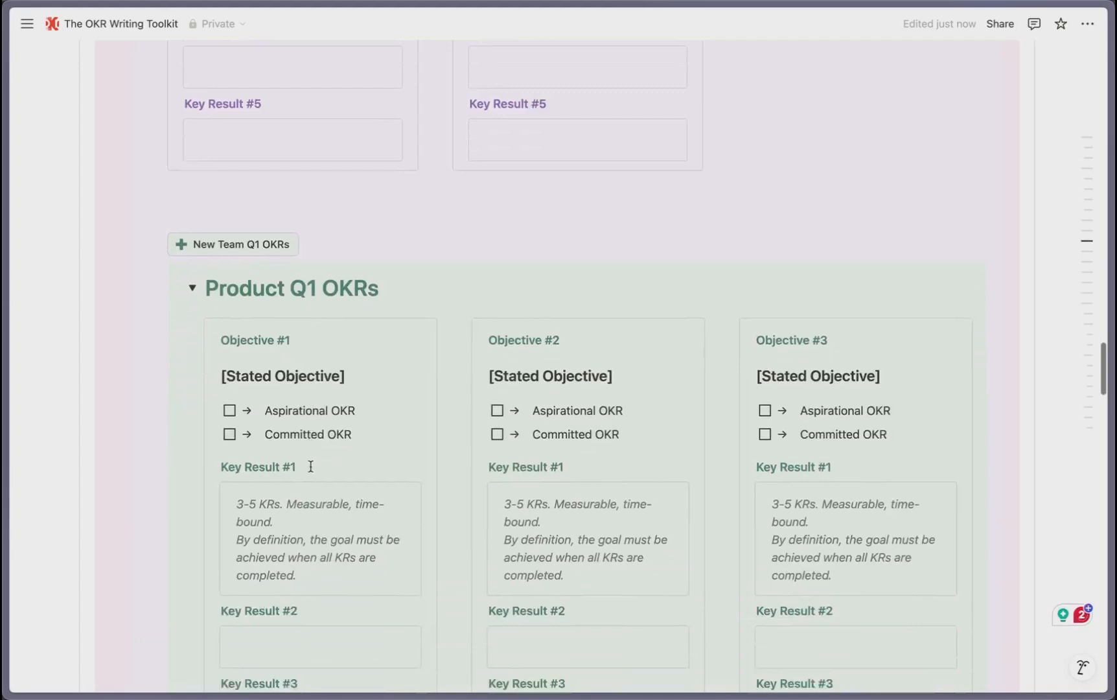
scroll(311, 466, down, 12)
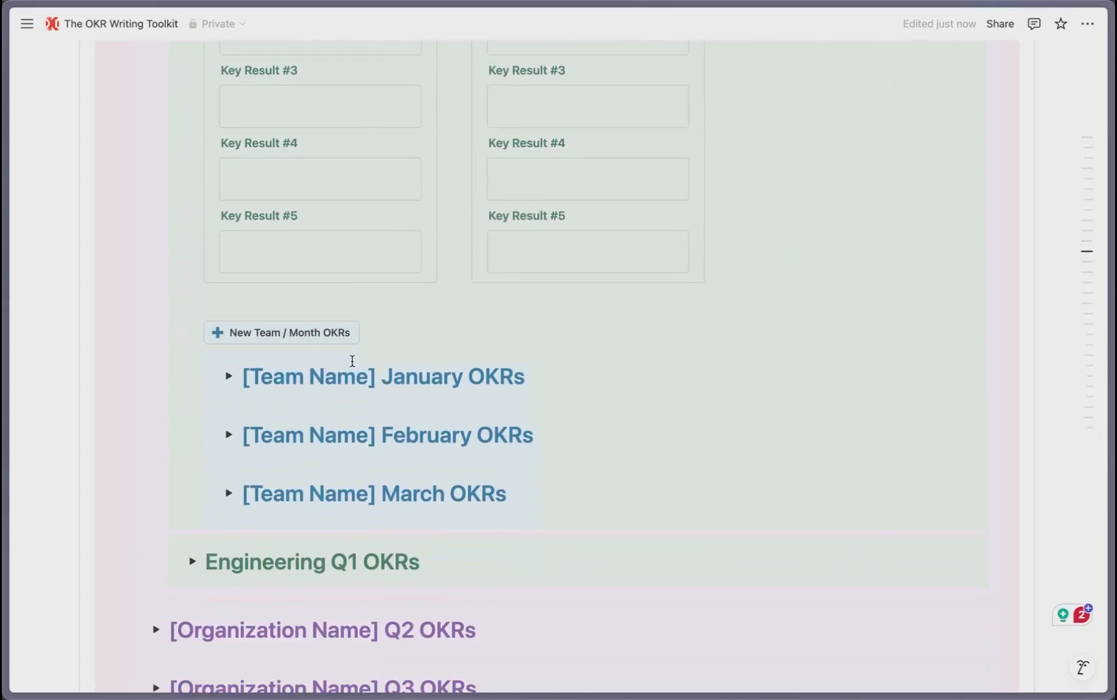
Step: Replace the [Team Name] placeholder with Product in the January, February and March OKRs headings
drag(376, 376, 237, 374)
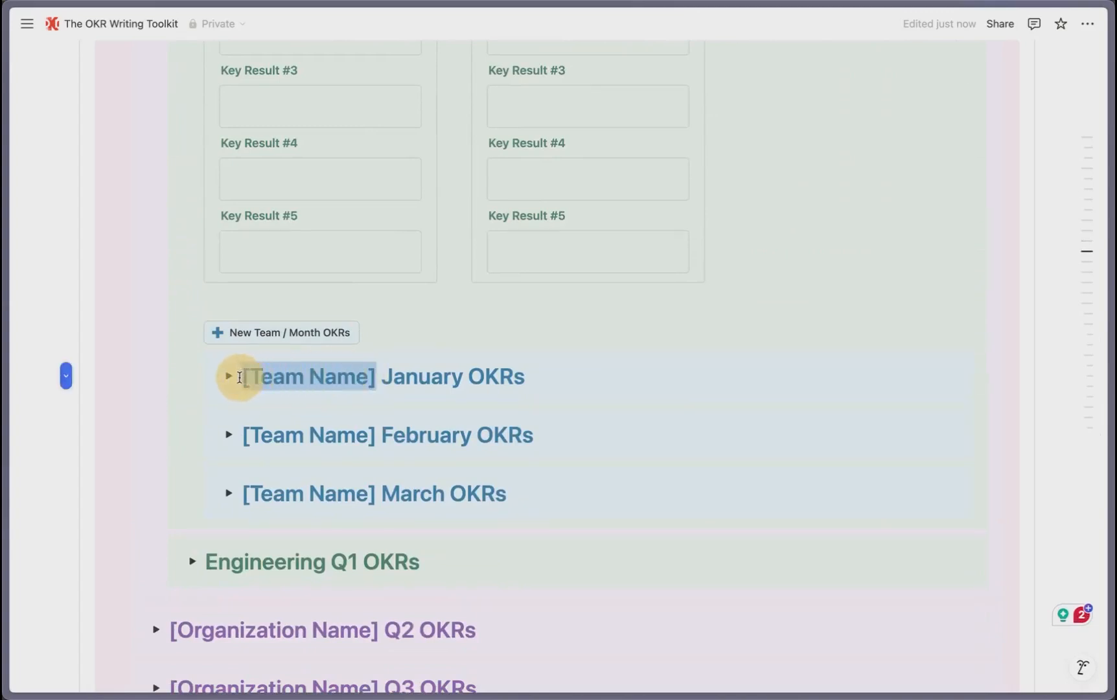
text(Product)
drag(321, 376, 238, 375)
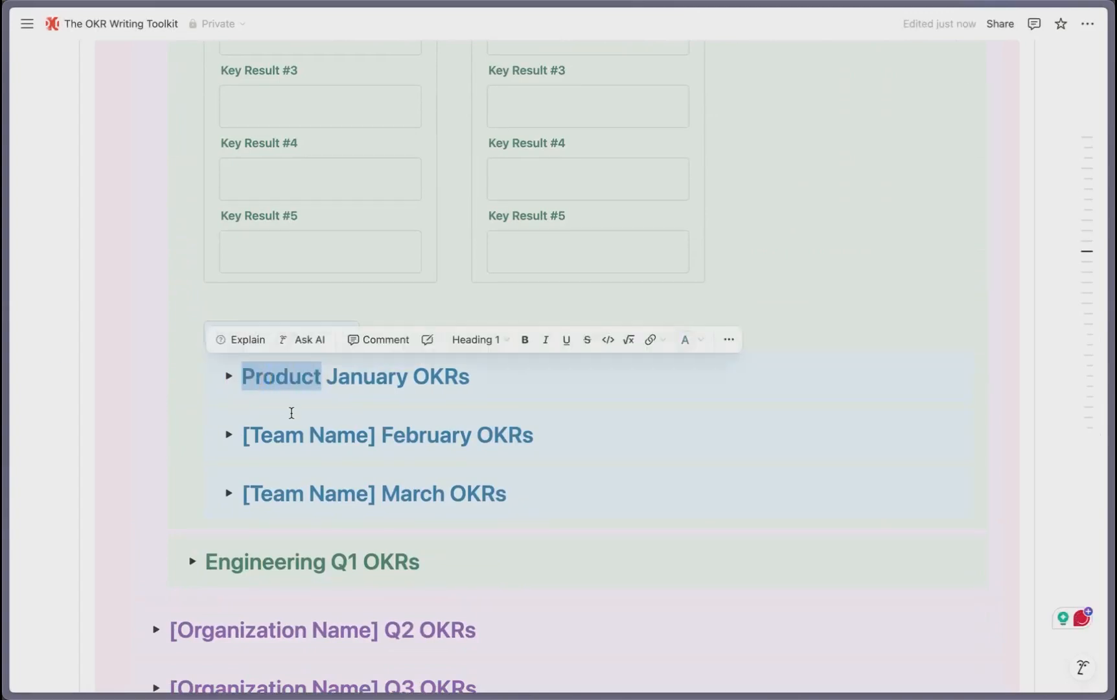
drag(375, 435, 242, 434)
text(Product)
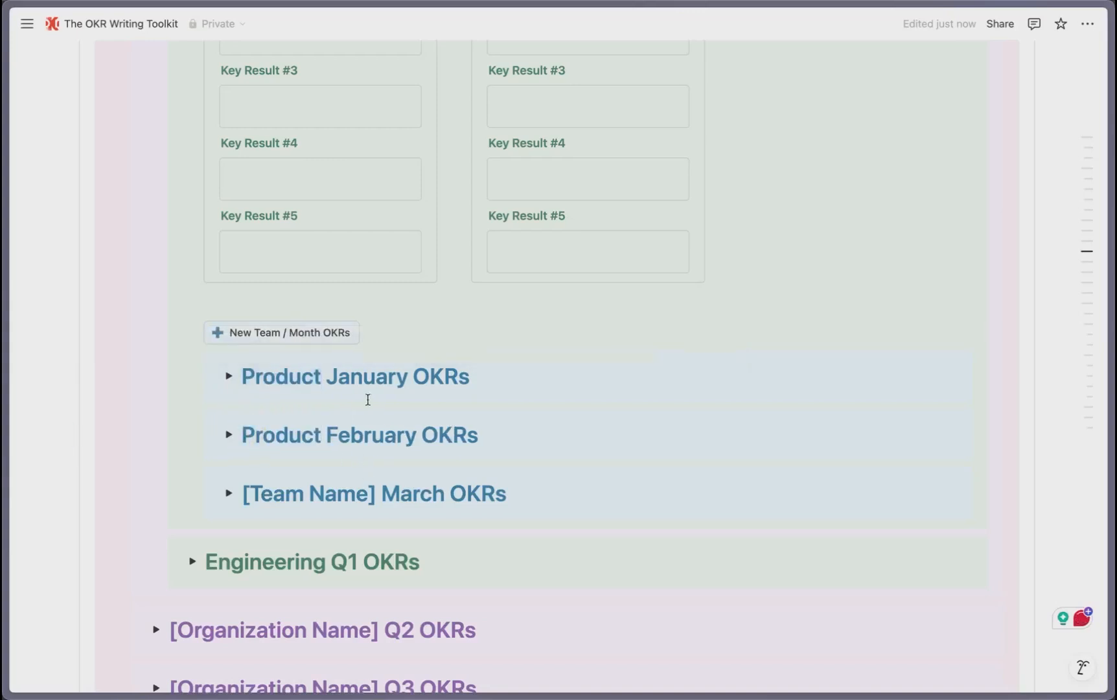
drag(376, 493, 242, 494)
text(Product)
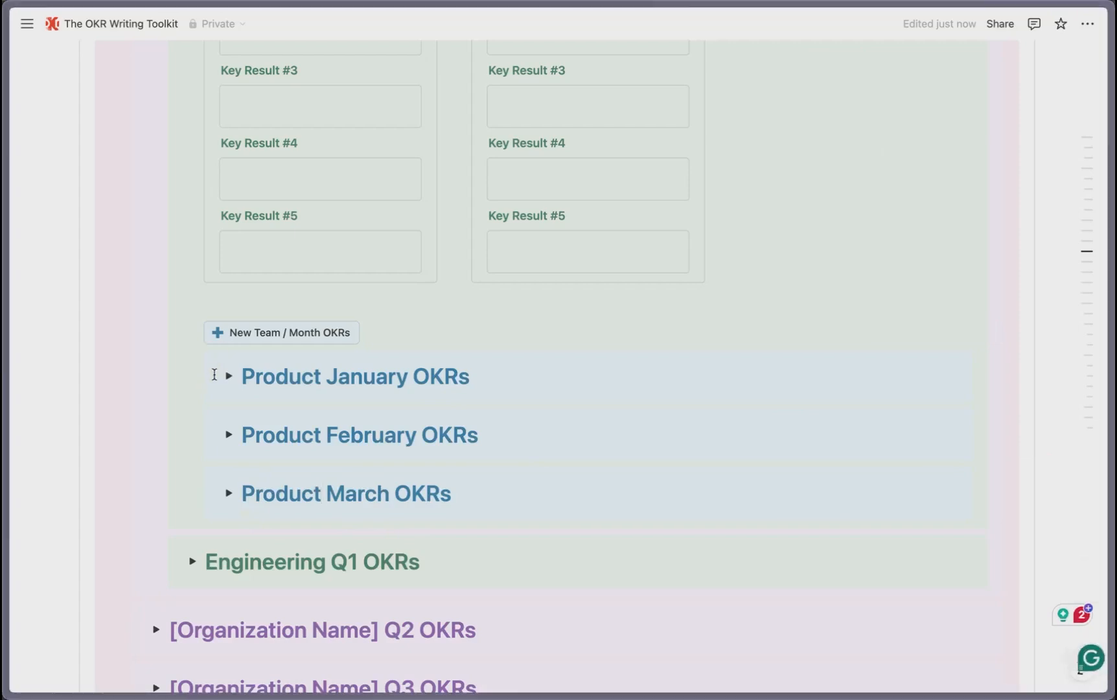
Step: Review the OKR tree's nesting from the company's yearly objectives through the organization's Q1 objectives to the Product Q1 objectives
click(207, 366)
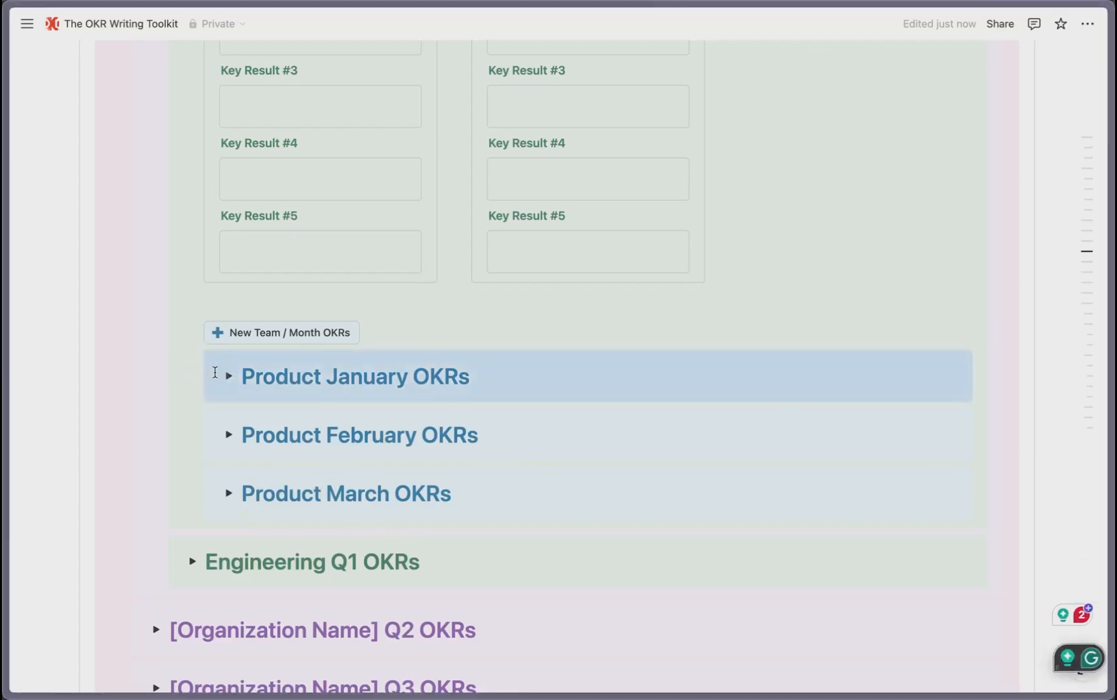
scroll(249, 249, up, 10)
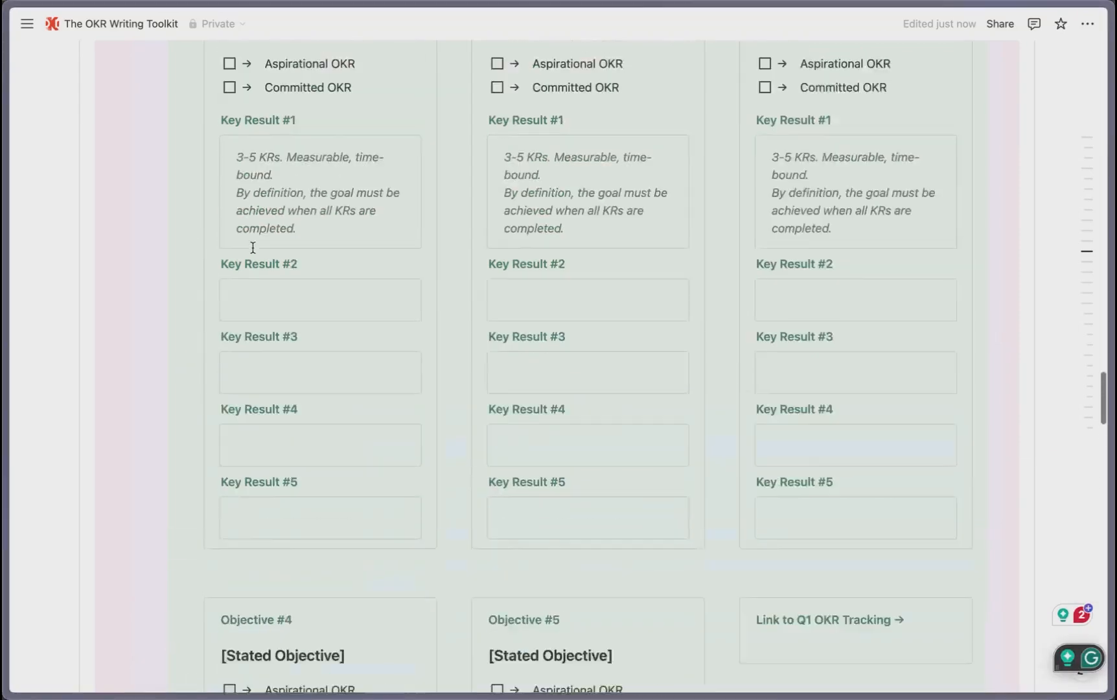
scroll(253, 247, up, 15)
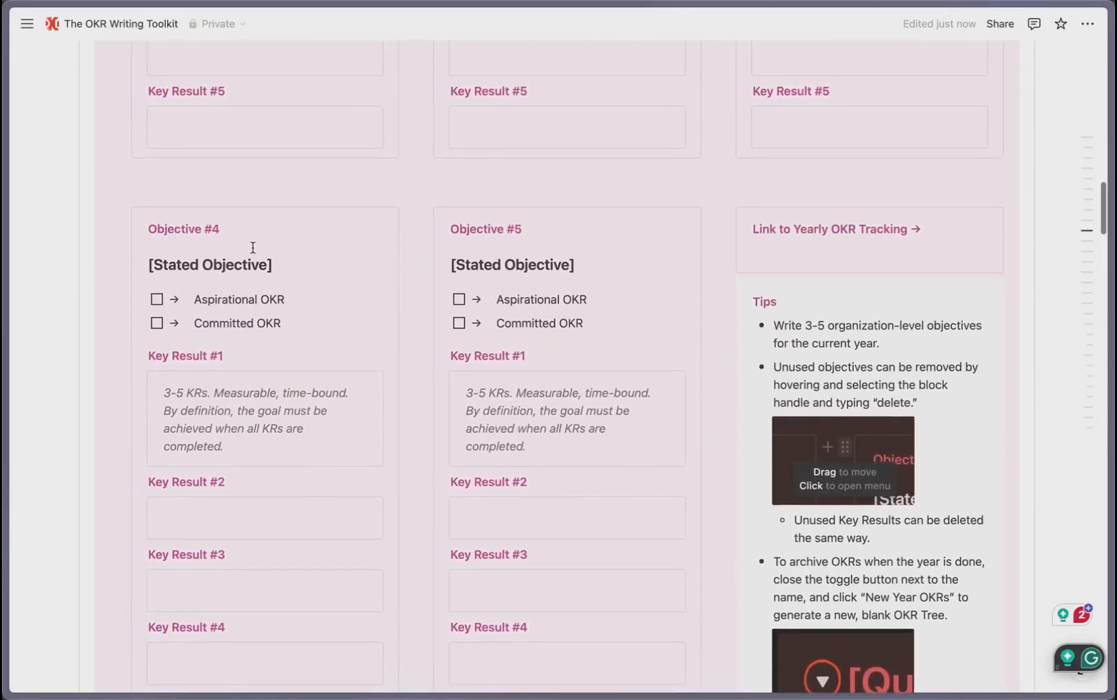
scroll(253, 248, up, 12)
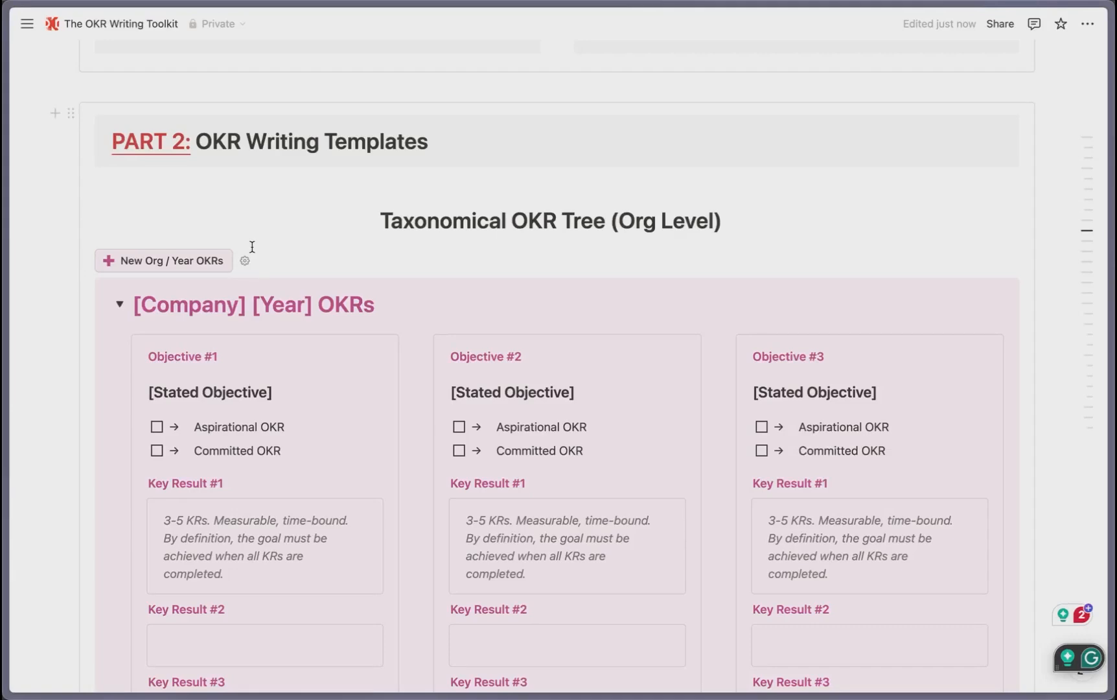
scroll(252, 247, down, 11)
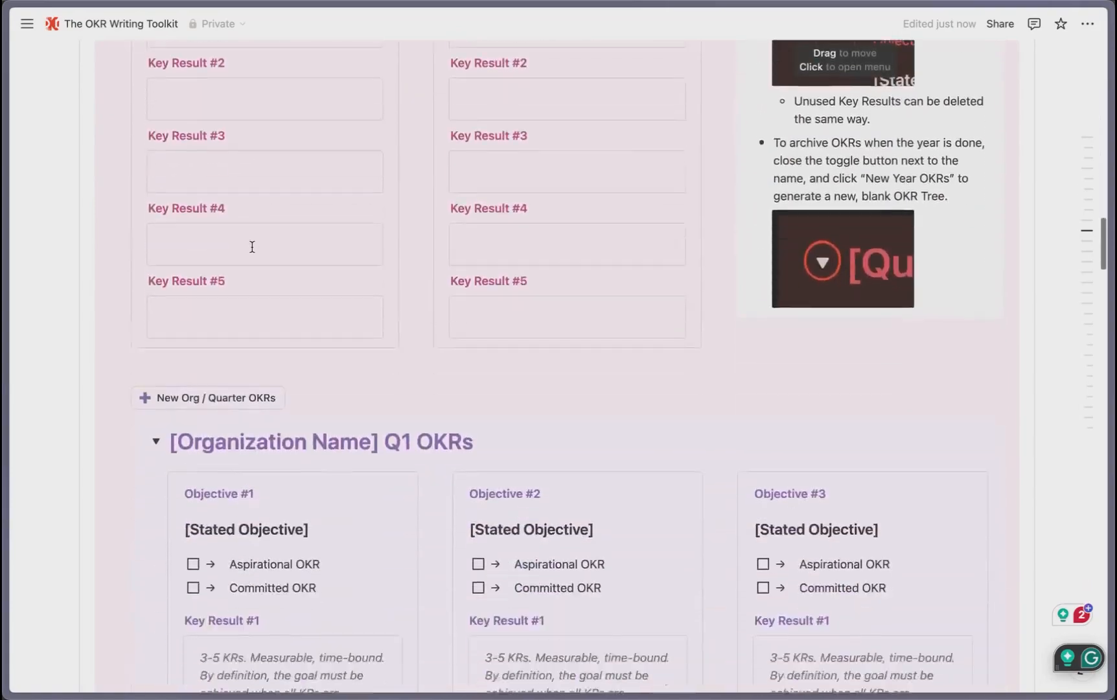
scroll(253, 246, down, 20)
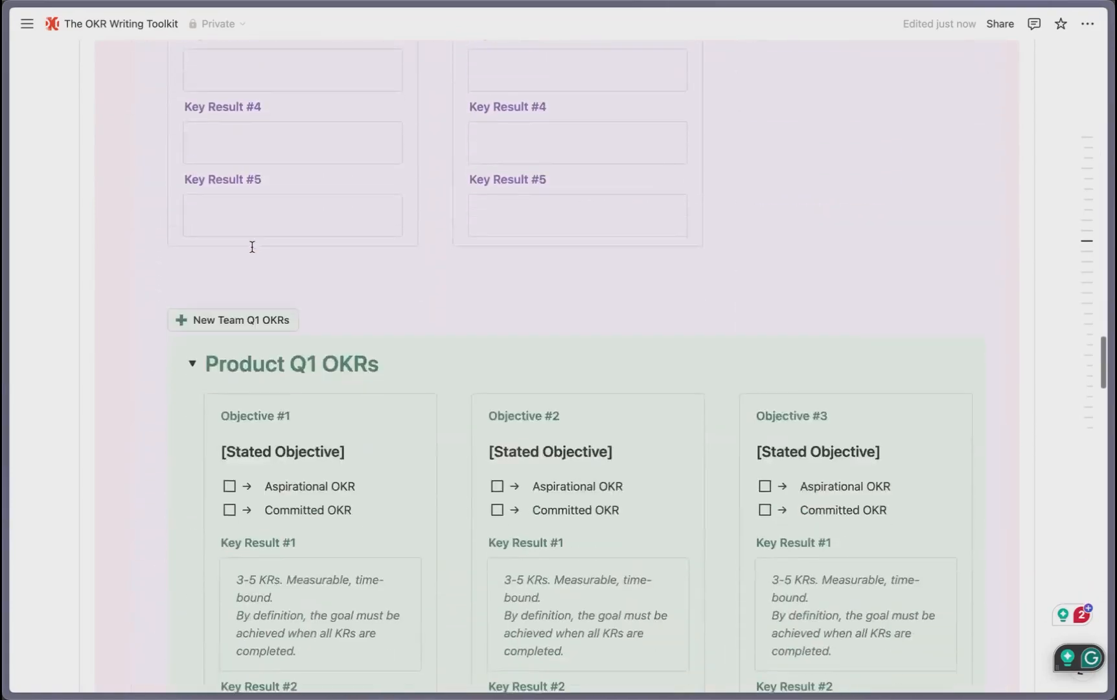
scroll(207, 271, down, 15)
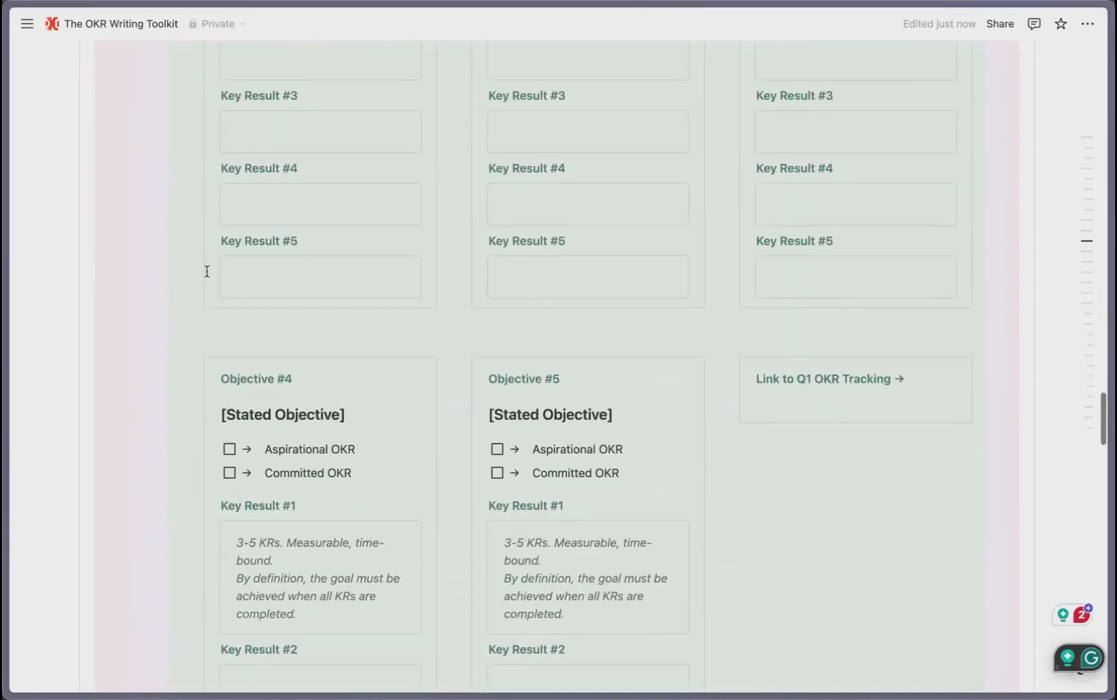
Step: Copy the link to the Product January OKRs block inside the Product Q1 OKRs section
scroll(207, 271, down, 2)
click(208, 321)
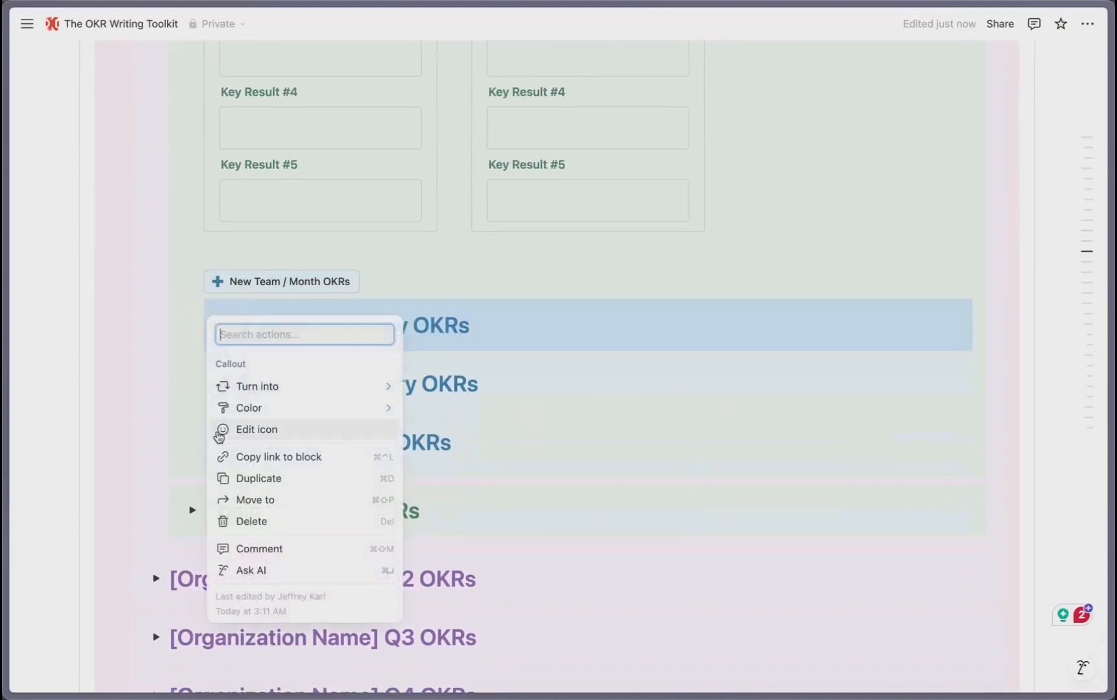
click(232, 453)
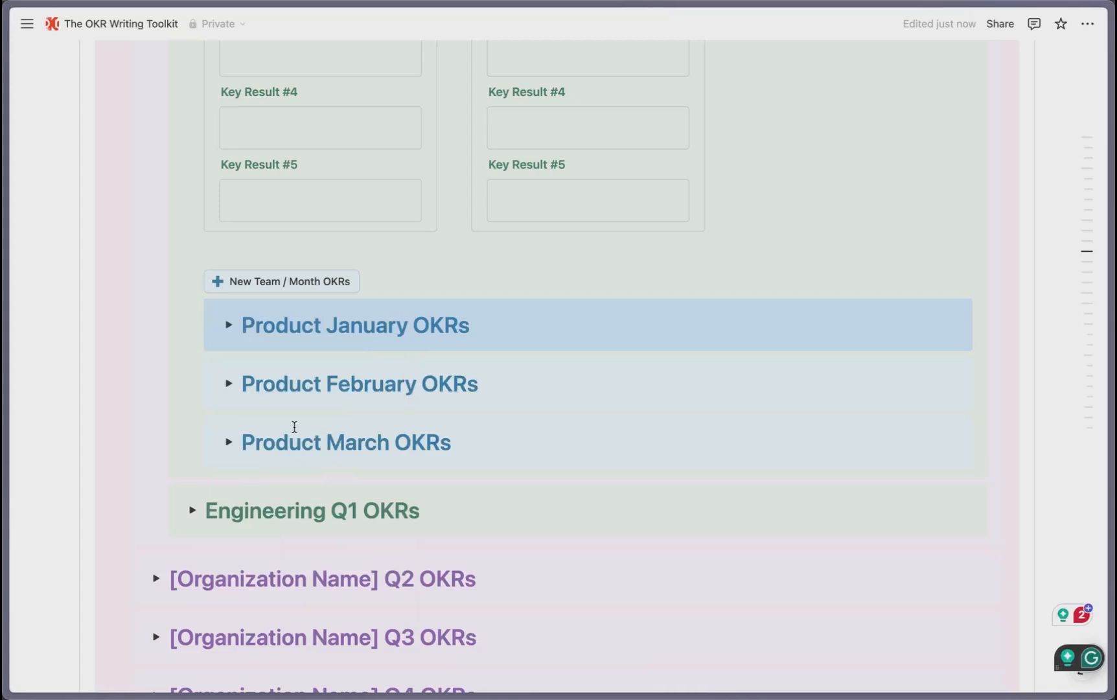
Step: Create a subpage titled Product Team between the individual OKR tree and the Part 3 section
scroll(295, 427, down, 10)
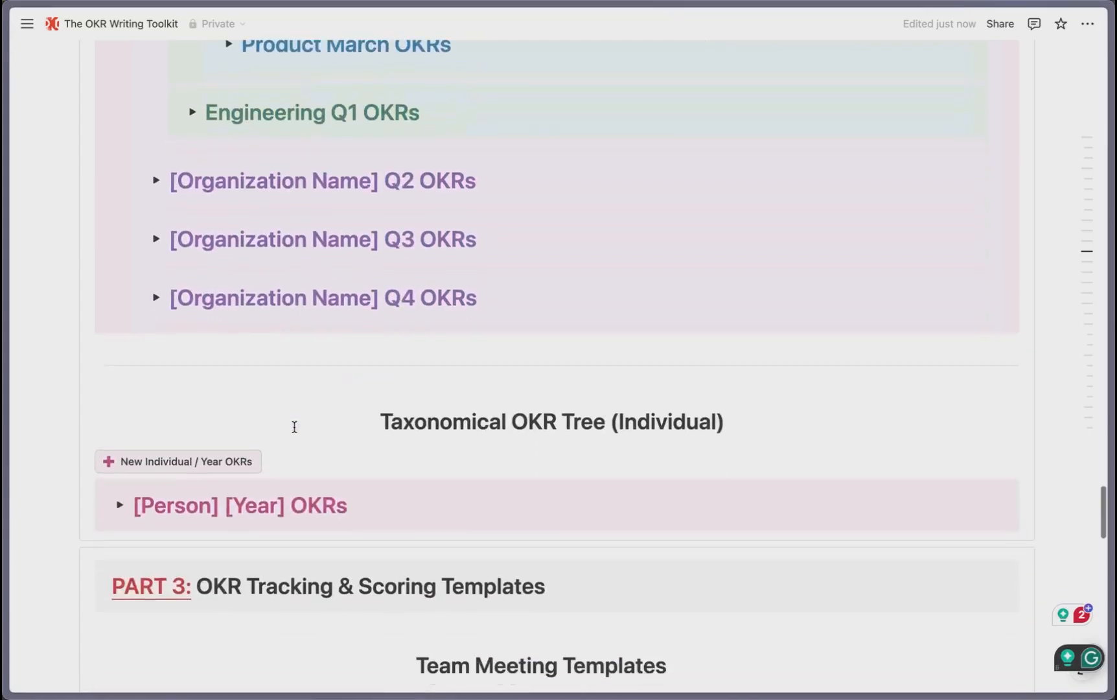
click(57, 438)
click(110, 438)
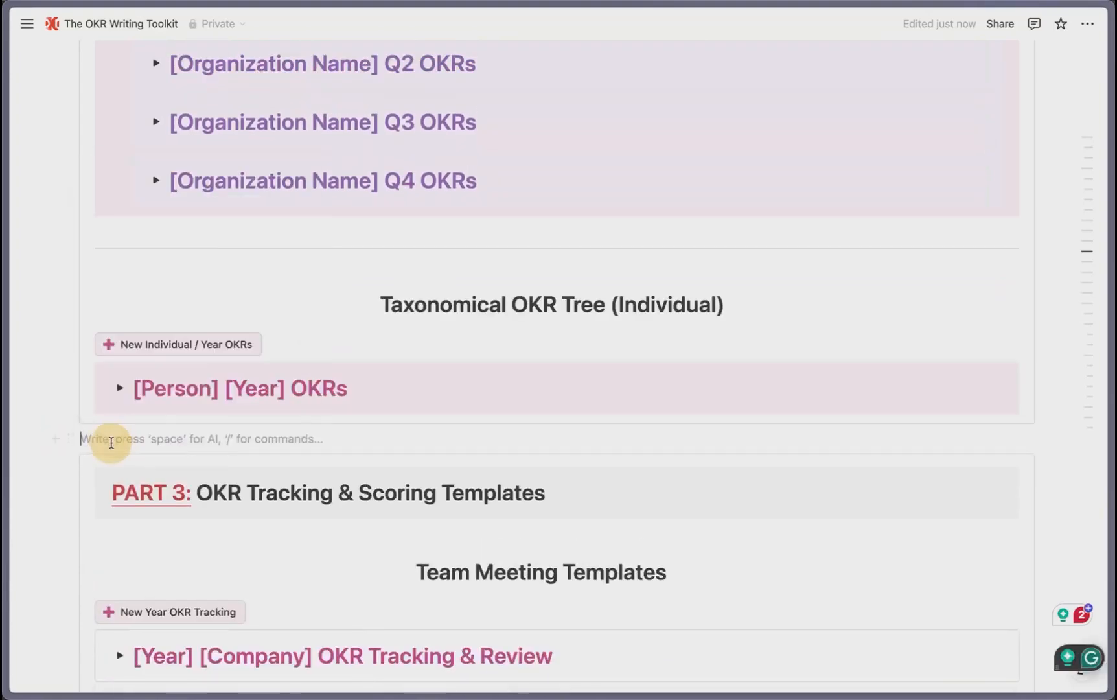
text(/)
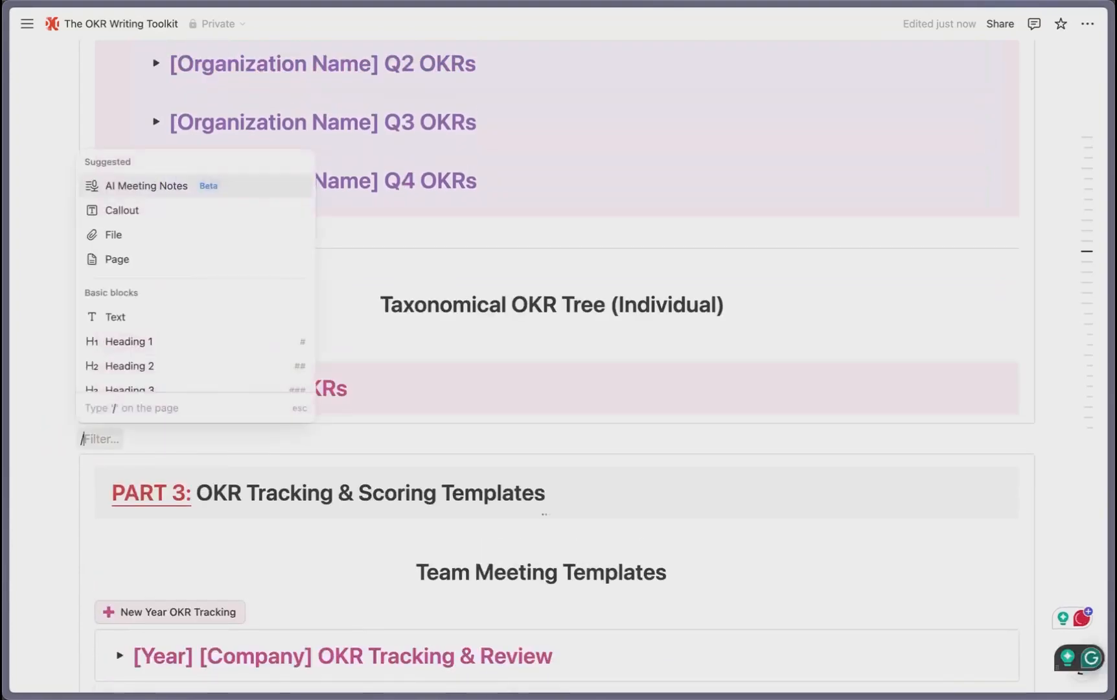
text(pa)
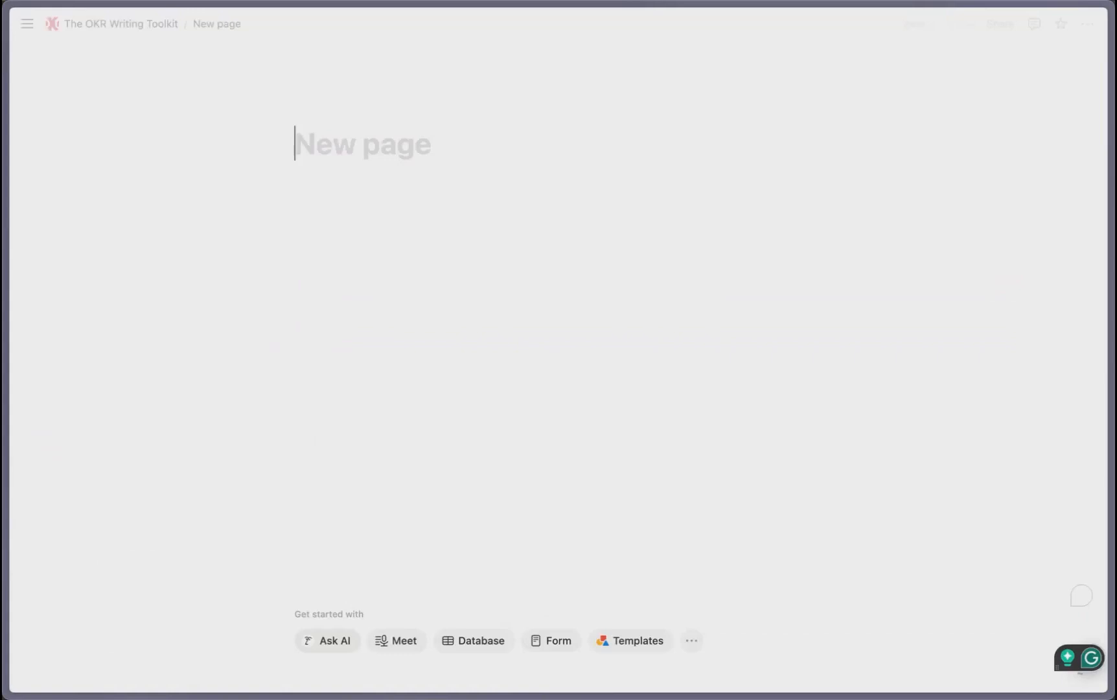
text(Page)
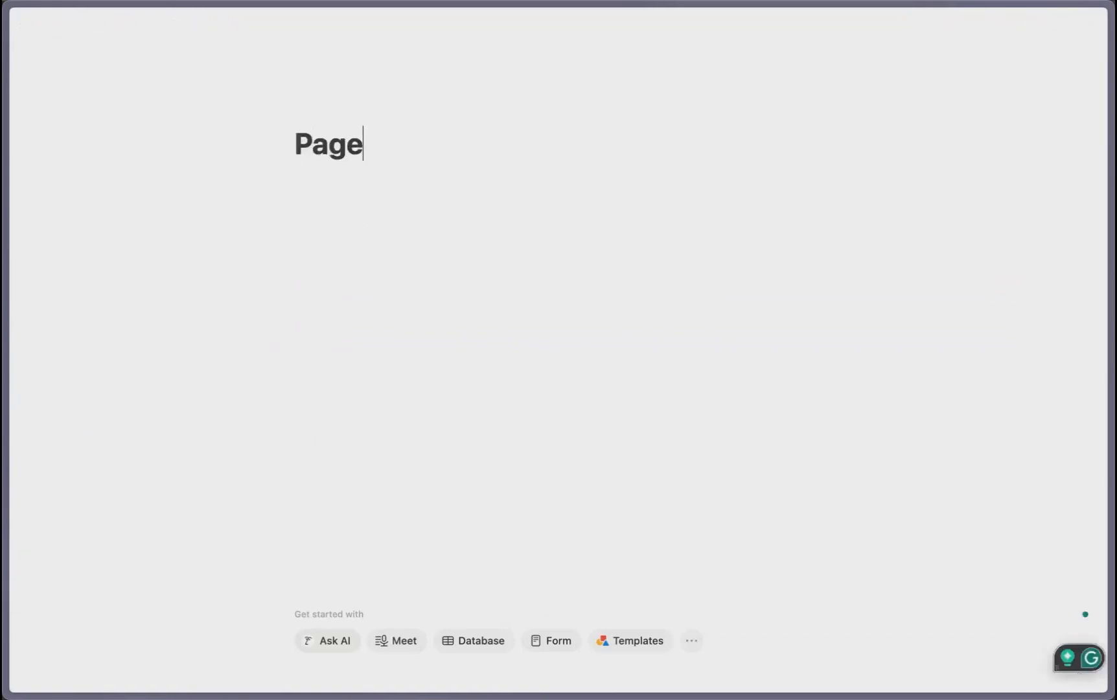
key(BackSpace)
key(BackSpace)
key(BackSpace)
text(rod)
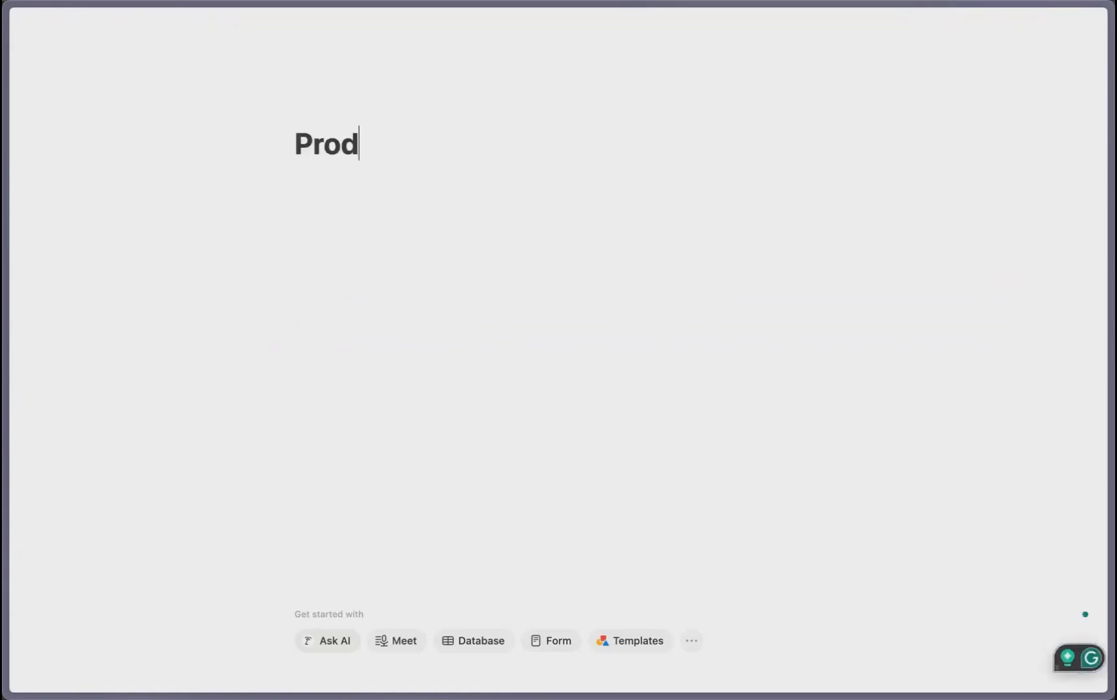
text(uct Team)
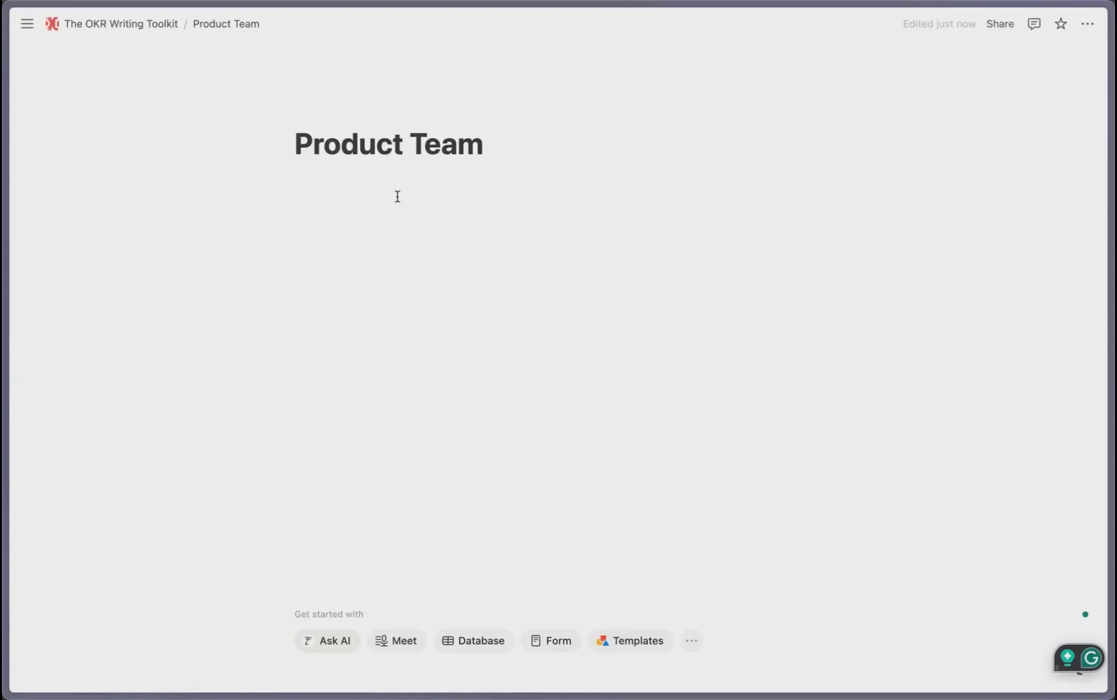
Step: Insert a Tasks board view beneath the title of the Product Team page
click(397, 193)
text(/)
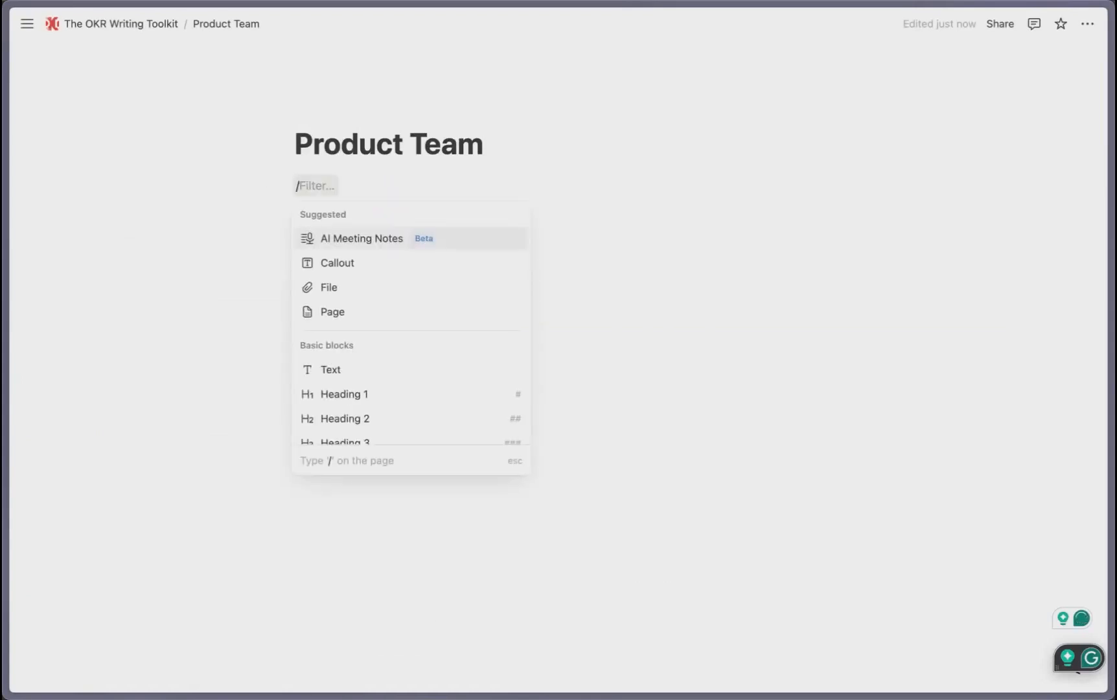
text(board)
key(Return)
Step: Paste the copied Product January OKRs link below the board as a synced block and expand its section
click(314, 347)
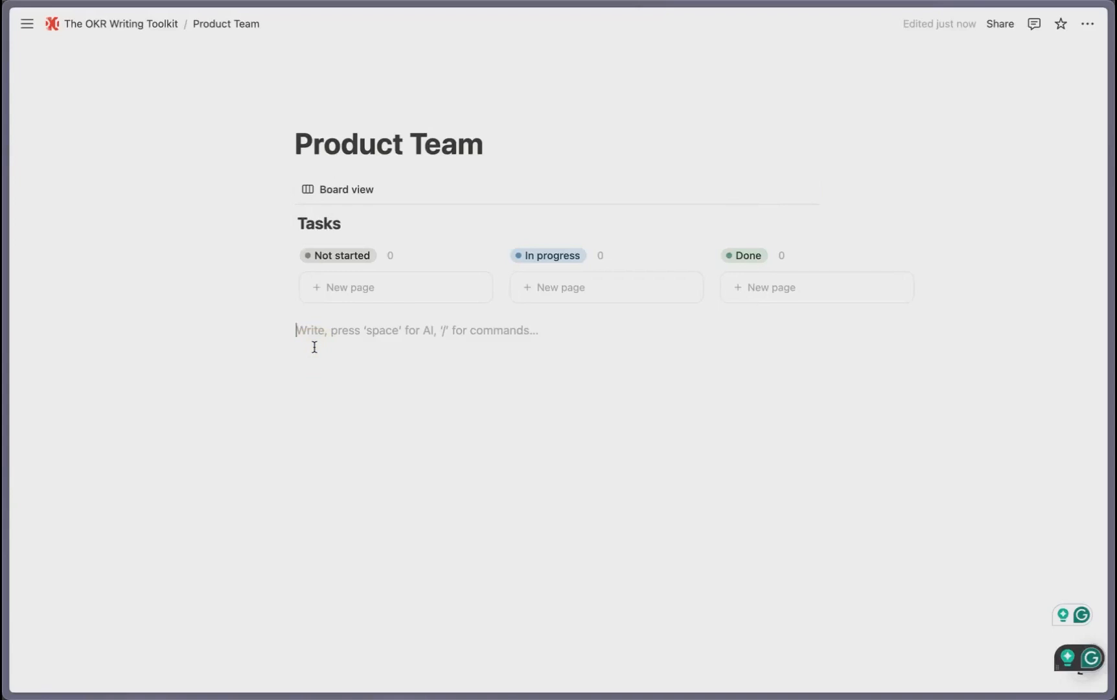
key(ctrl+v)
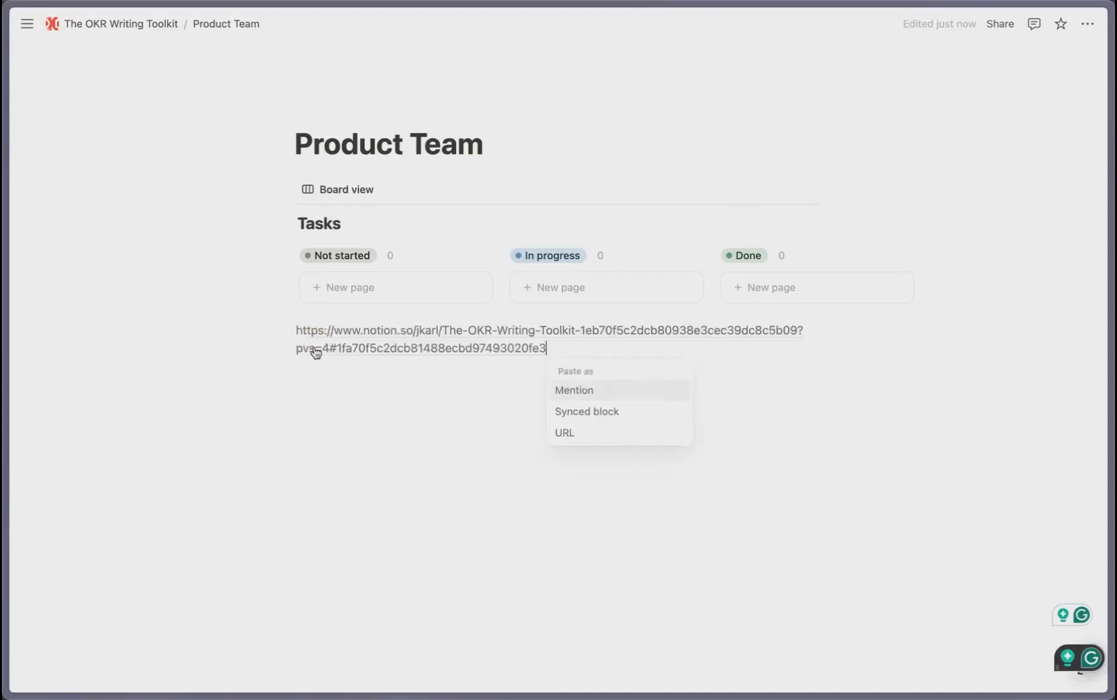
click(560, 417)
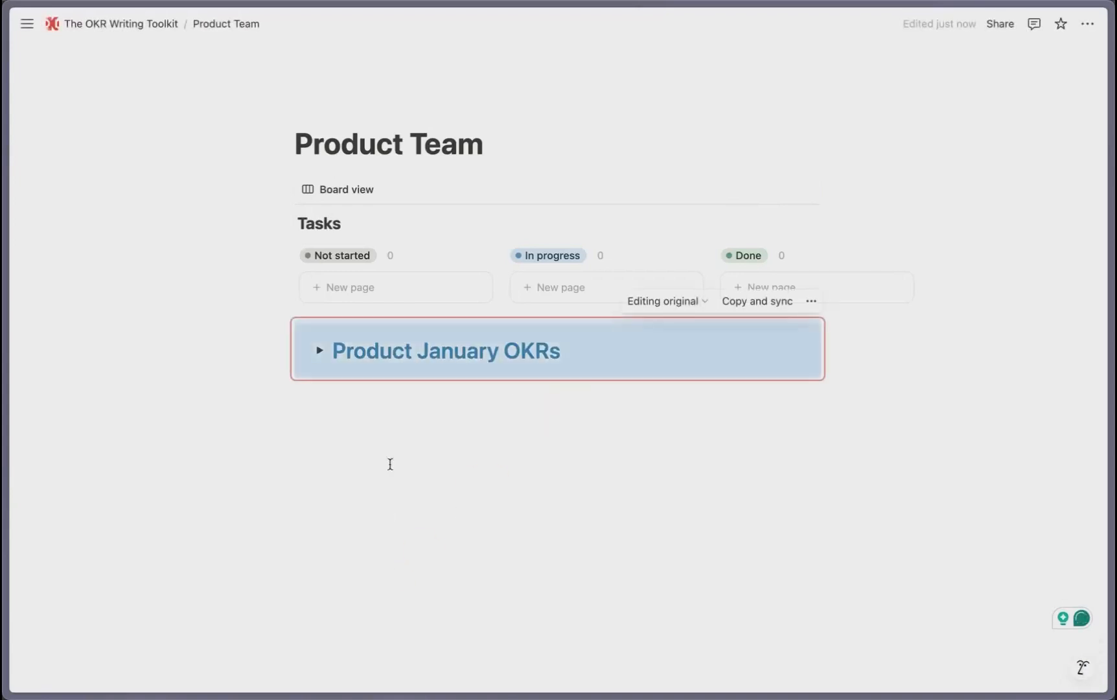
click(320, 350)
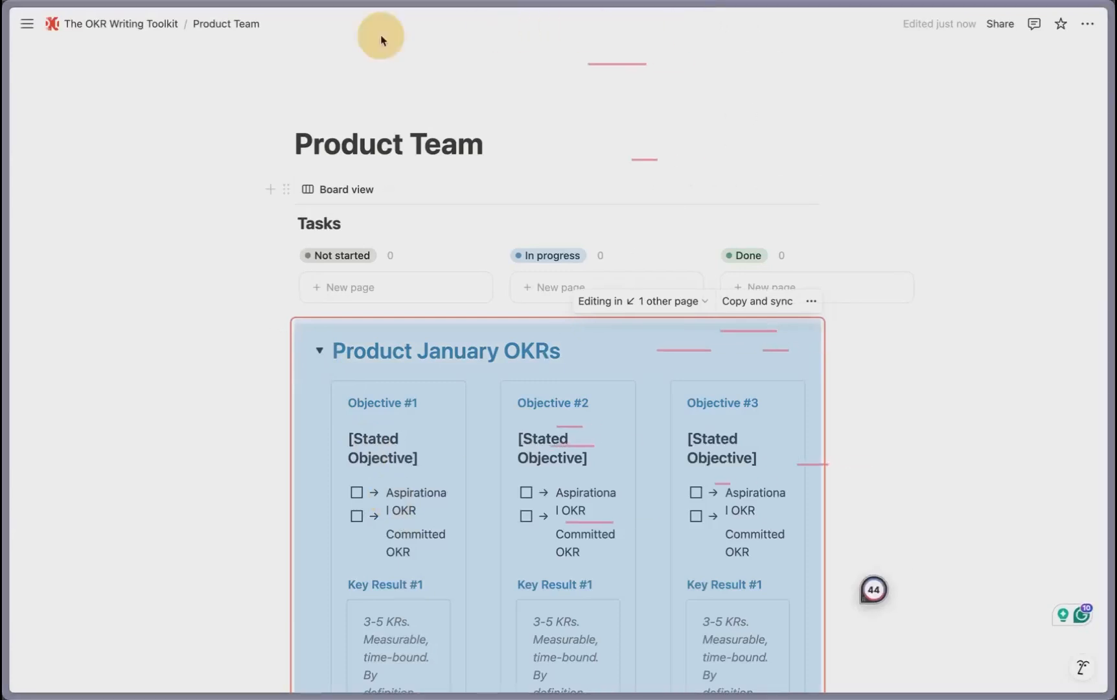
Step: Set the Product Team page to full width
click(1088, 23)
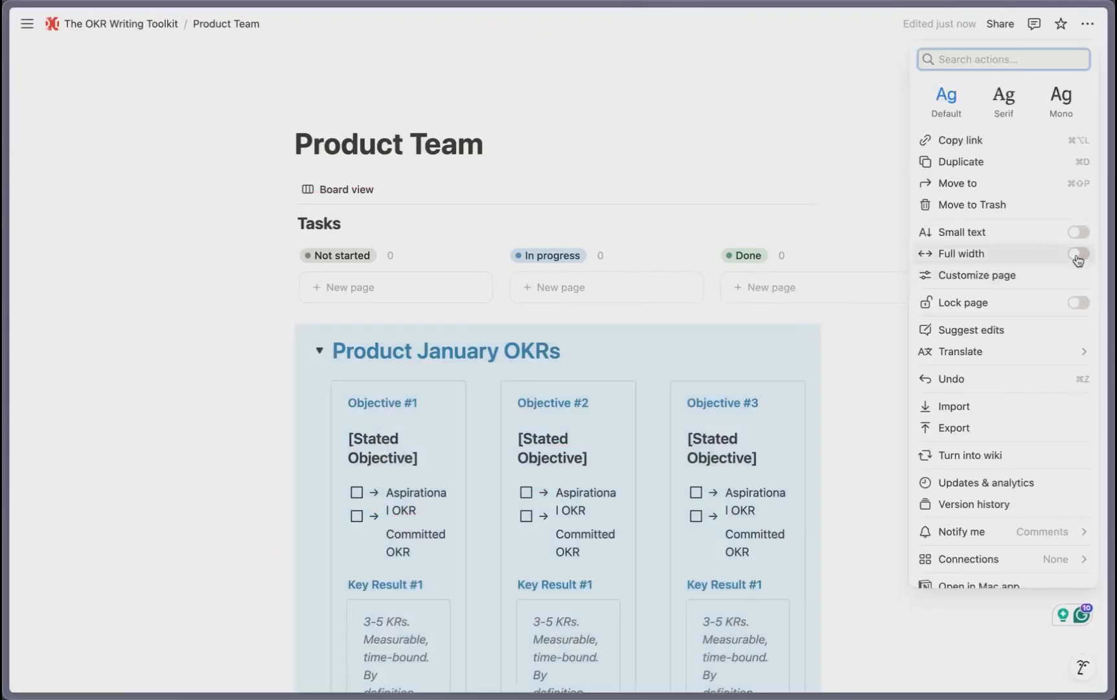
click(1078, 254)
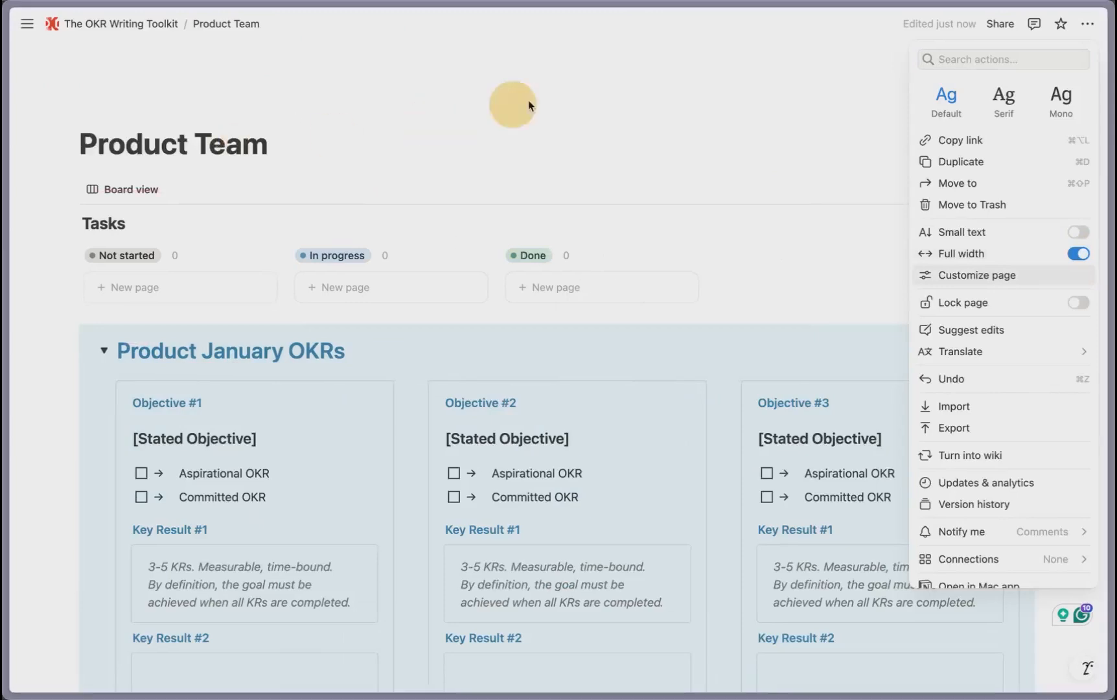
click(364, 392)
Step: Replace the Key Result #1 hint text under Objective #1 of the January OKRs with KEY RESULT #1
scroll(202, 353, down, 7)
scroll(202, 353, up, 2)
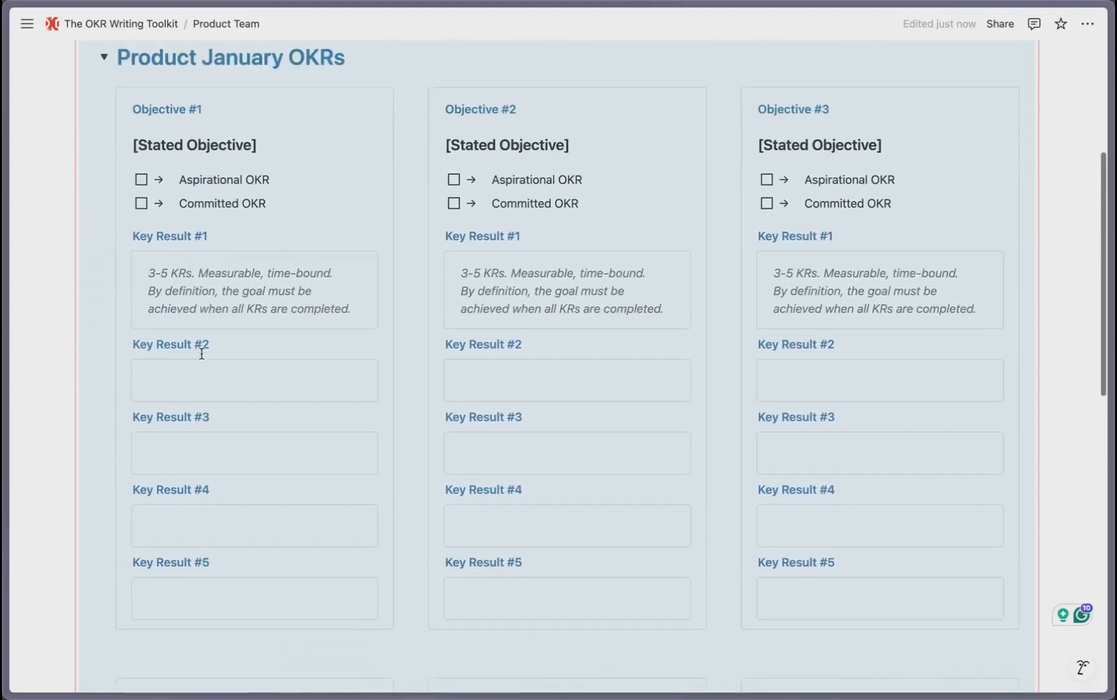
triple_click(197, 274)
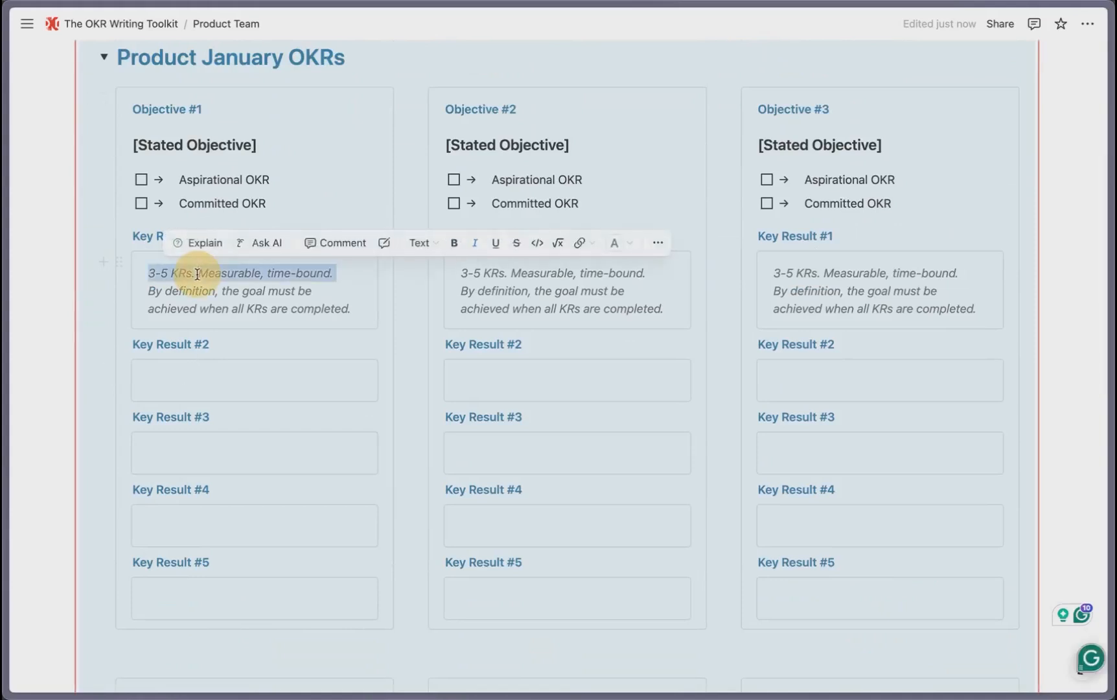
key(ctrl+a)
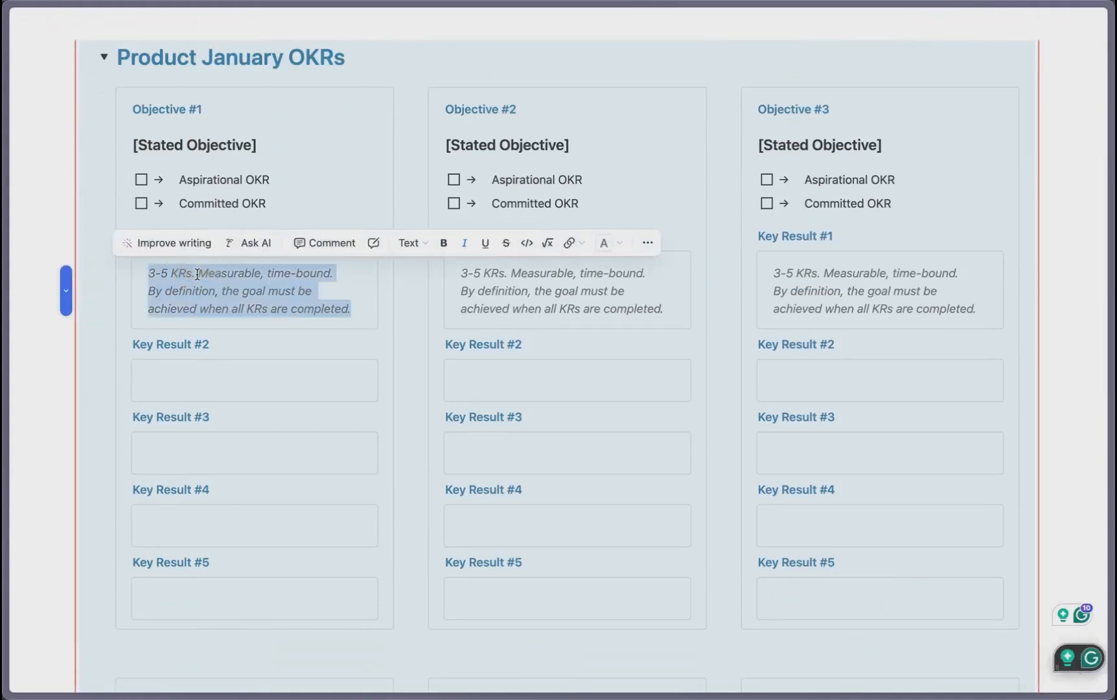
text(Key RESU)
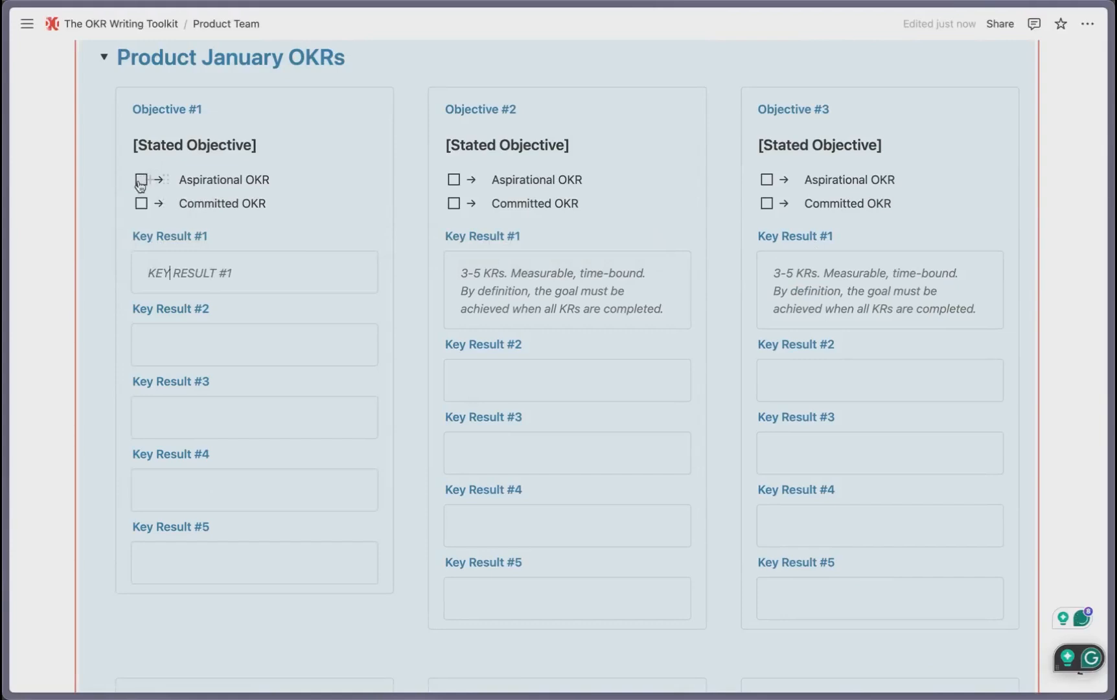
Step: Mark the first January objective as an Aspirational OKR and replace its [Stated Objective] placeholder with OBJECTIVE #1
click(140, 182)
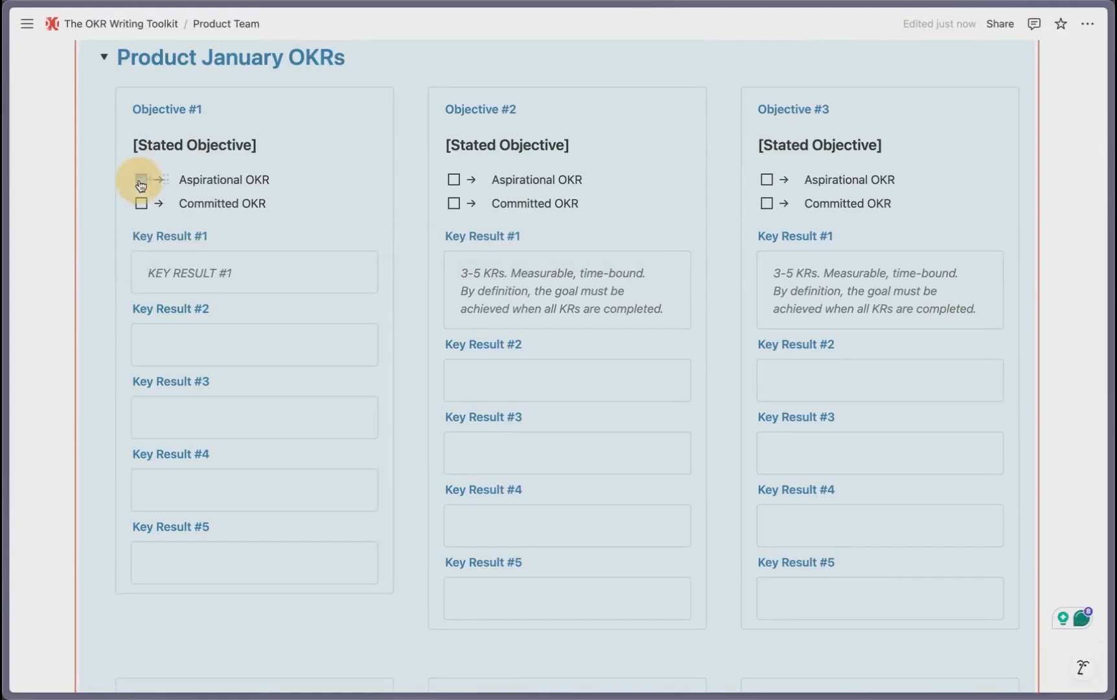
triple_click(202, 155)
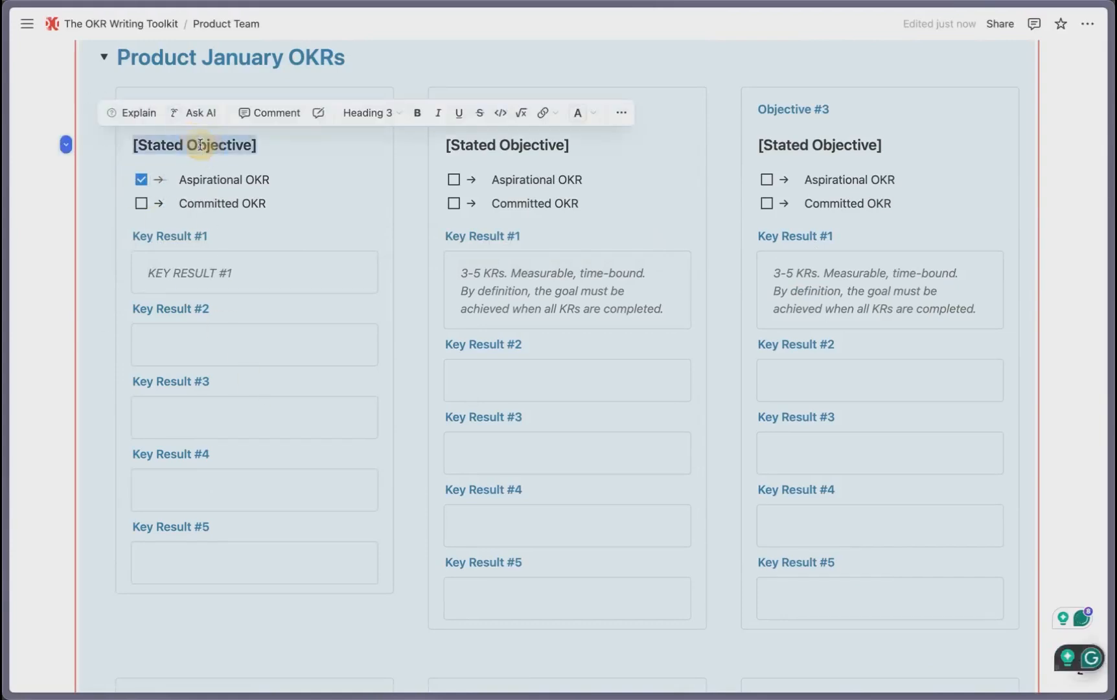
text(OBJECTIVE #!)
Step: Return to The OKR Writing Toolkit page and check Objective #1 in the original Product January OKRs block
scroll(371, 317, up, 2)
scroll(284, 254, left, 5)
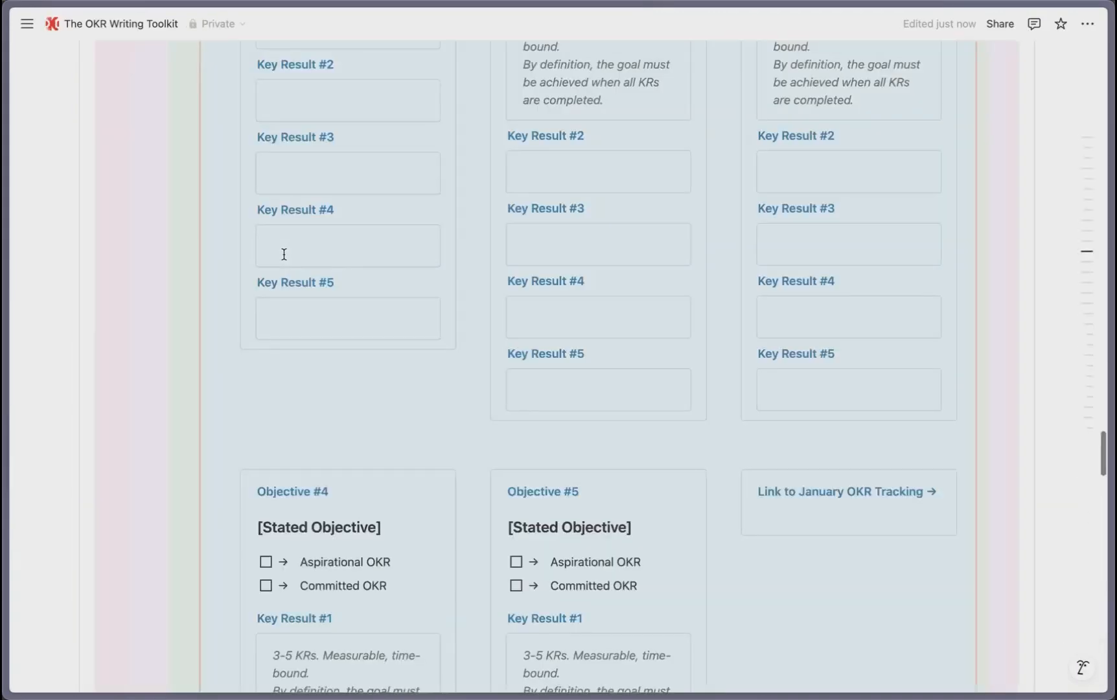
scroll(298, 238, up, 5)
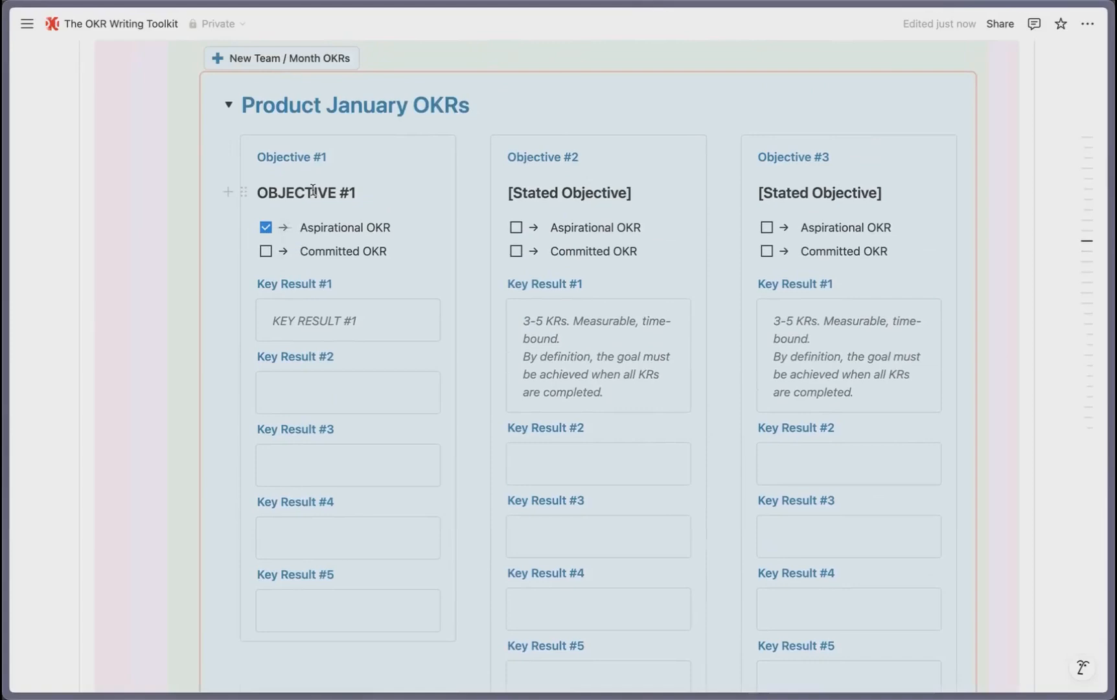
scroll(313, 190, up, 5)
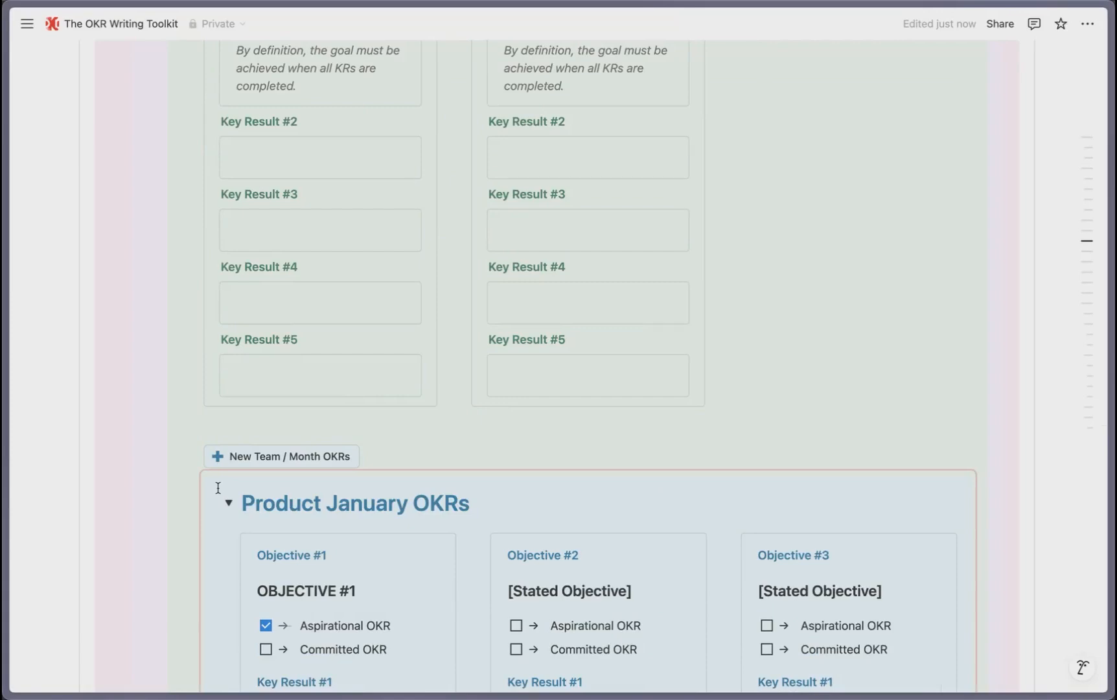
Step: Review how the Product January OKRs nest under the Product Q1 and the organization's Q1 objectives
scroll(218, 487, up, 15)
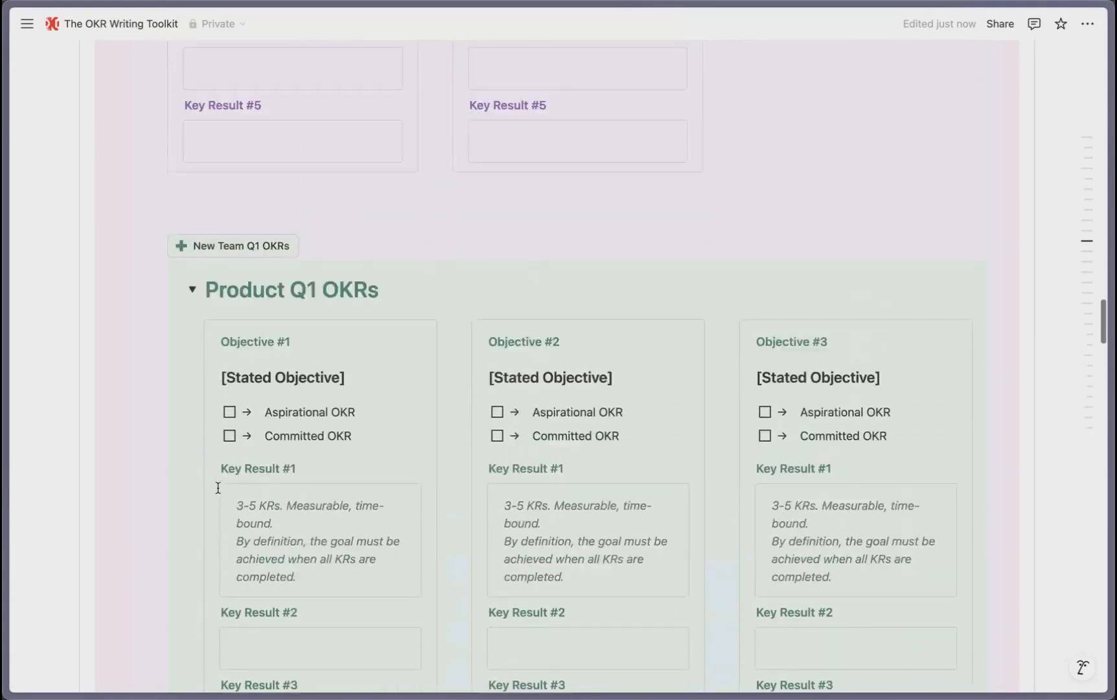
scroll(218, 488, up, 20)
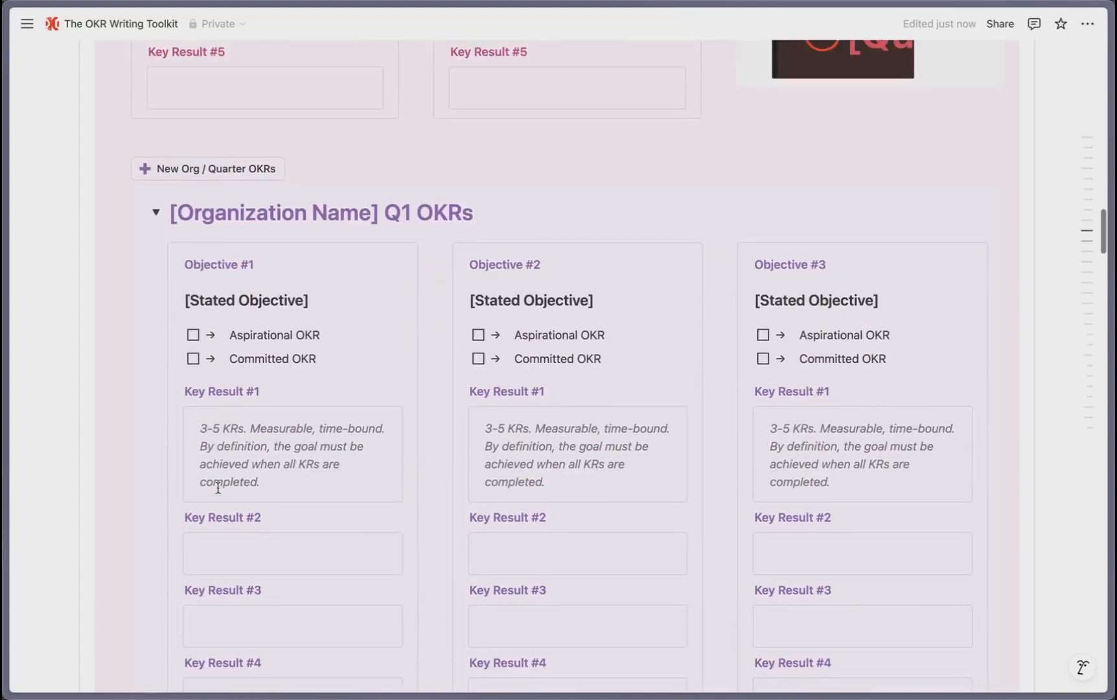
scroll(218, 487, up, 5)
scroll(218, 487, down, 15)
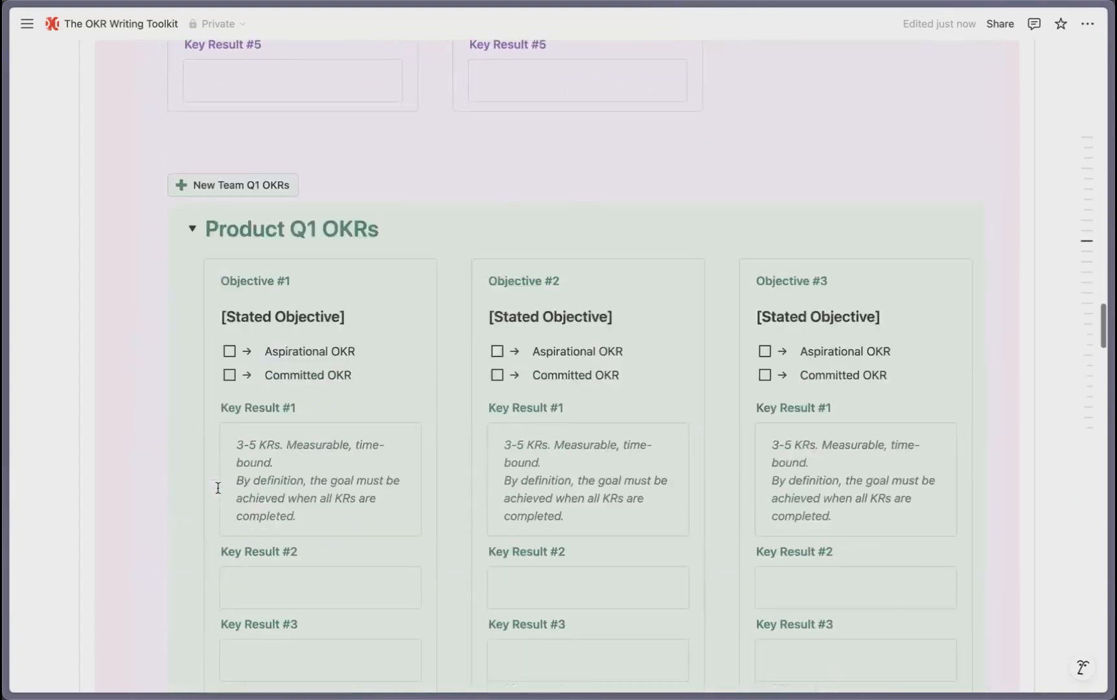
scroll(218, 487, down, 6)
scroll(218, 488, up, 5)
scroll(218, 291, down, 1)
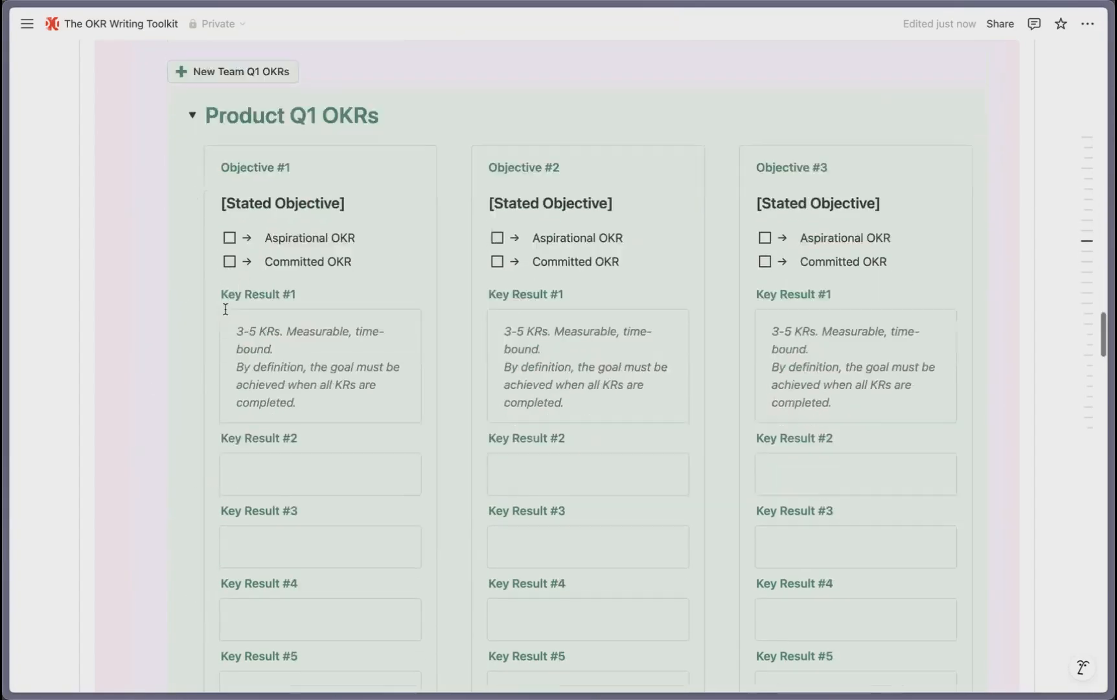
scroll(226, 310, down, 15)
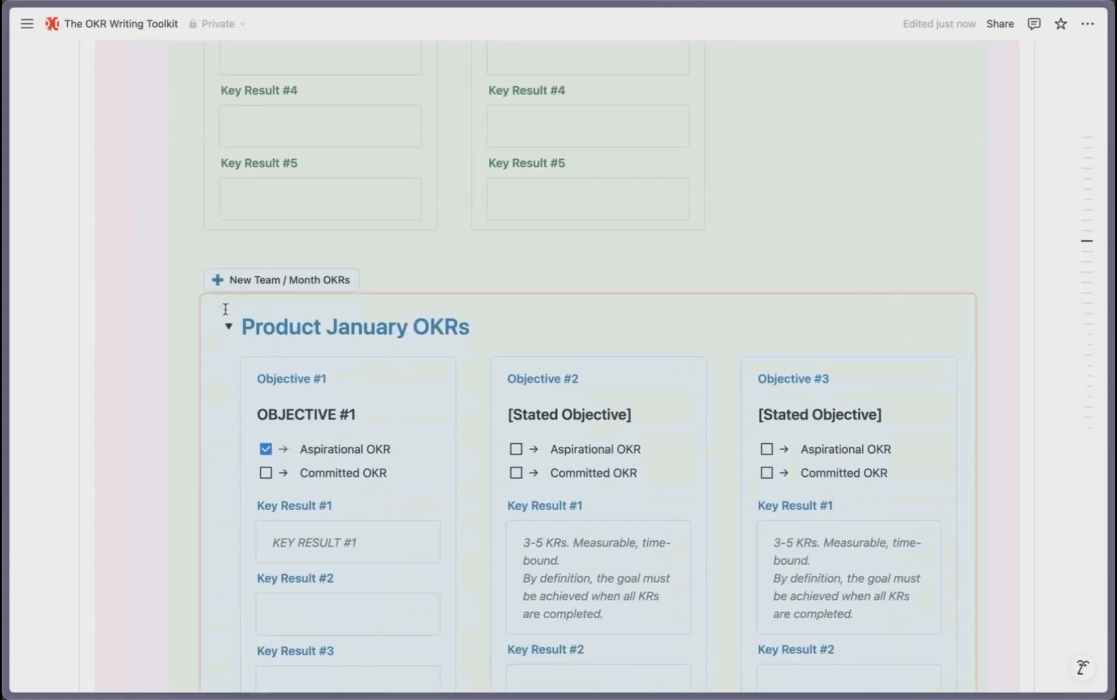
Step: Open the Product Team subpage and examine the synced Product January OKRs below its task board
scroll(227, 324, down, 12)
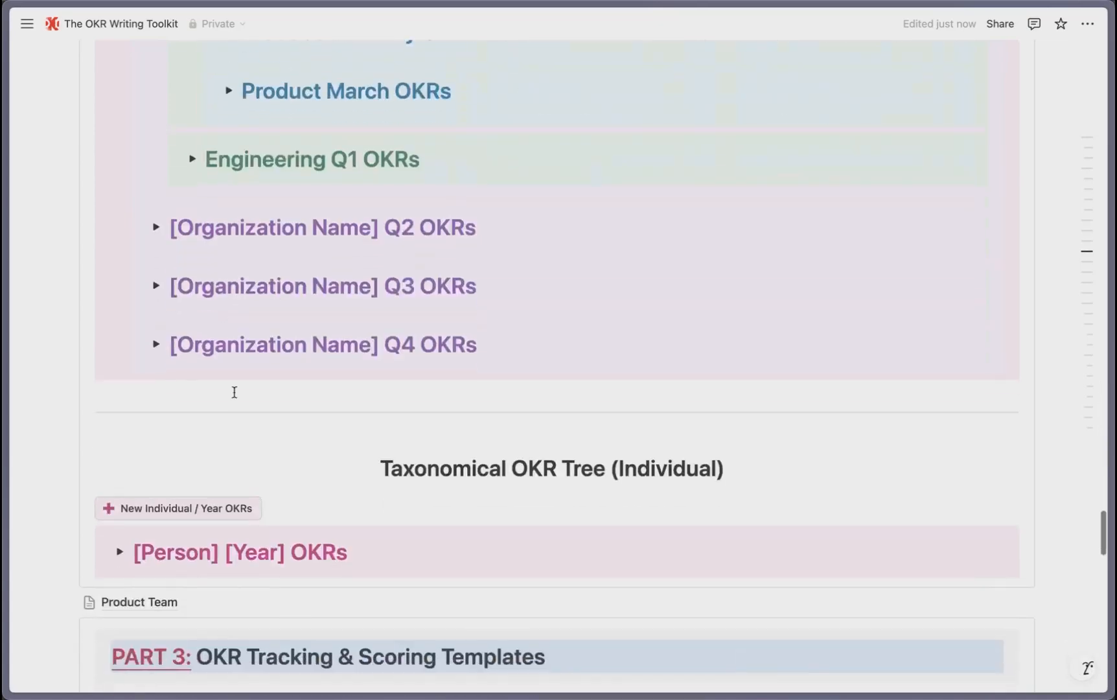
scroll(170, 495, down, 3)
mouse_move(124, 441)
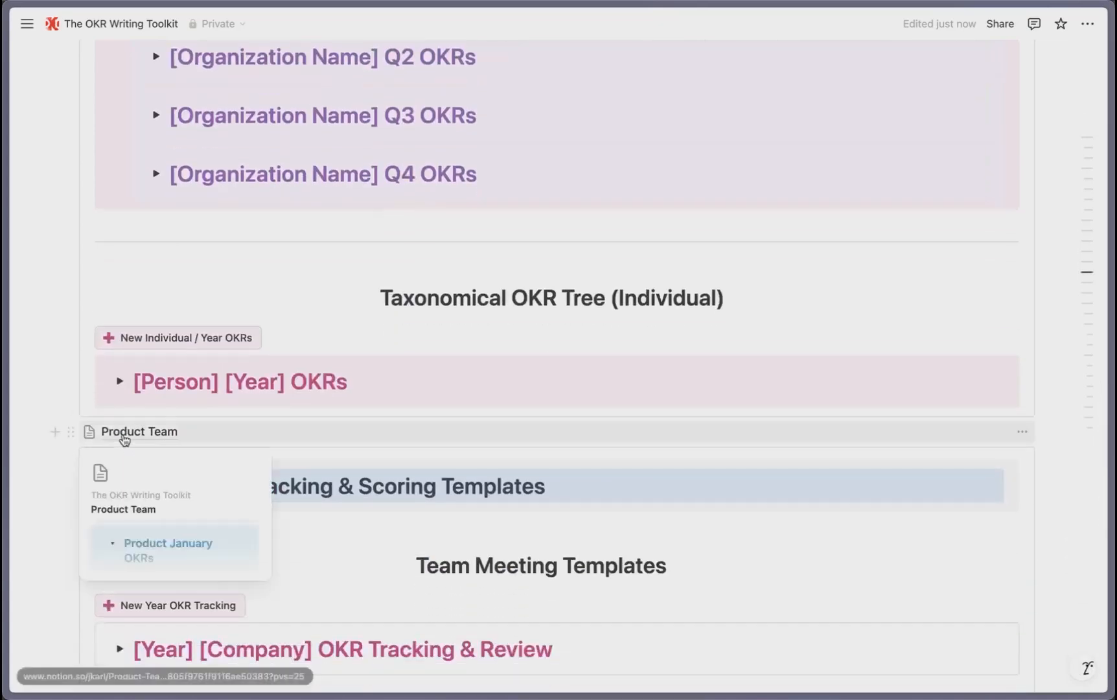
click(123, 435)
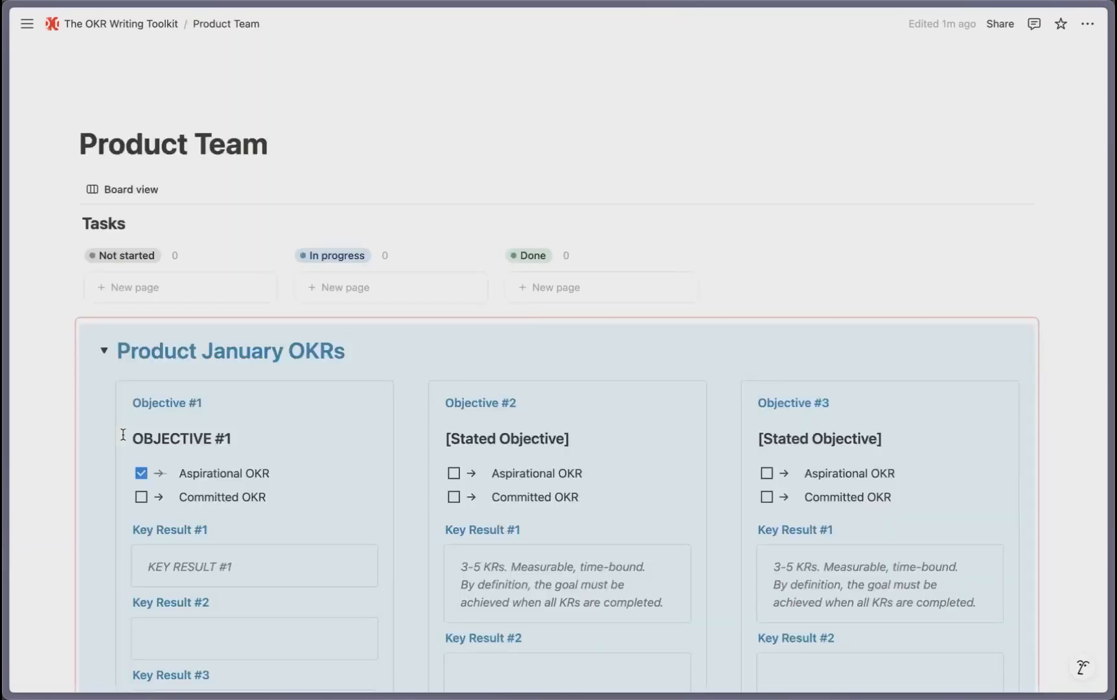
scroll(439, 326, down, 3)
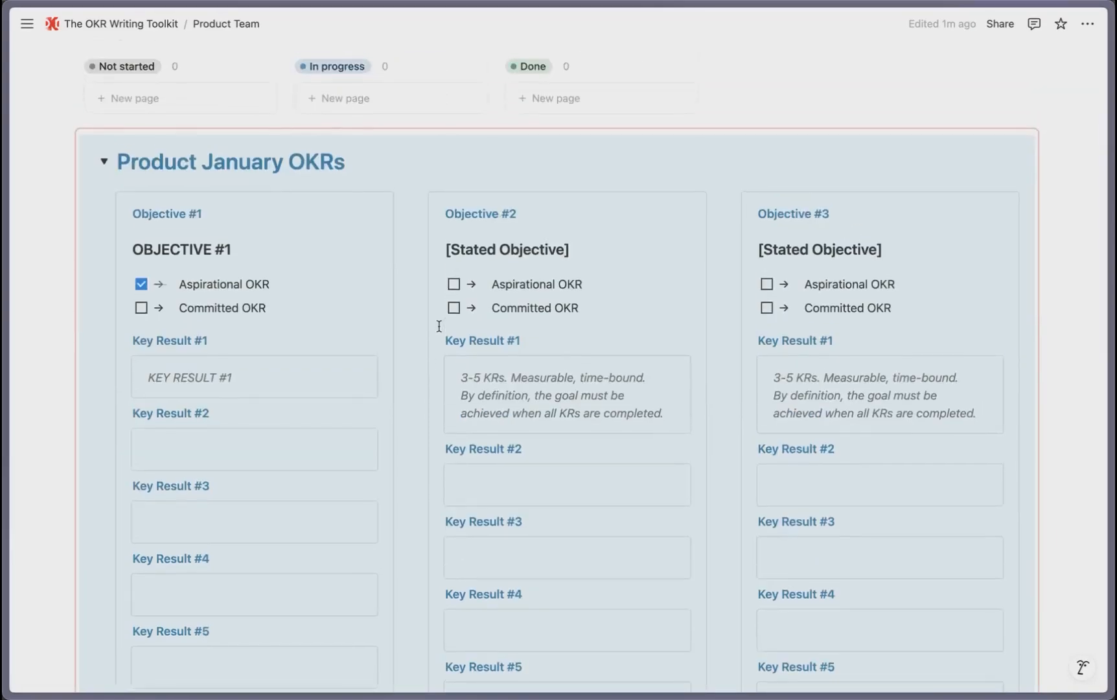
scroll(439, 326, down, 8)
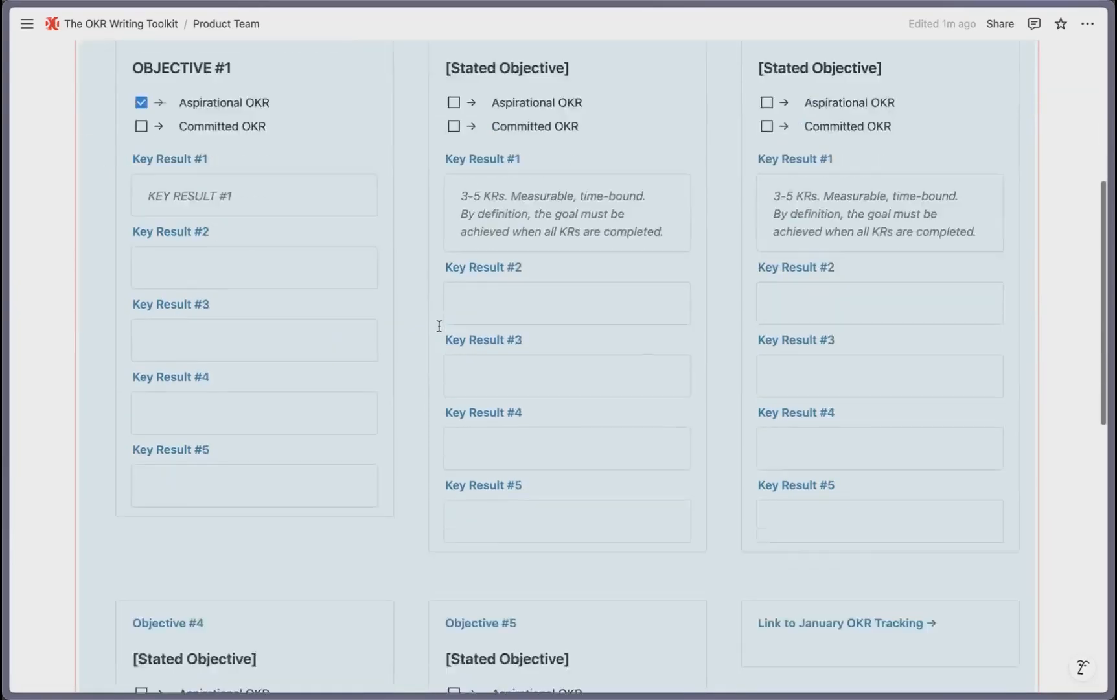
Step: Collapse the Product January OKRs block on the Product Team page and return to The OKR Writing Toolkit page
scroll(439, 326, up, 7)
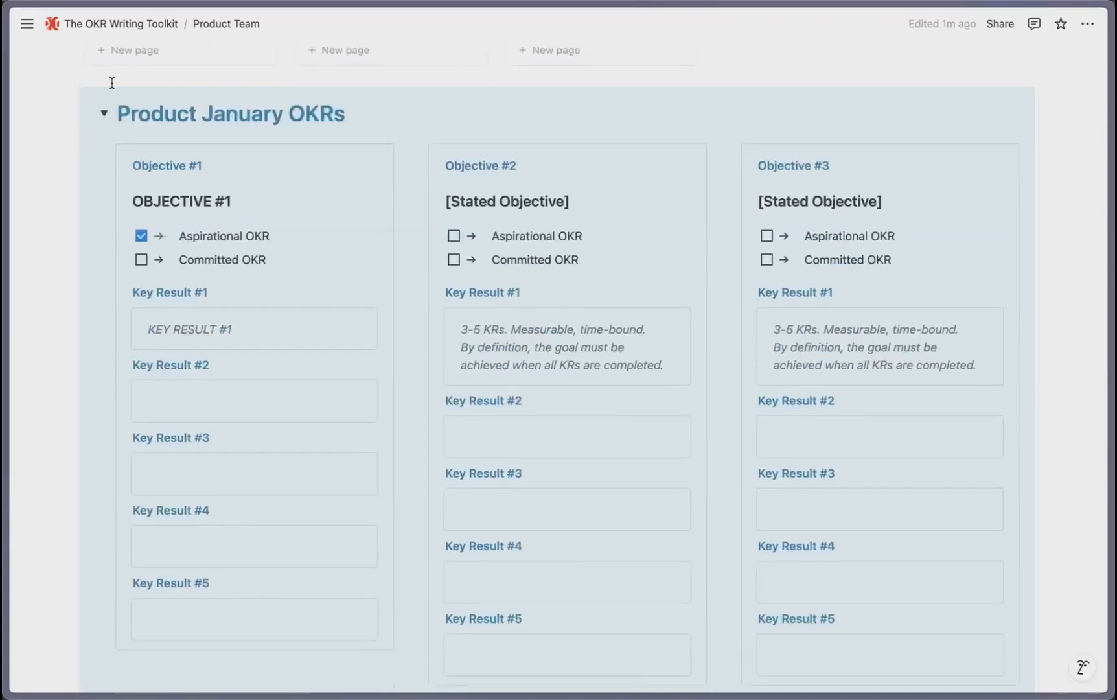
click(104, 114)
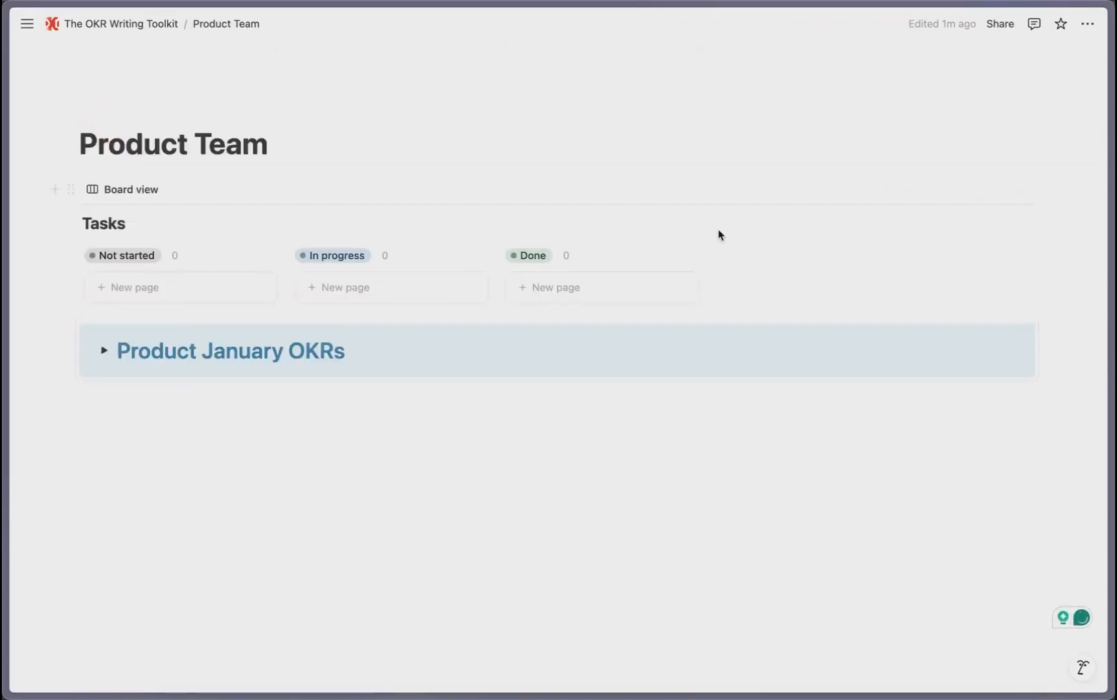
scroll(139, 117, left, 5)
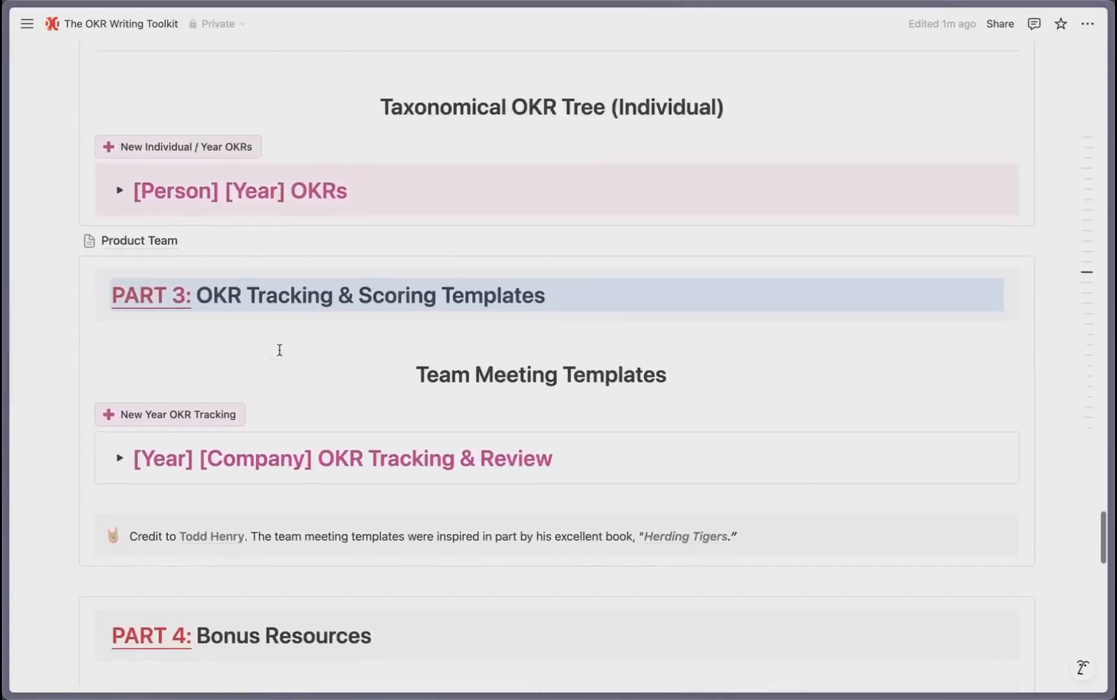
Step: Expand the [Person] [Year] OKRs template and examine its objectives, yearly scoring and nested quarterly OKRs
scroll(279, 350, up, 10)
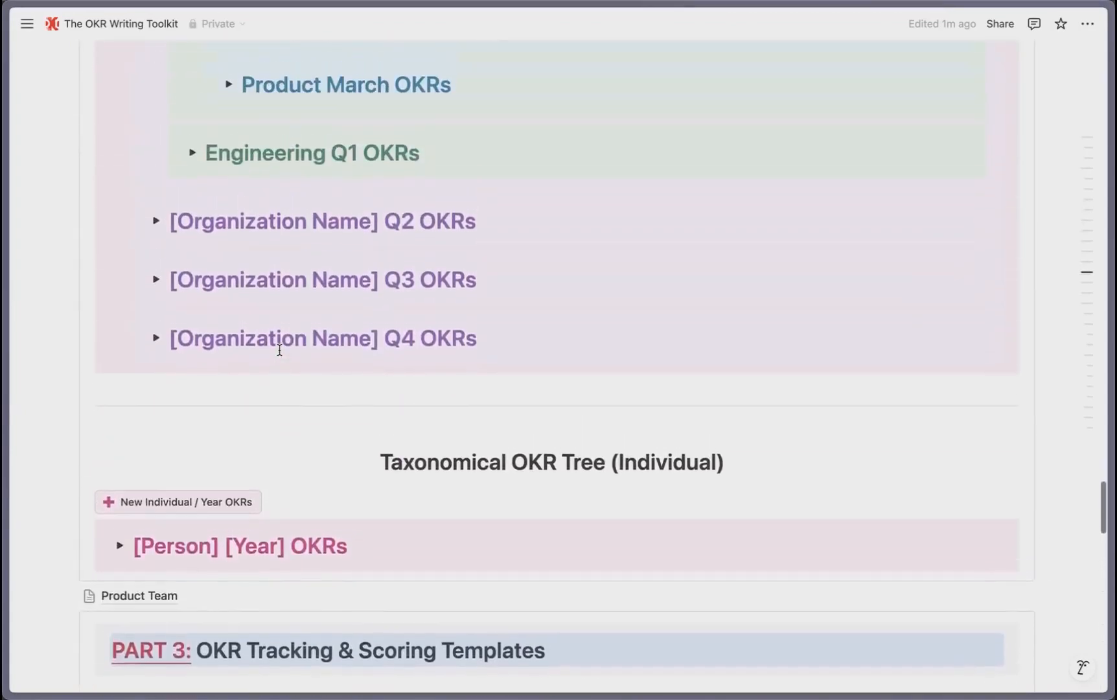
scroll(280, 350, down, 5)
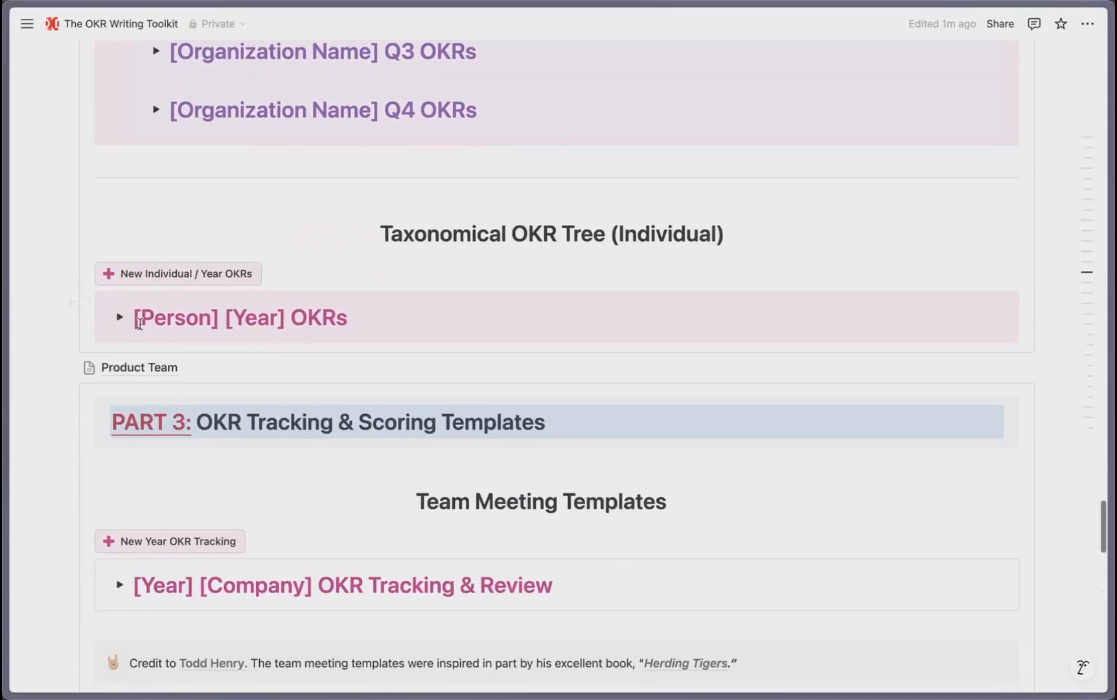
click(119, 317)
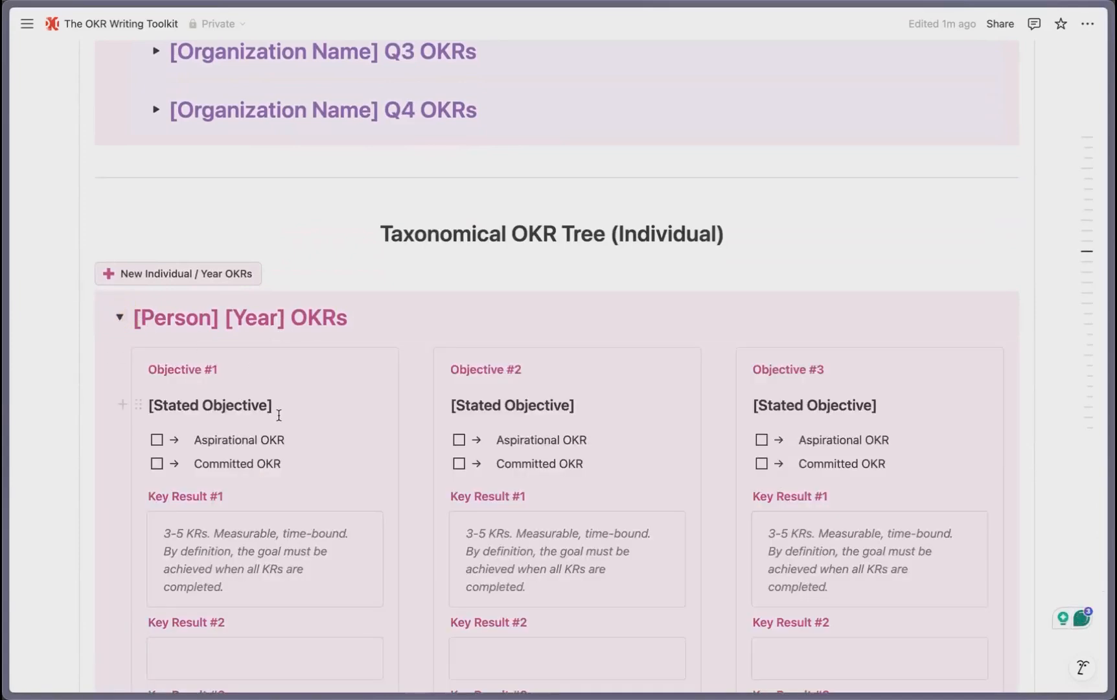
click(727, 57)
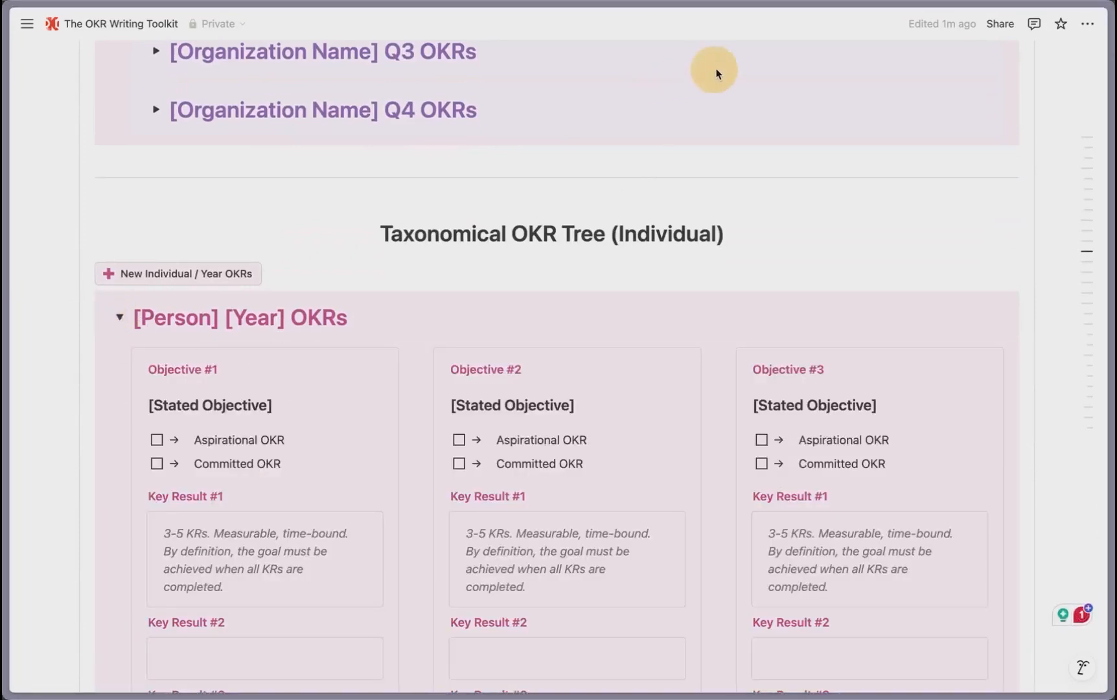
scroll(403, 457, down, 14)
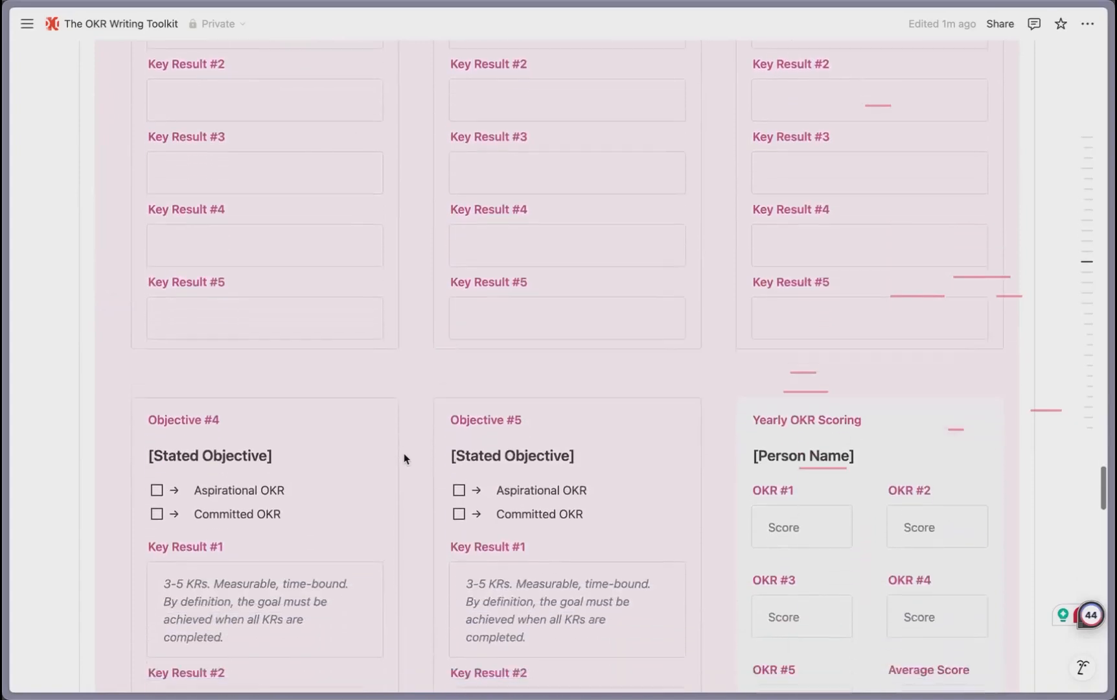
scroll(403, 457, down, 5)
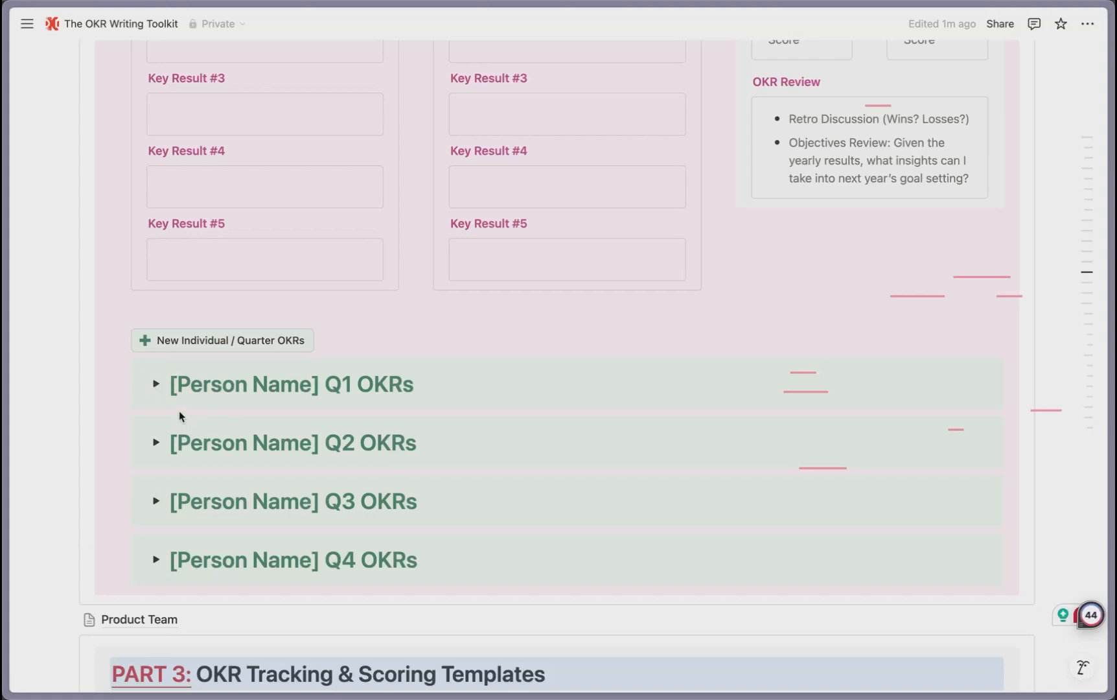
Step: Copy the link to the [Person Name] Q1 OKRs block
click(136, 373)
click(136, 367)
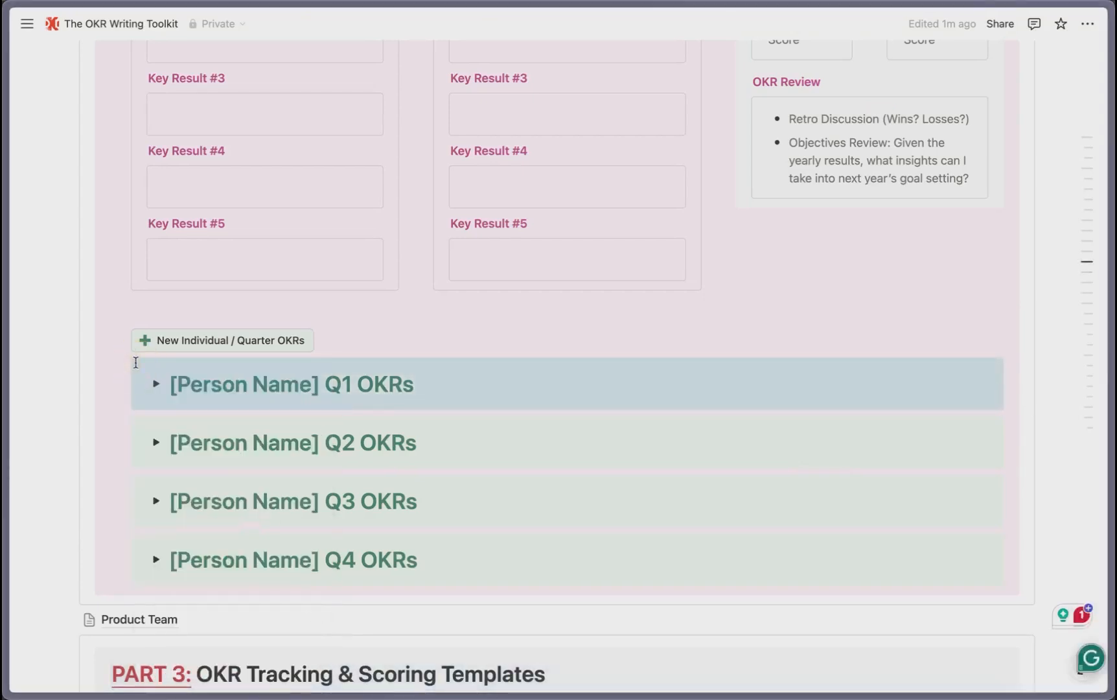
click(136, 363)
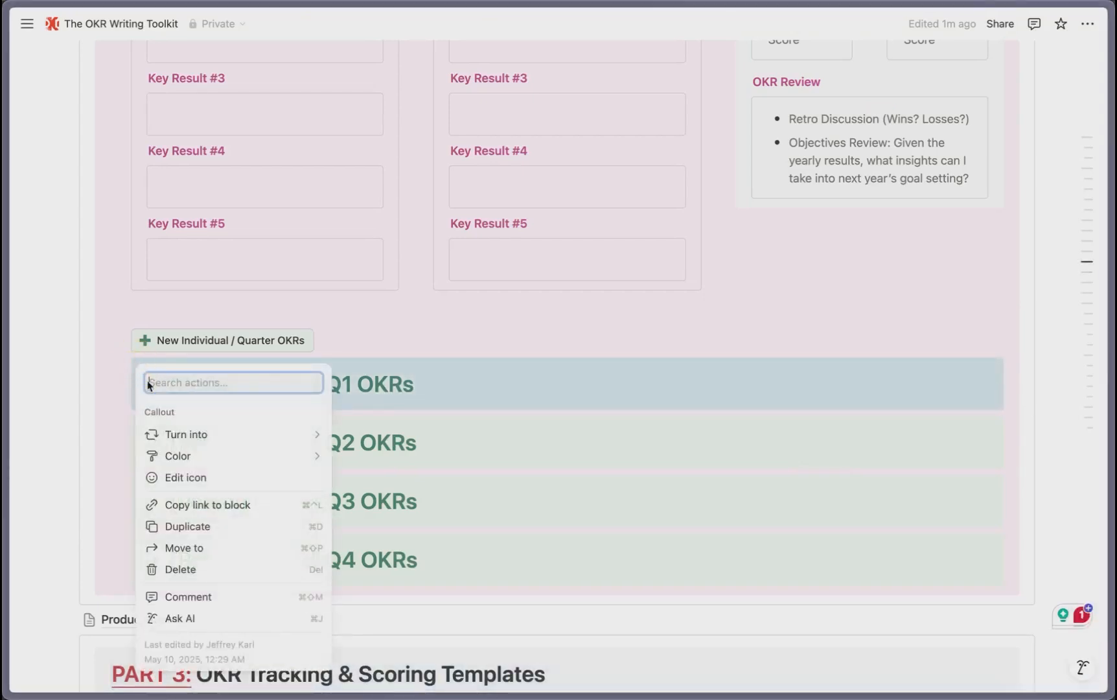
click(169, 505)
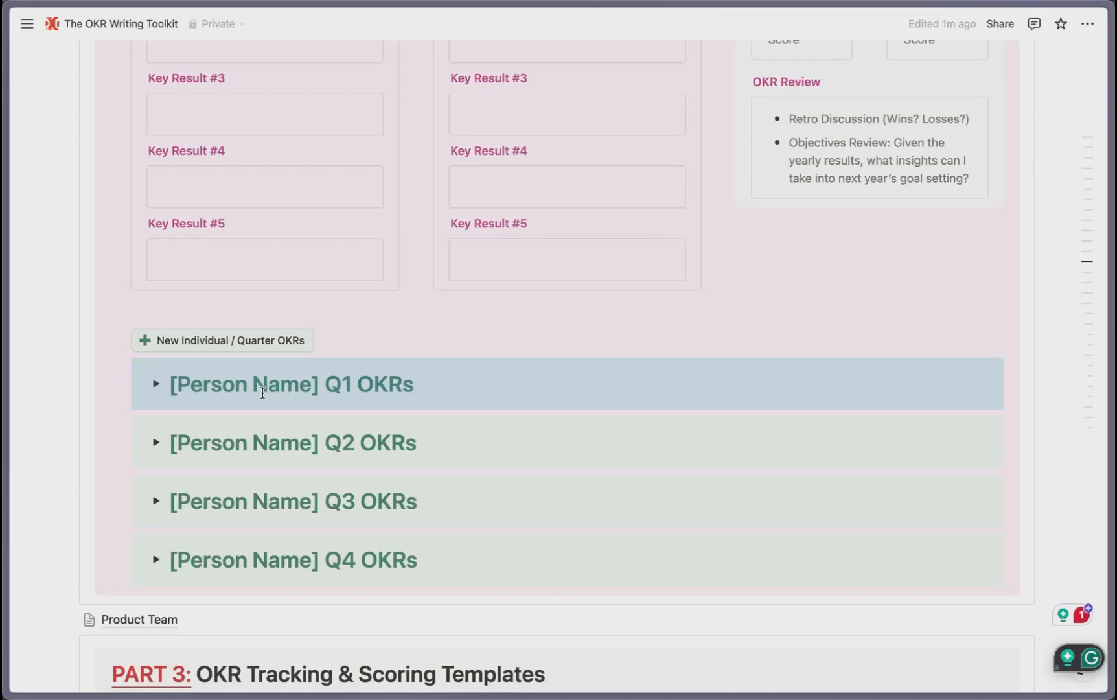
Step: Collapse the [Person] [Year] OKRs template and expand [Year] [Company] OKR Tracking & Review under Part 3
scroll(263, 393, down, 6)
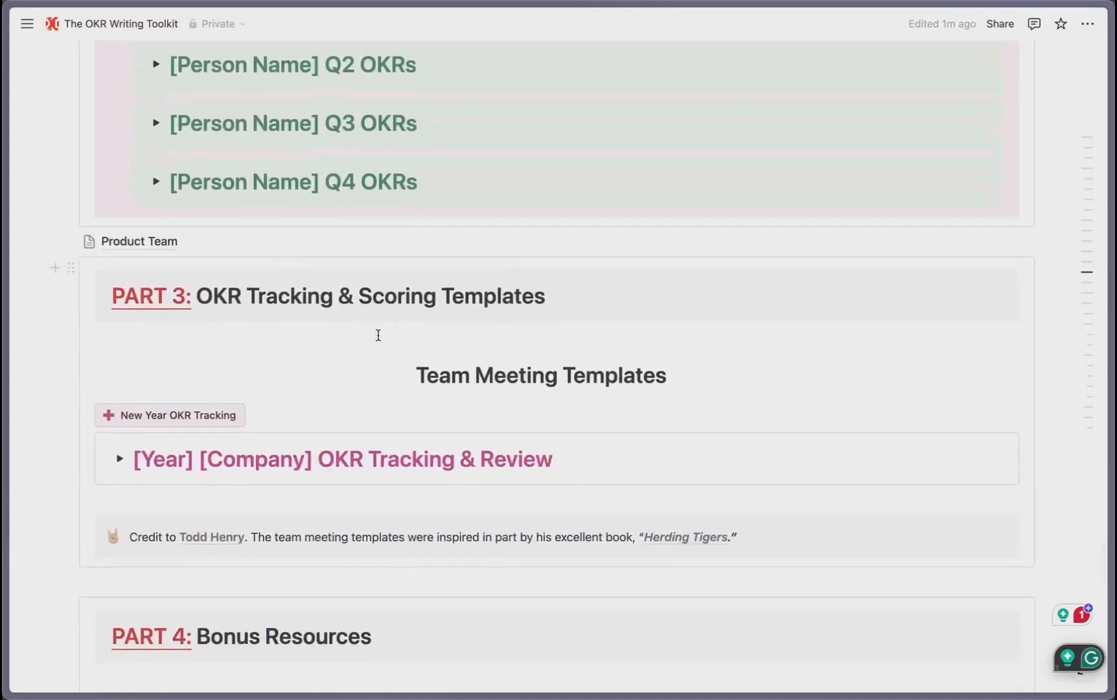
scroll(378, 335, up, 5)
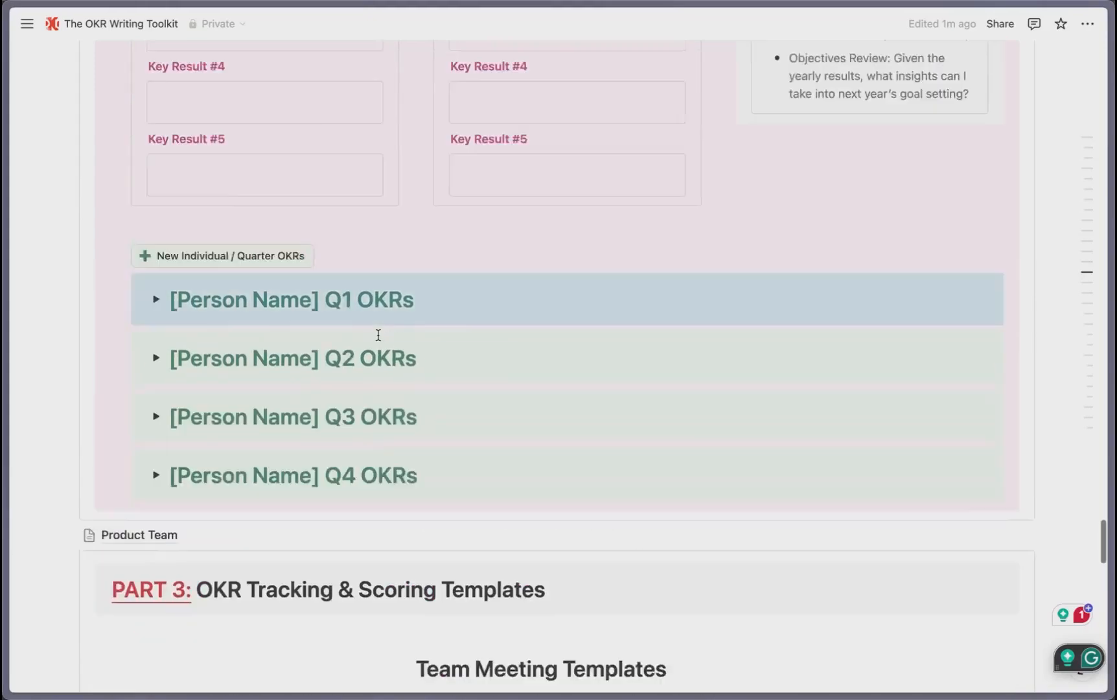
scroll(378, 335, up, 20)
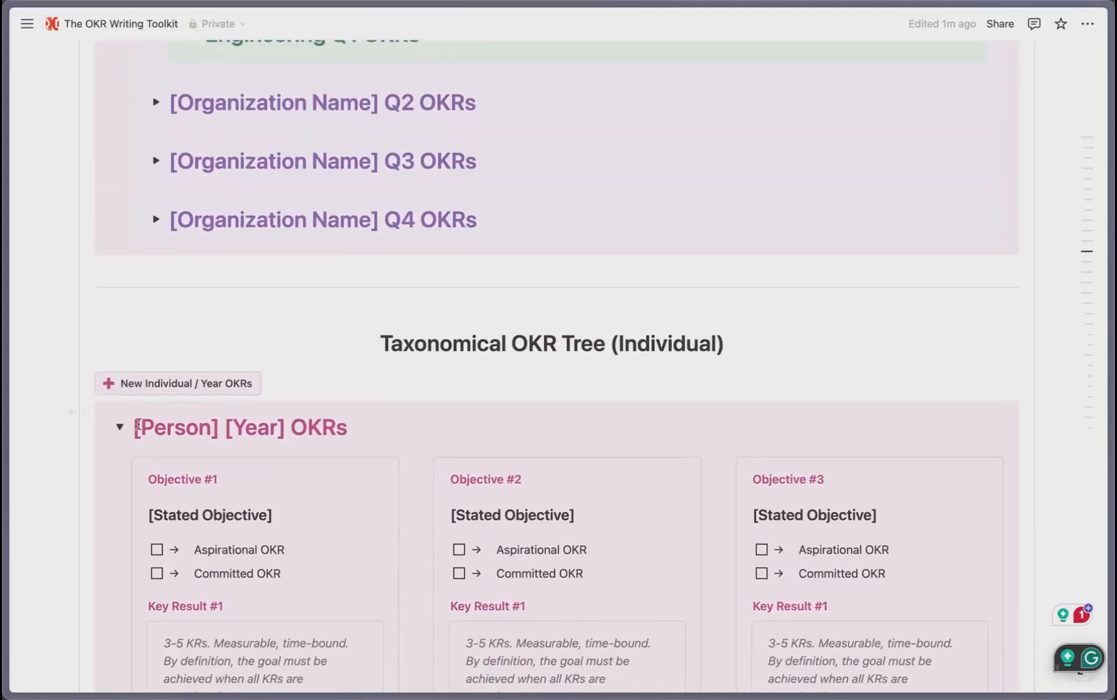
click(118, 428)
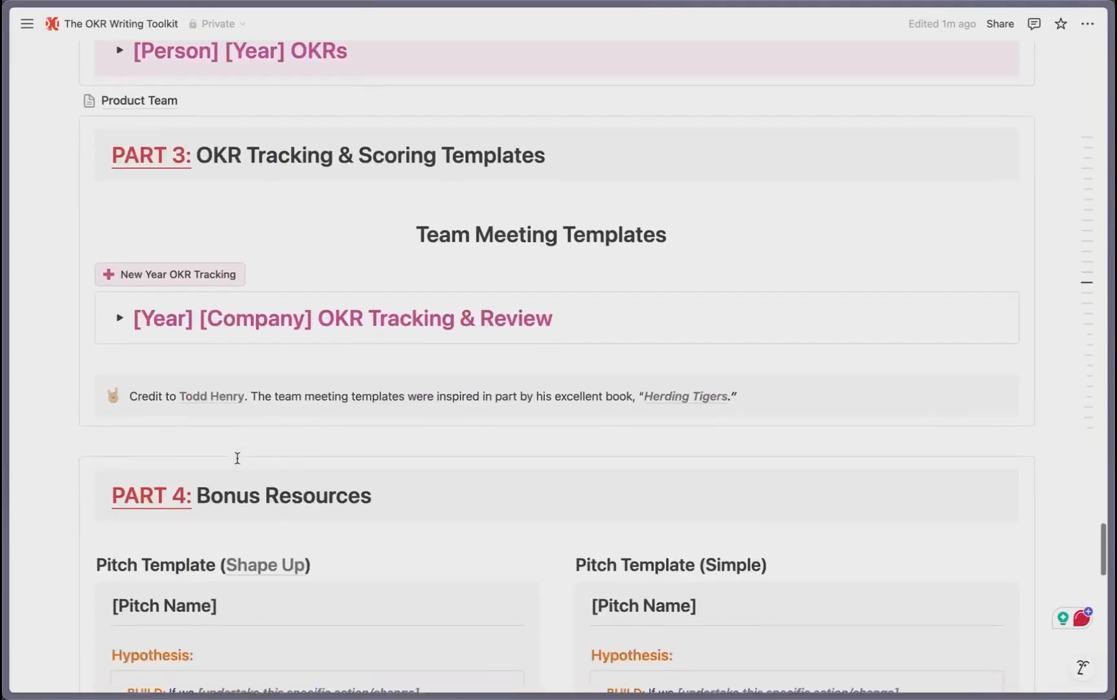
click(120, 320)
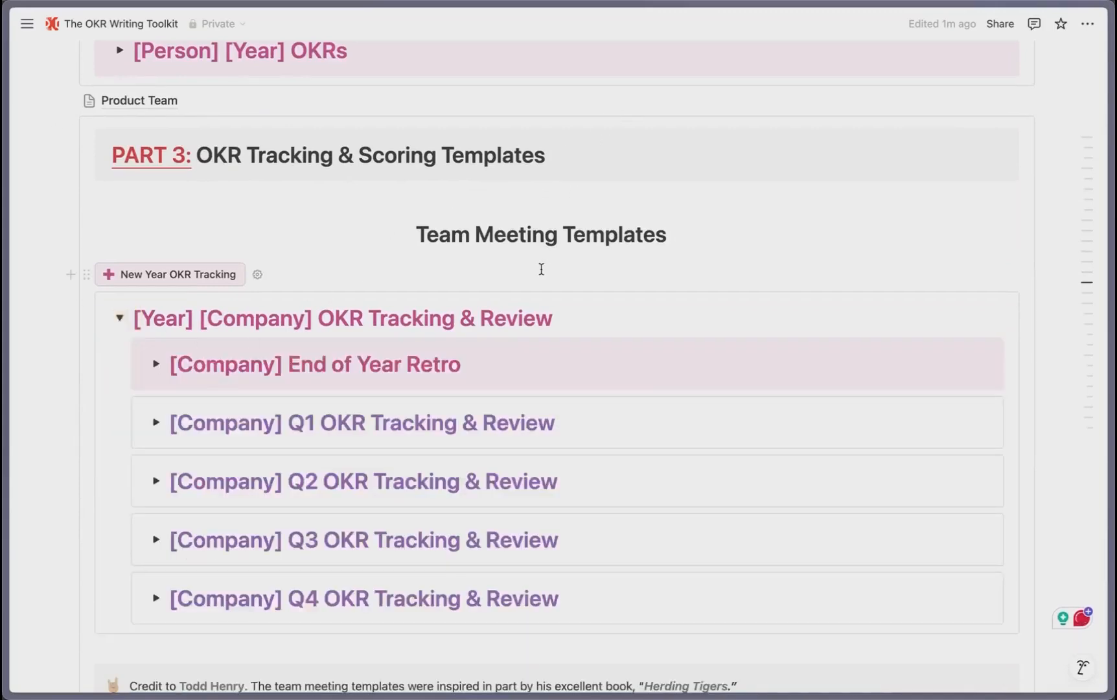
Step: Compare the structure of the OKR tracking templates with the organization's nested quarterly and monthly OKR tree above
scroll(541, 269, down, 2)
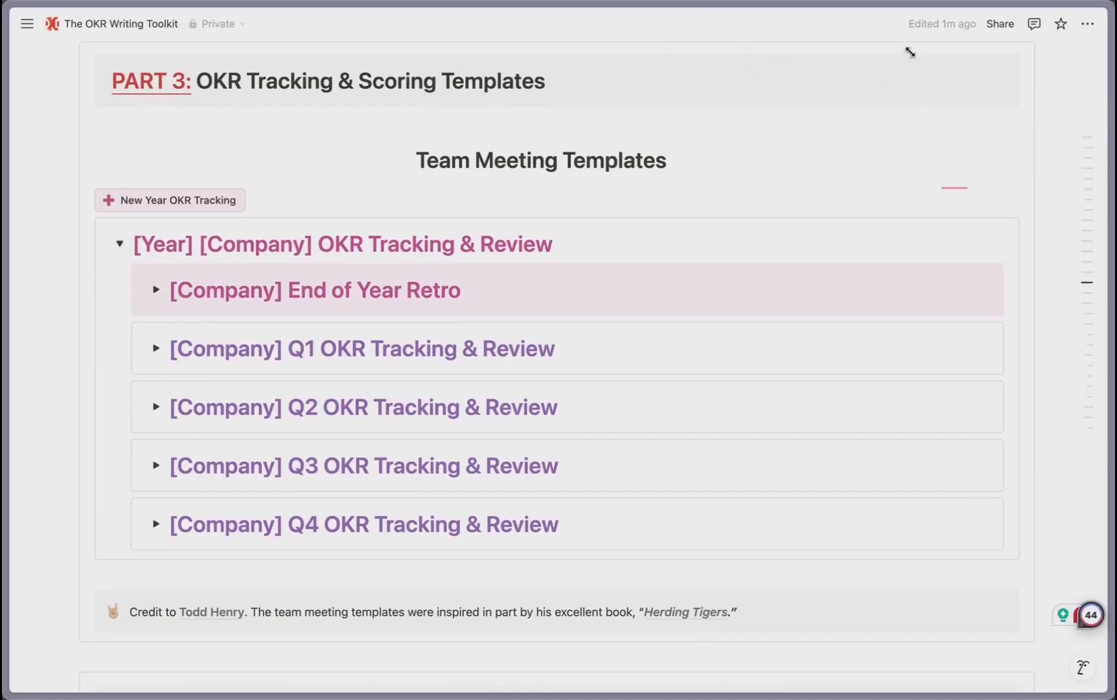
drag(888, 52, 713, 38)
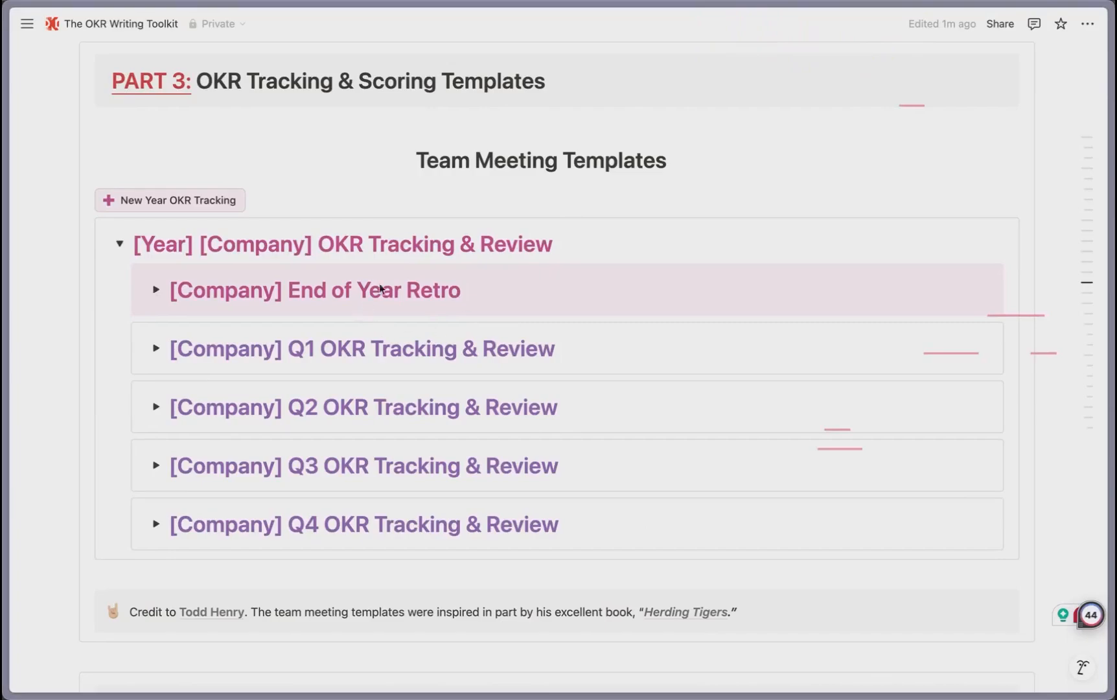
scroll(373, 298, up, 20)
scroll(373, 299, down, 20)
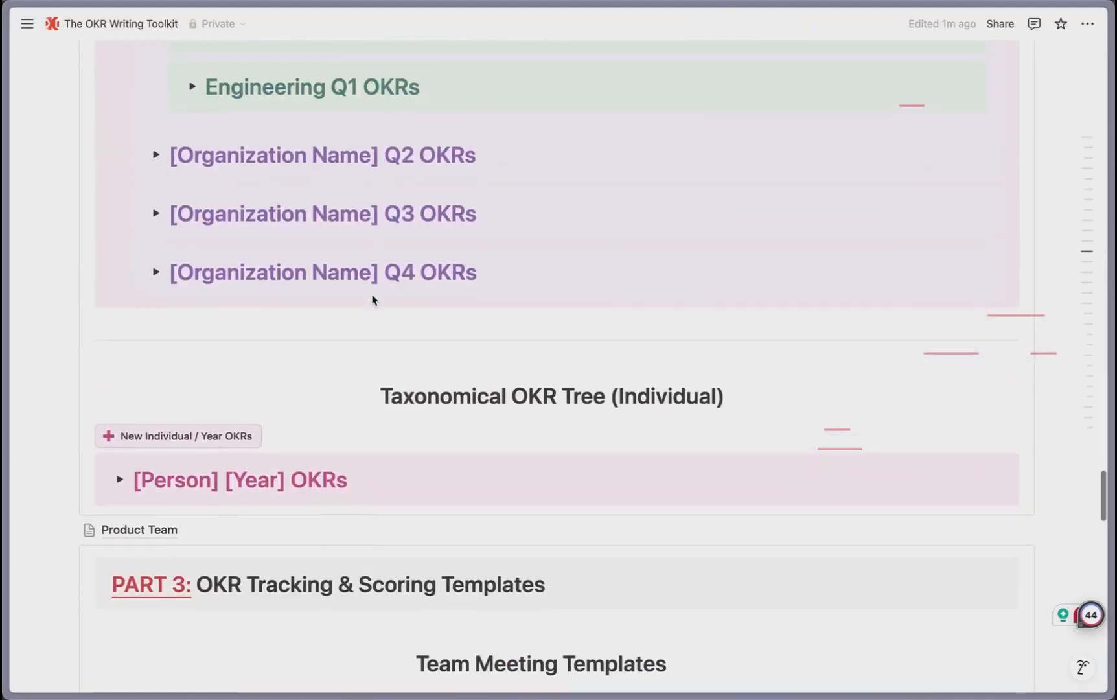
scroll(359, 265, up, 4)
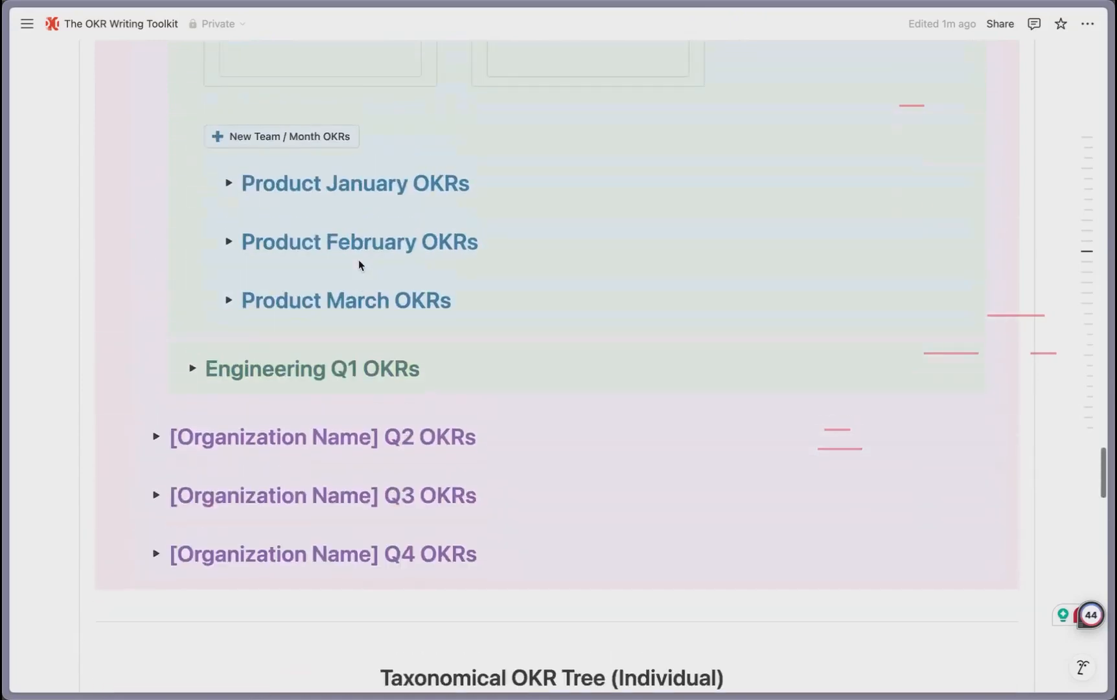
scroll(360, 262, up, 5)
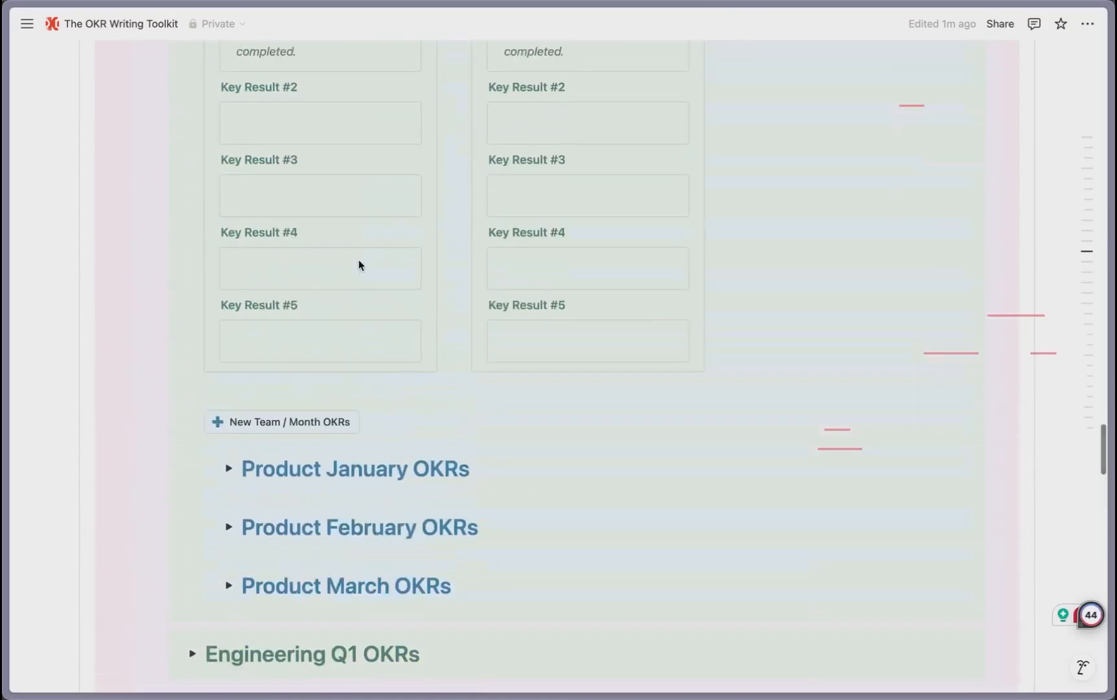
scroll(359, 264, down, 15)
scroll(359, 264, down, 2)
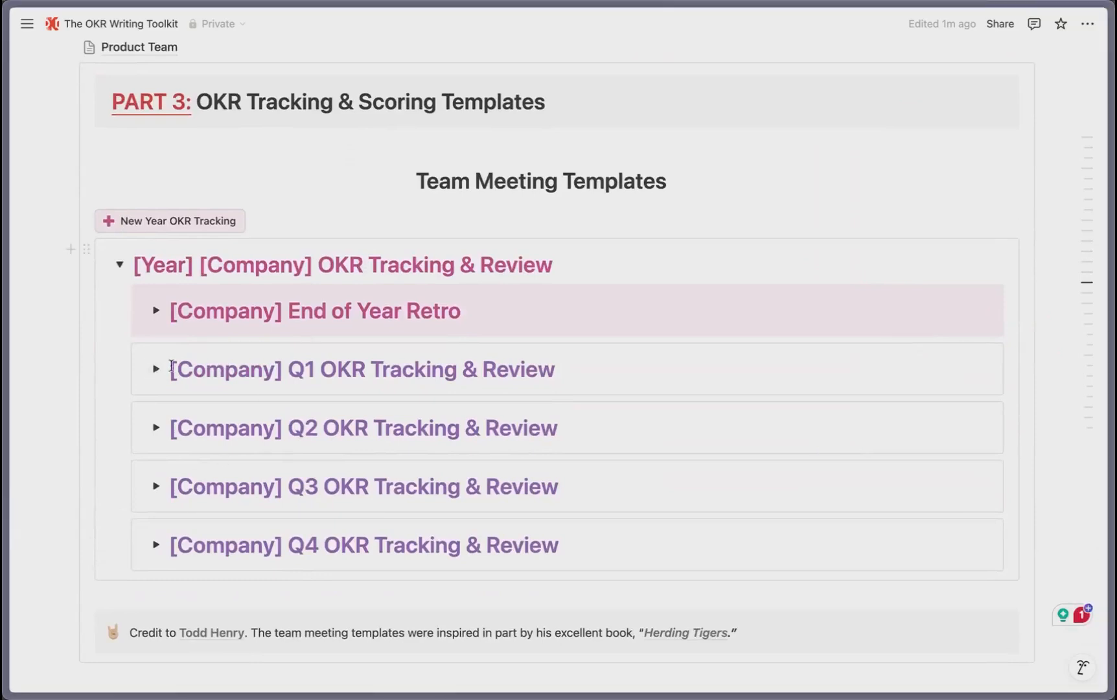
Step: Expand [Company] Q1 OKR Tracking & Review, add another team Q1 review, and name the two team reviews Product Team and Engineering
click(156, 369)
scroll(214, 427, down, 3)
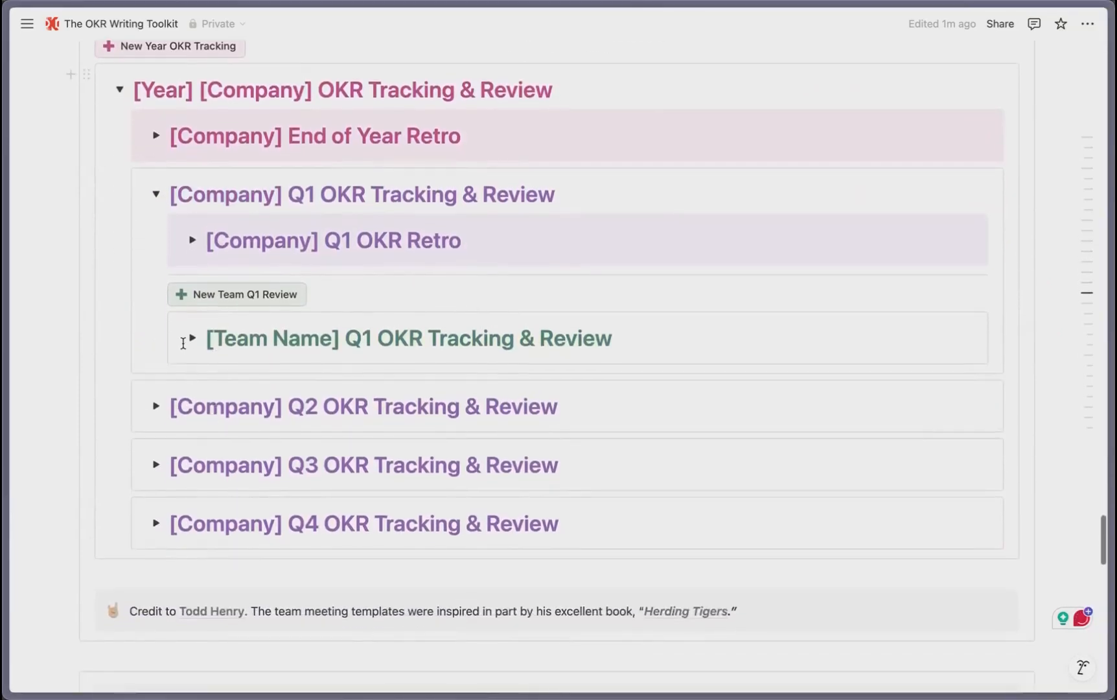
click(199, 296)
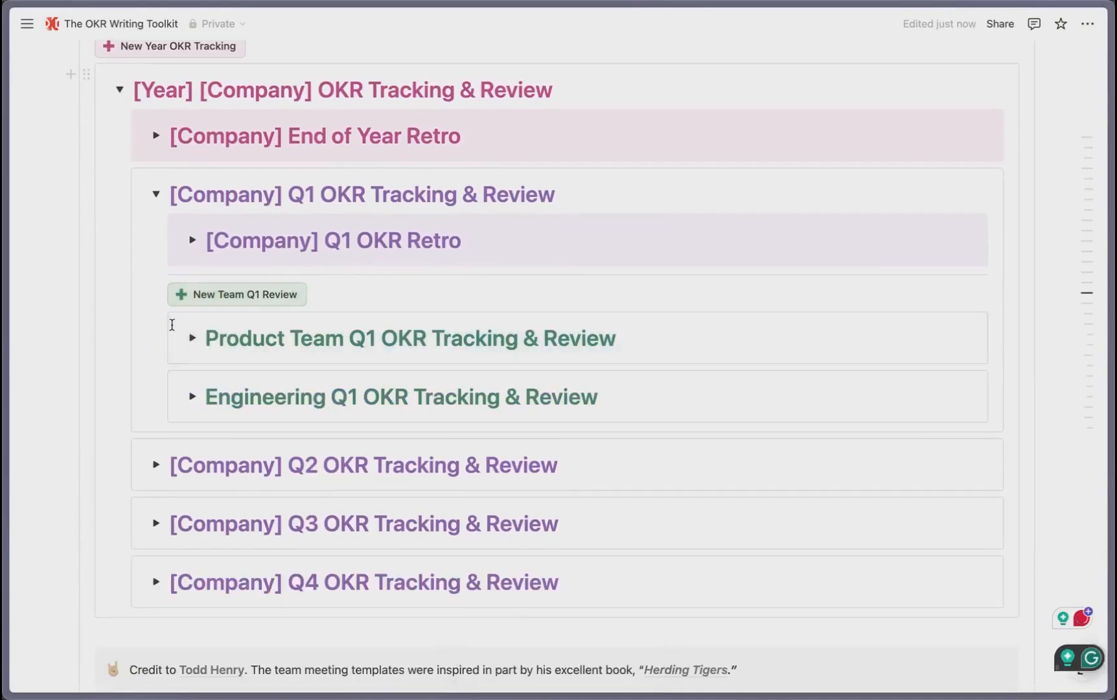
Step: Copy the link to the Product Team Q1 OKR Tracking & Review block
click(172, 324)
key(Escape)
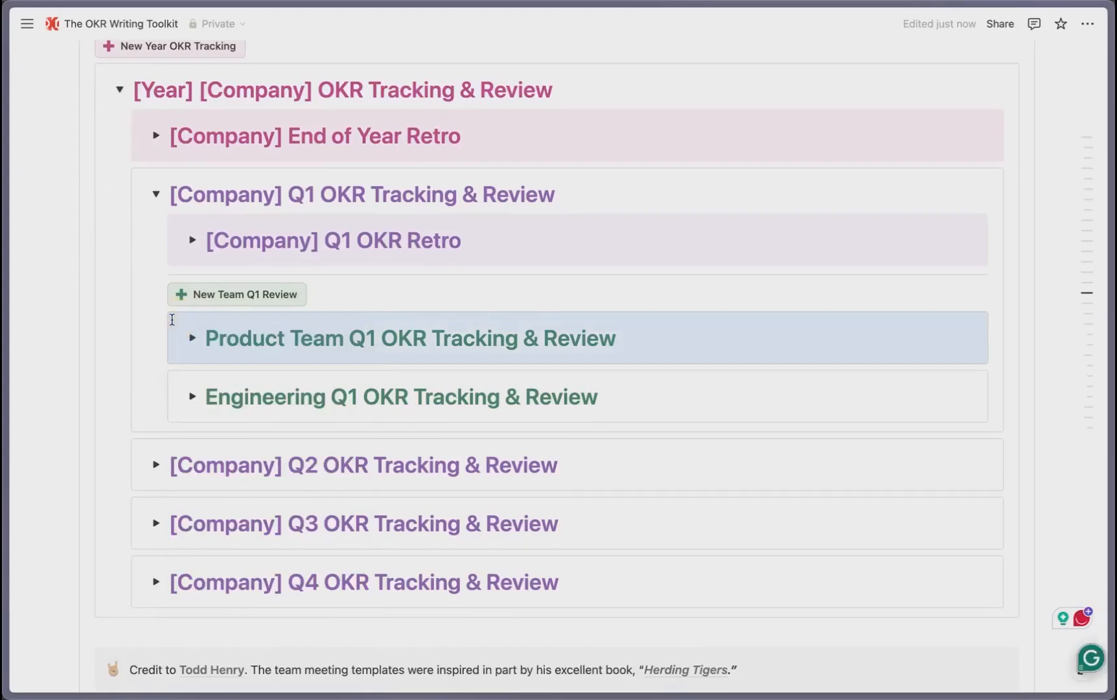
key(alt+shift+l)
Step: Paste the copied block link as a URL below "Link to Q1 OKR Tracking →" in the Product Q1 OKRs
scroll(599, 202, up, 15)
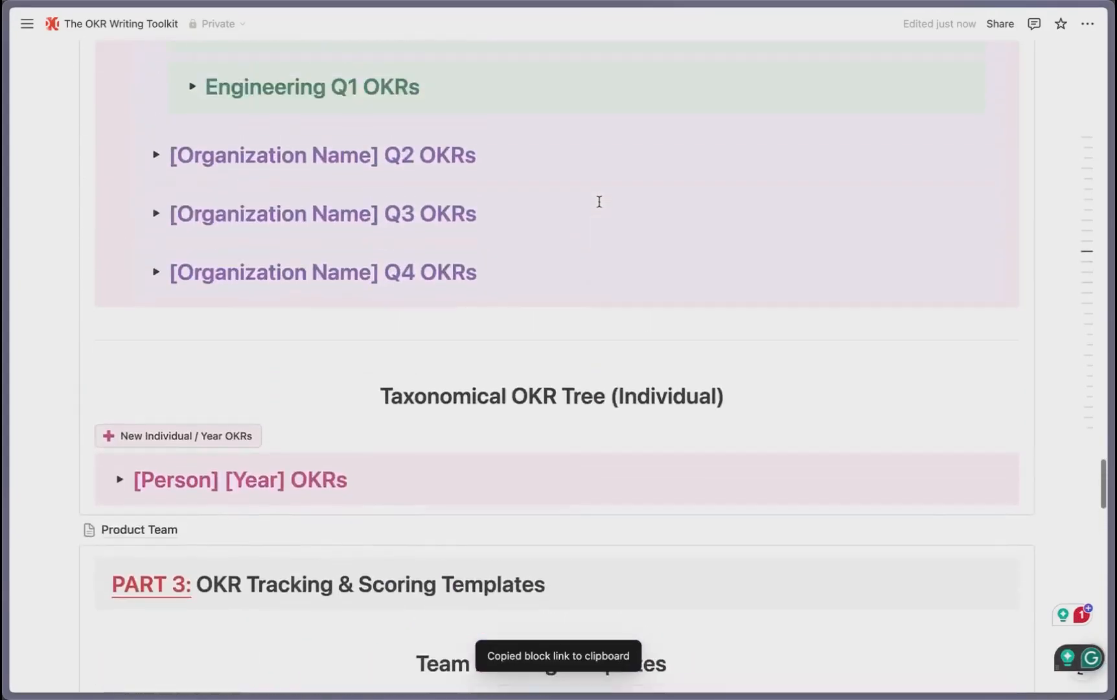
scroll(599, 202, up, 10)
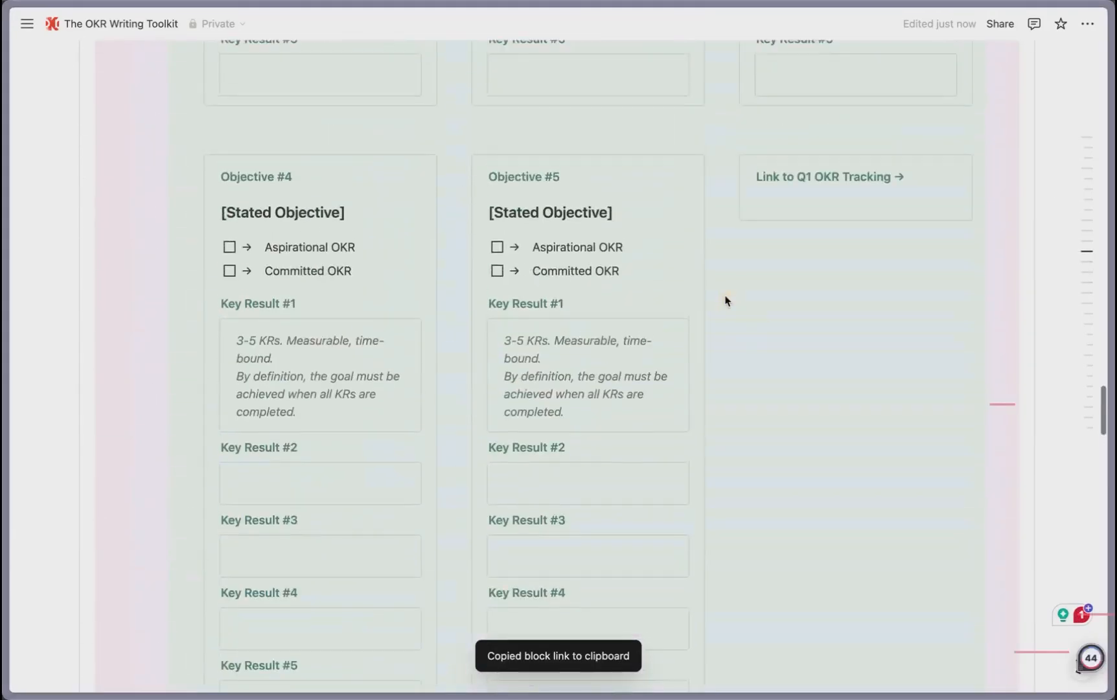
scroll(771, 255, up, 10)
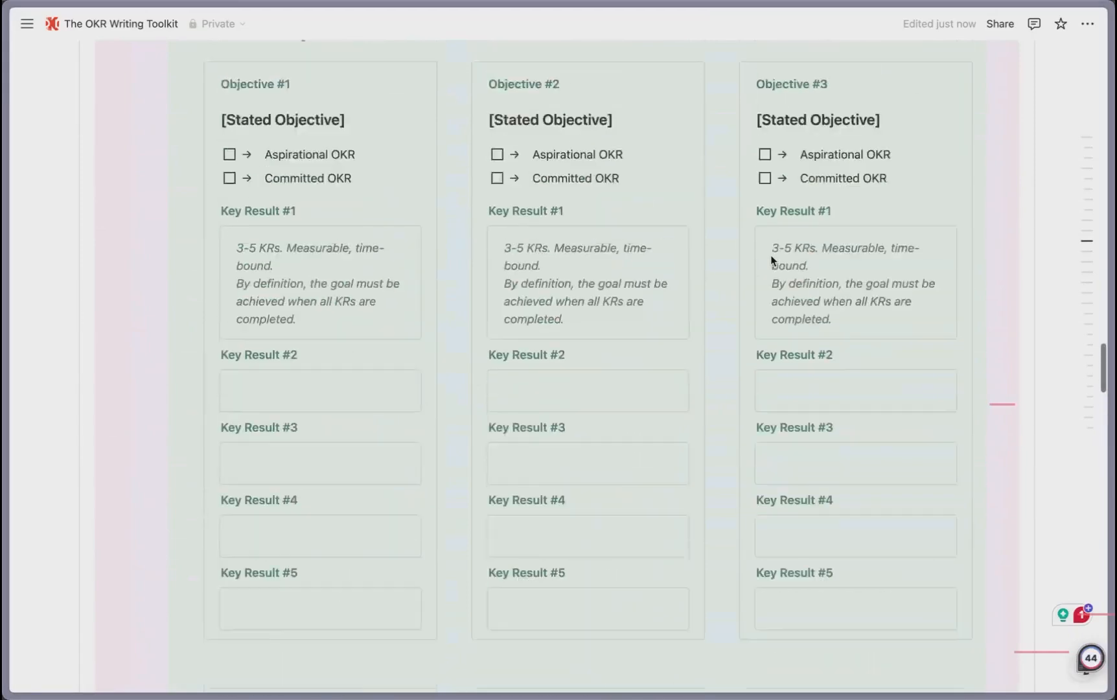
scroll(771, 260, down, 6)
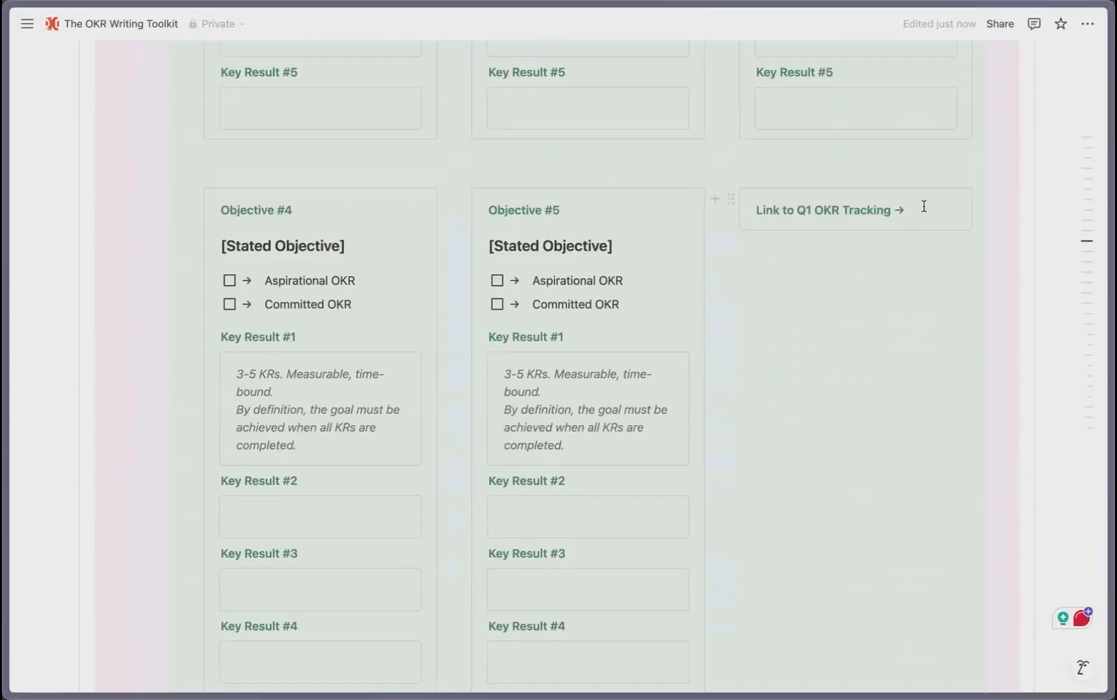
click(925, 208)
key(Return)
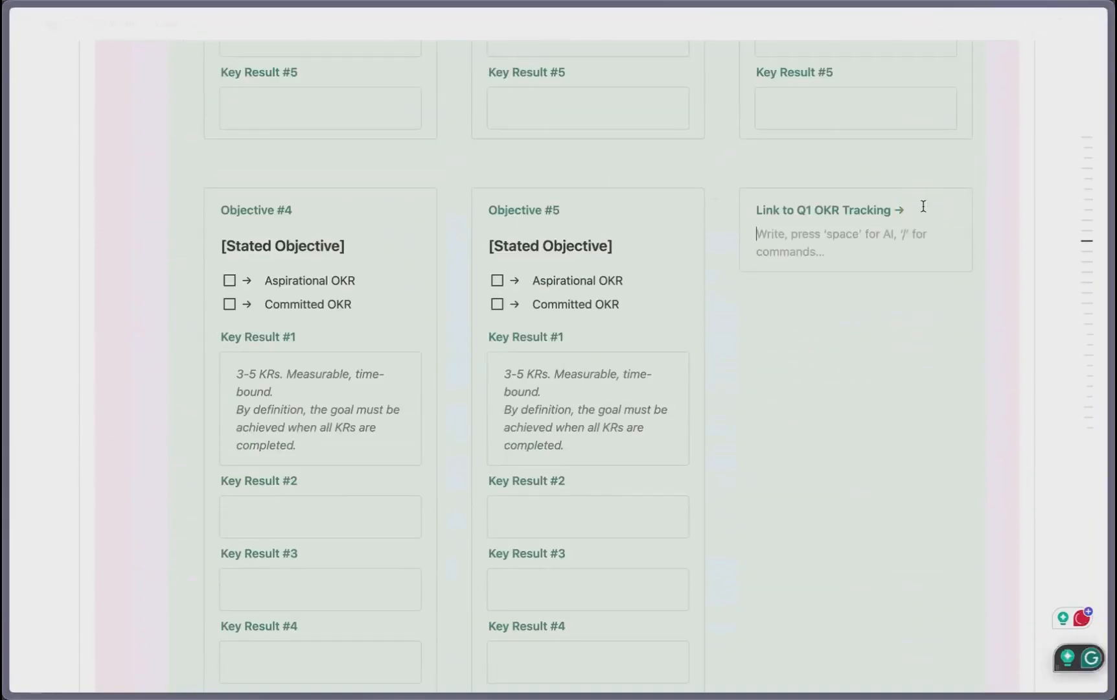
click(841, 235)
key(ctrl+v)
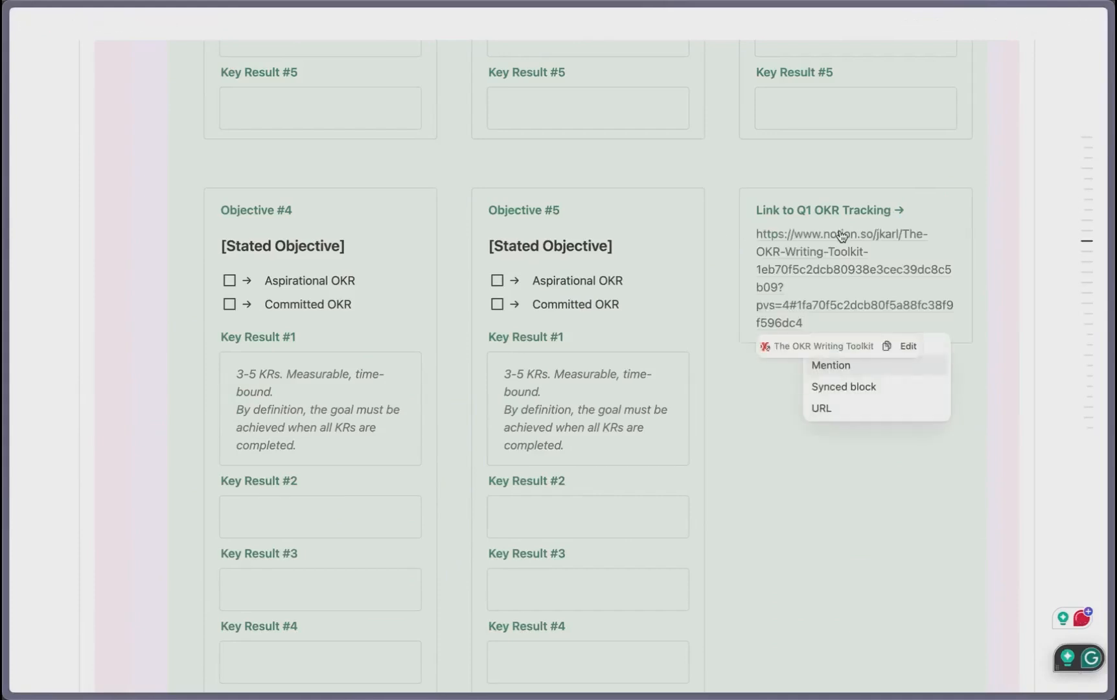
click(821, 411)
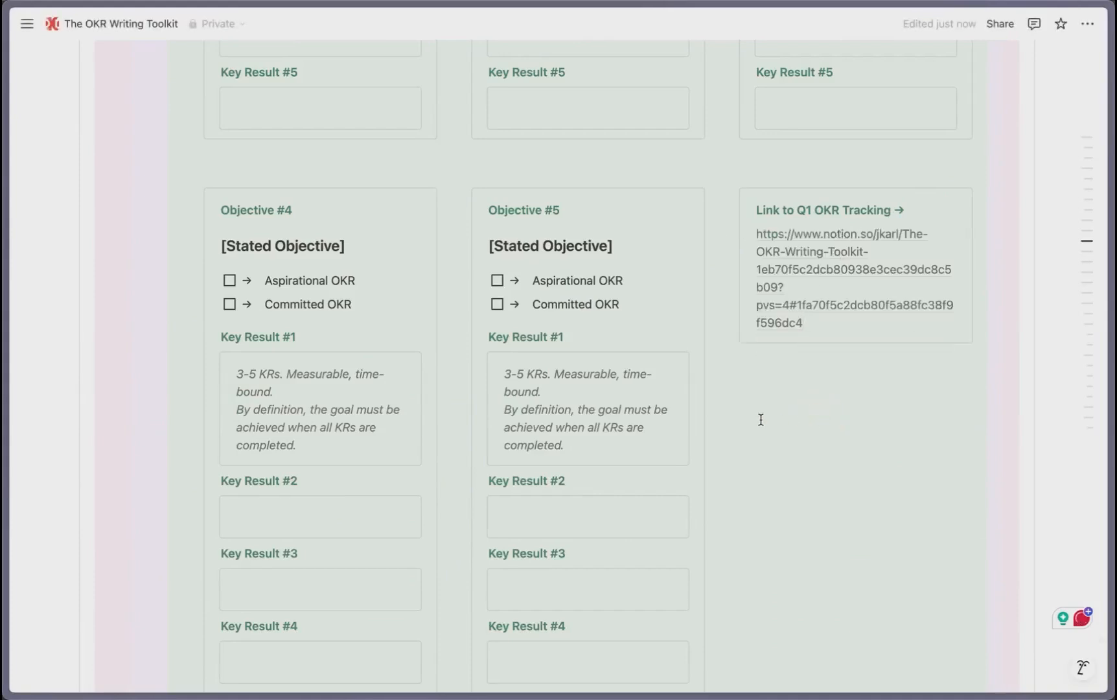
Step: Follow the pasted link to check that it leads to the Product Team Q1 OKR Tracking & Review block
click(767, 269)
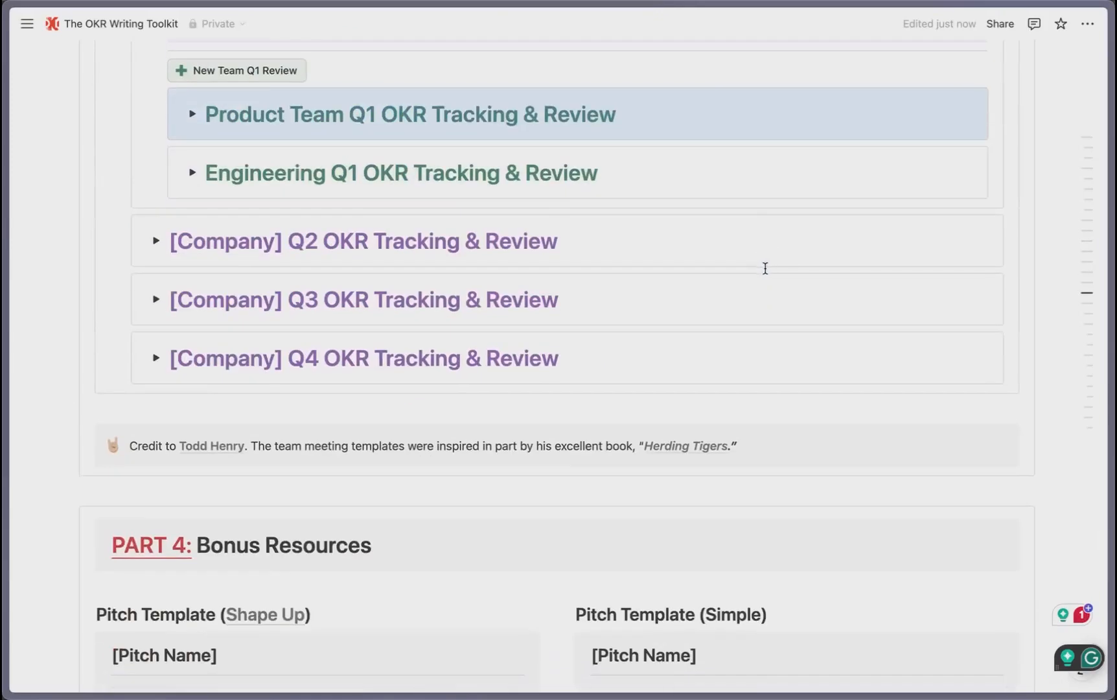
scroll(641, 344, up, 2)
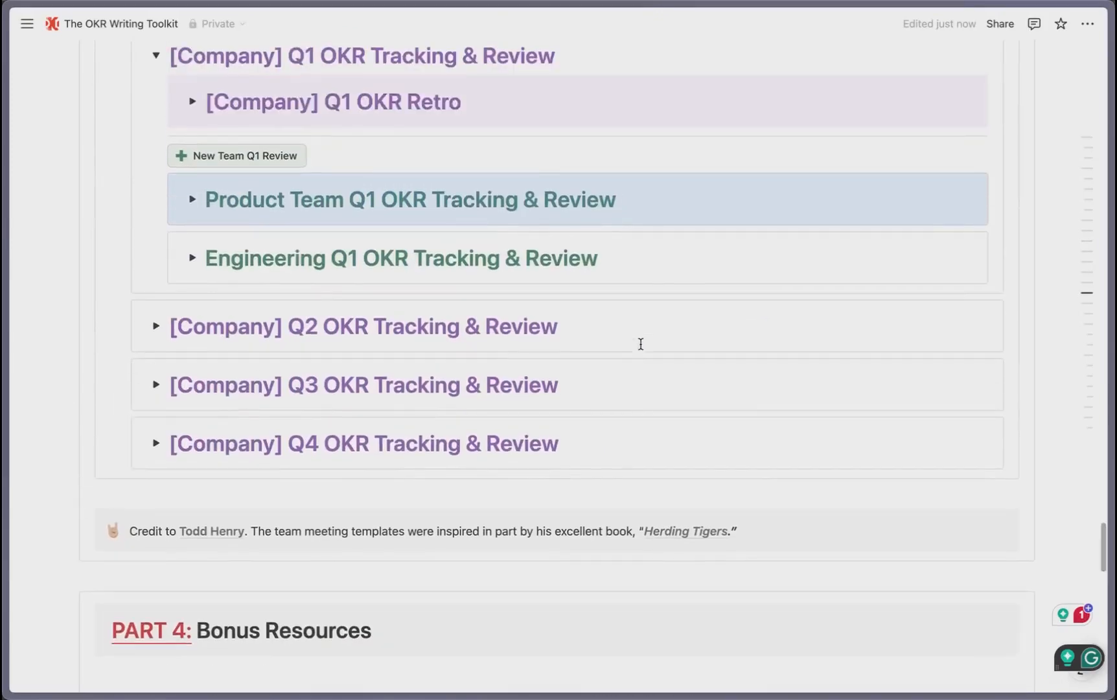
Step: Copy the link to the Product Team Q1 OKR Tracking & Review block and paste it as a synced block below Product January OKRs on the Product Team page
click(174, 179)
click(218, 323)
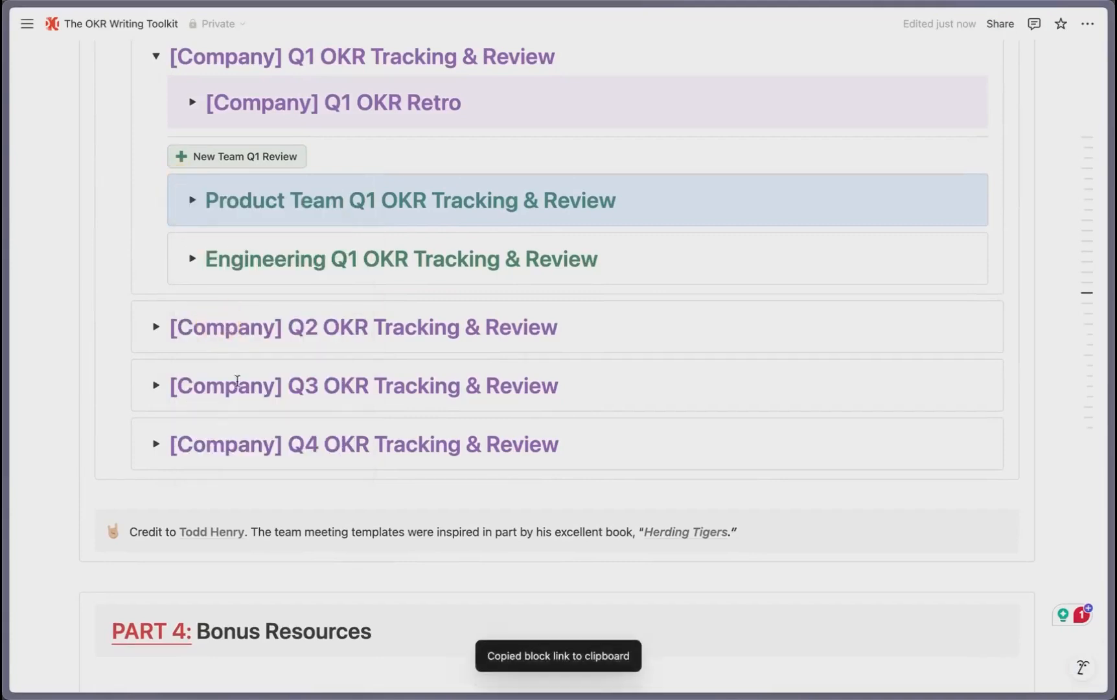
scroll(237, 449, up, 10)
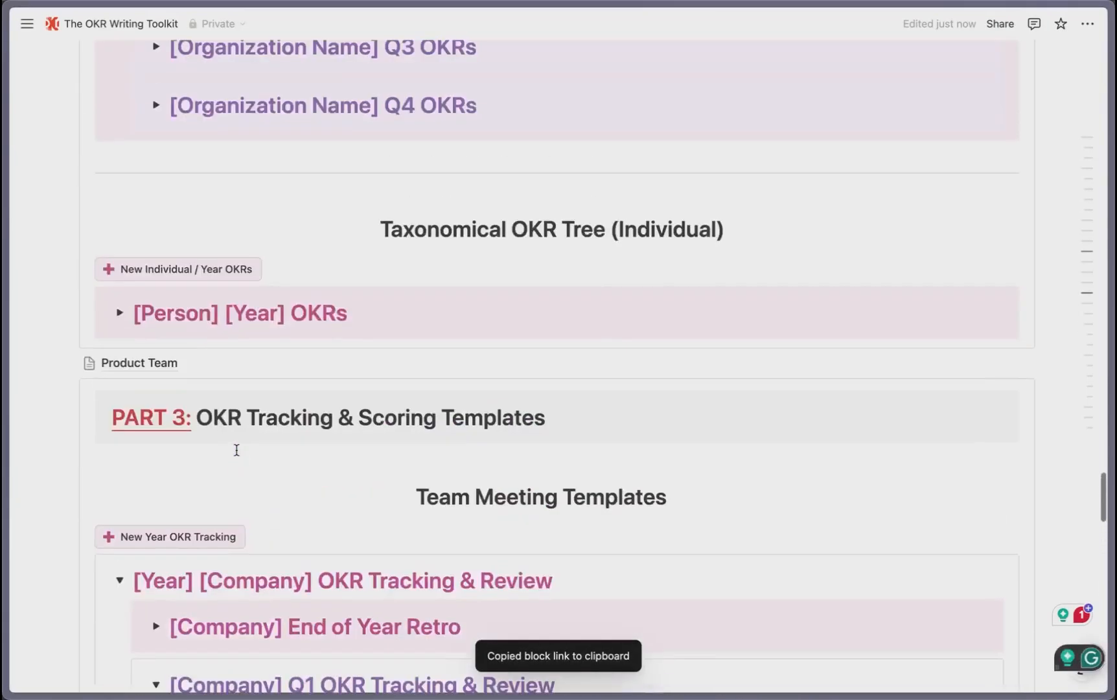
click(147, 363)
key(super+v)
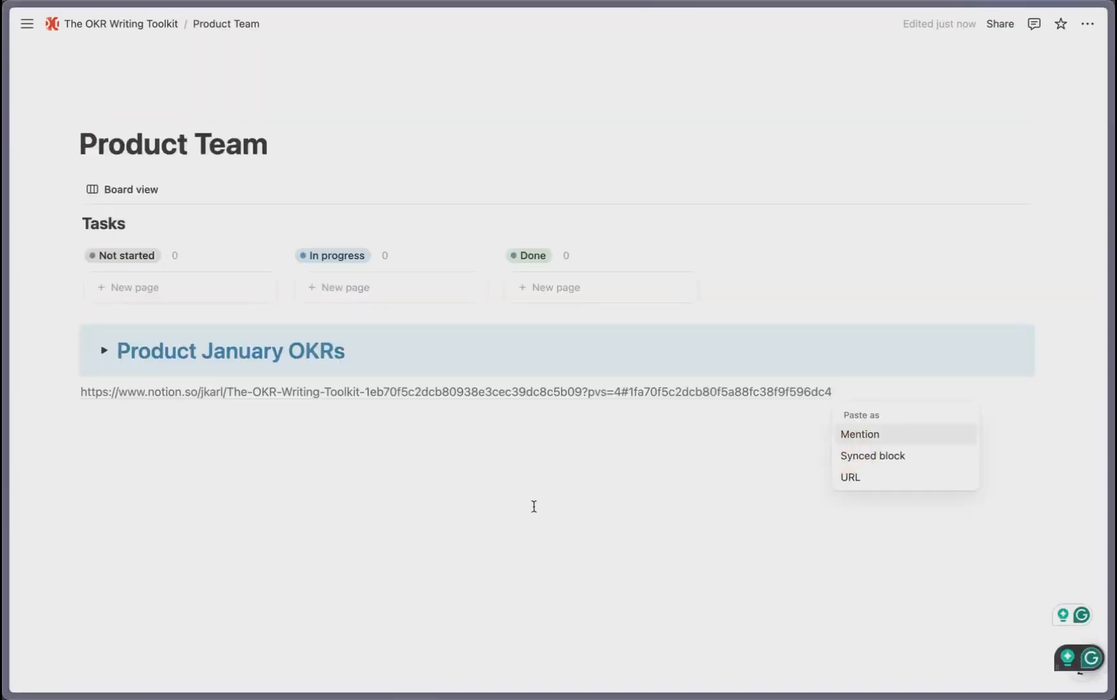
key(Return)
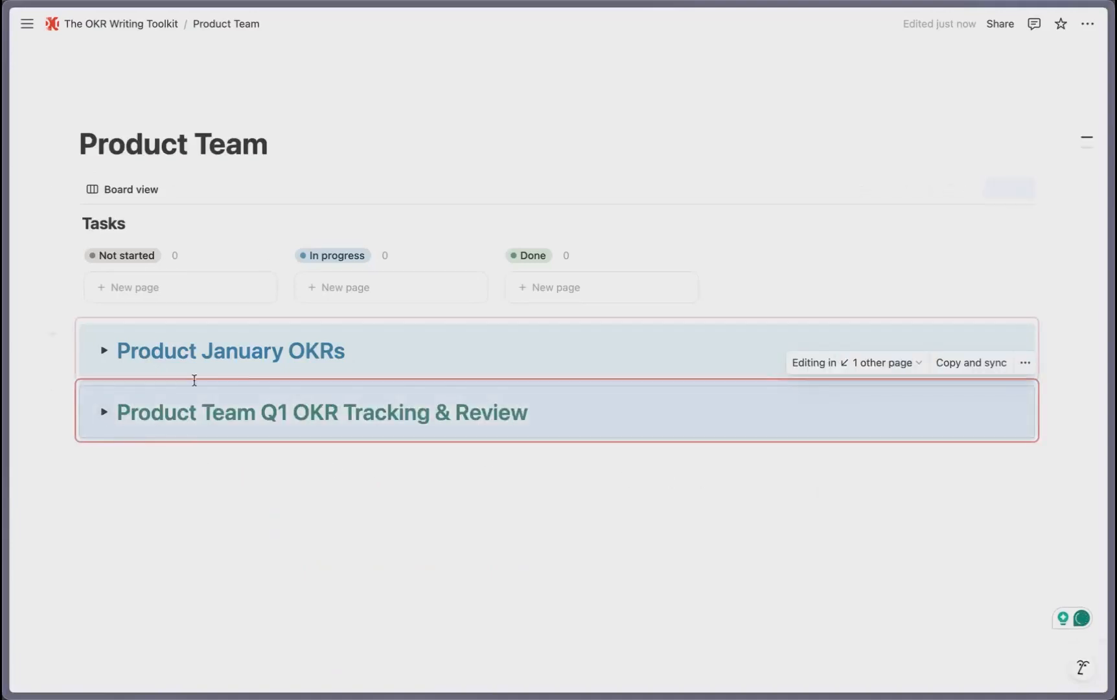
Step: Expand Product January OKRs on the Product Team page and look through its objectives and key results
click(107, 352)
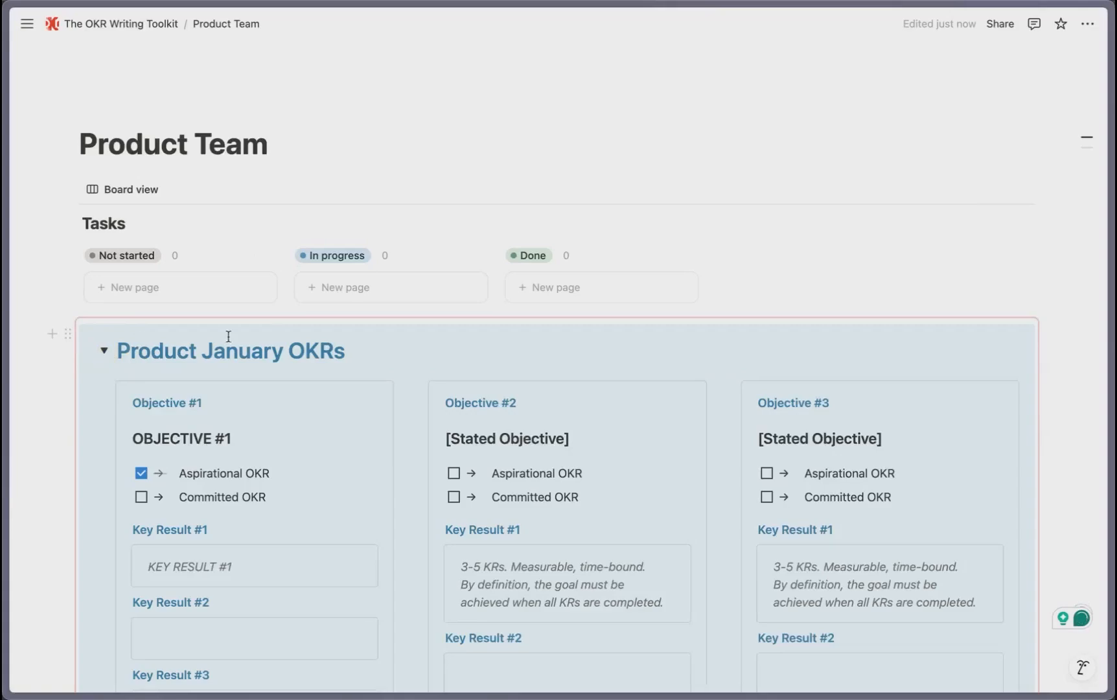
scroll(350, 385, down, 10)
scroll(350, 385, down, 7)
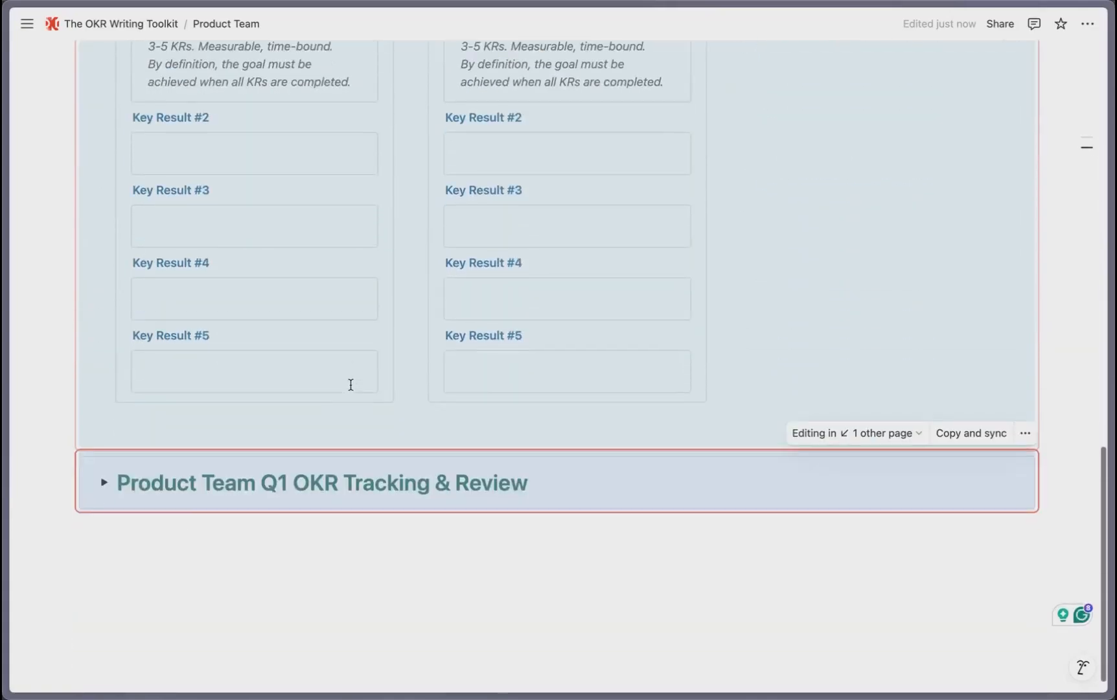
scroll(347, 373, up, 11)
scroll(348, 366, up, 5)
scroll(348, 367, down, 15)
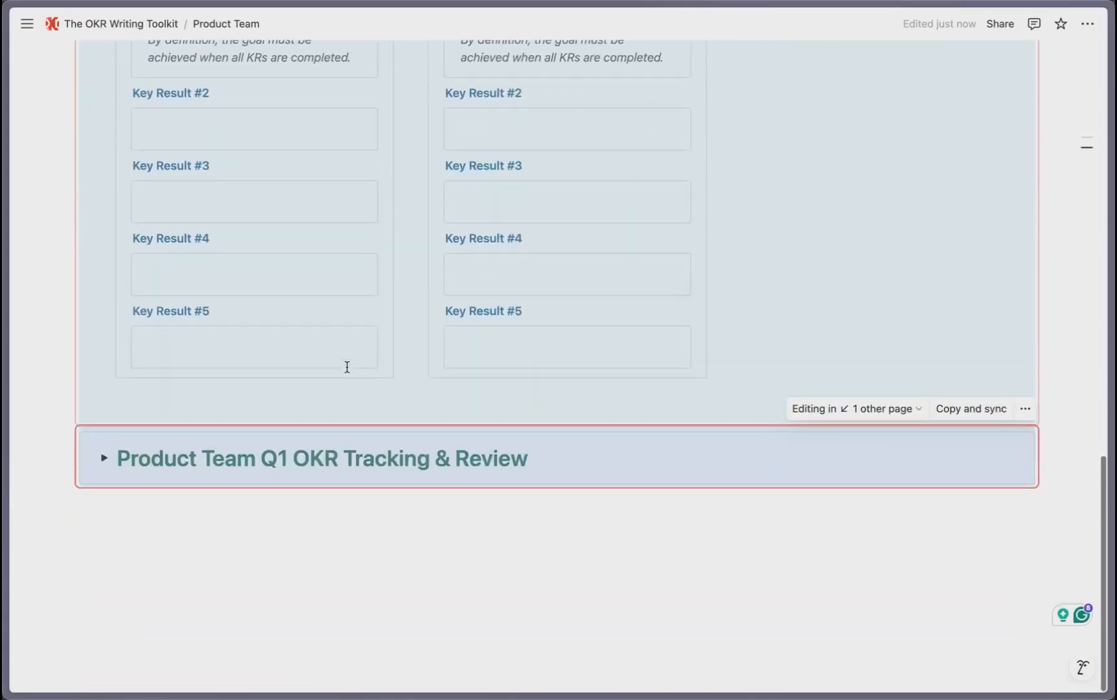
Step: Expand the synced Product Team Q1 OKR Tracking & Review, look inside January Tracking, and copy the link to the January Tracking block
click(105, 459)
scroll(285, 427, down, 4)
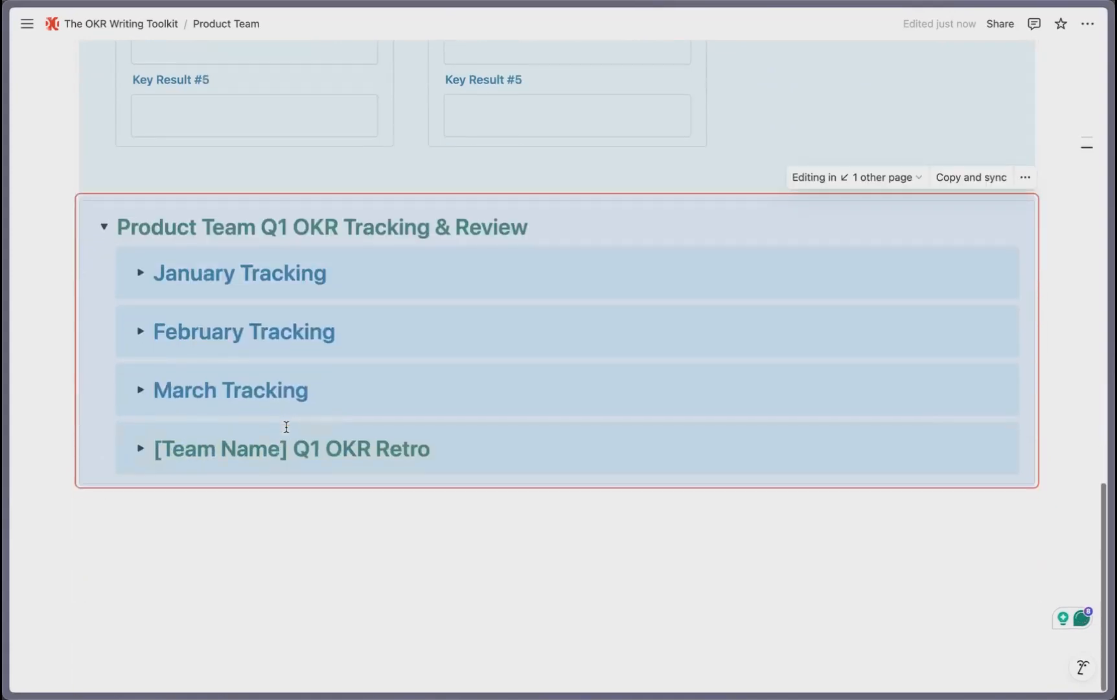
click(140, 273)
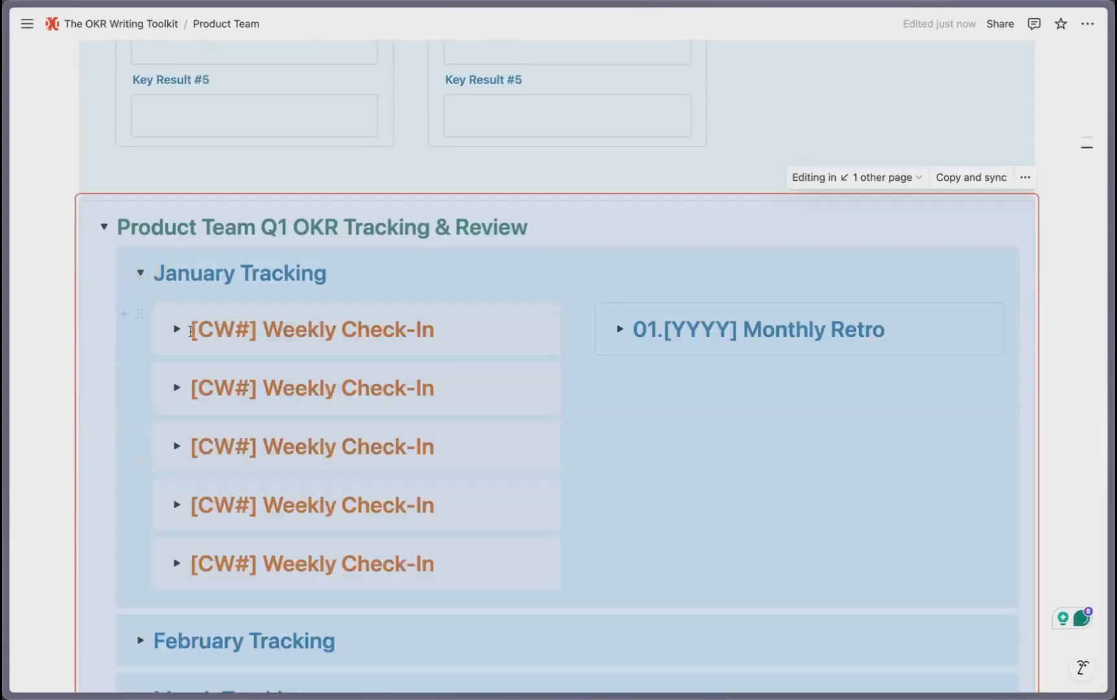
click(141, 274)
click(123, 265)
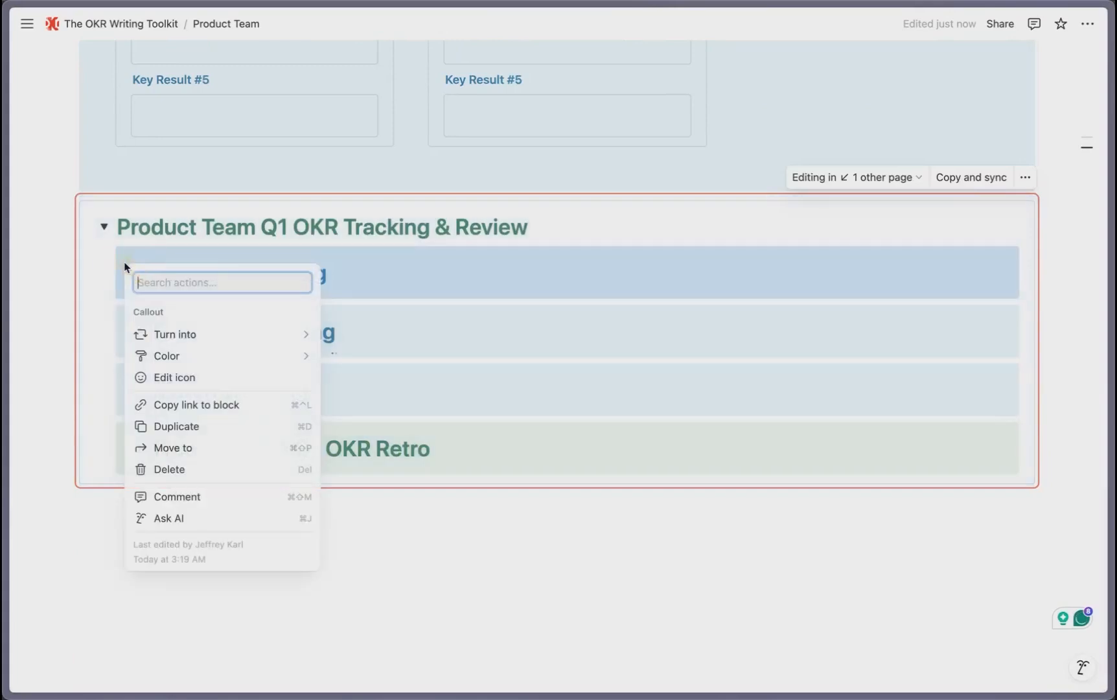
click(165, 403)
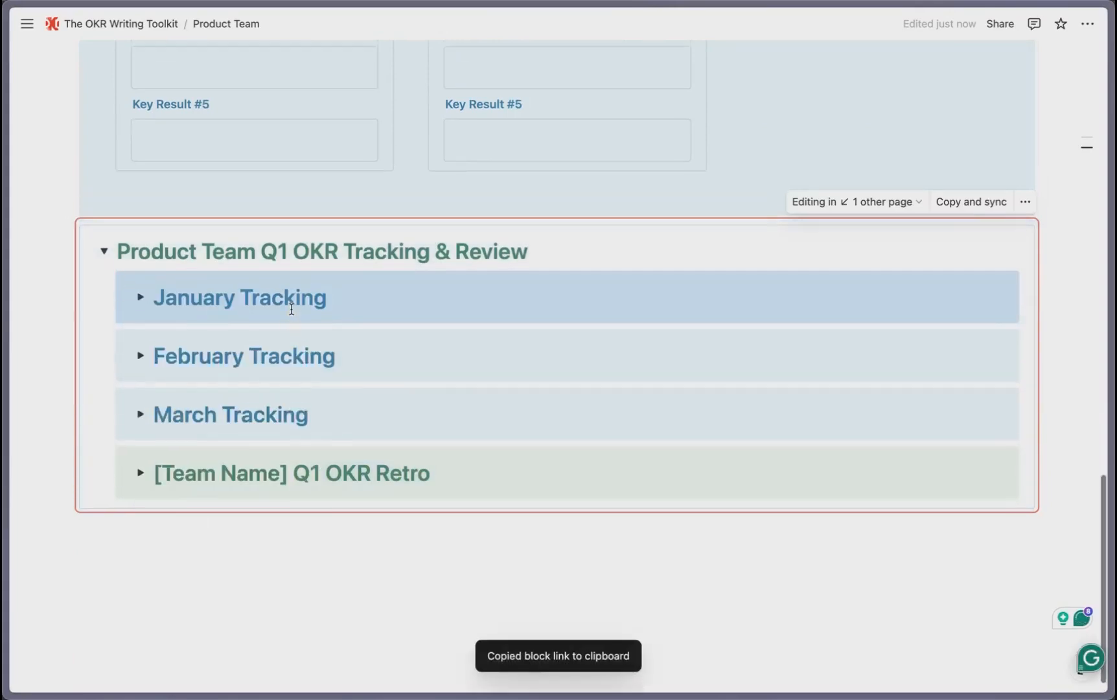
Step: Paste the copied block link as a URL below "Link to January OKR Tracking →" in Product January OKRs
scroll(292, 304, up, 10)
click(780, 257)
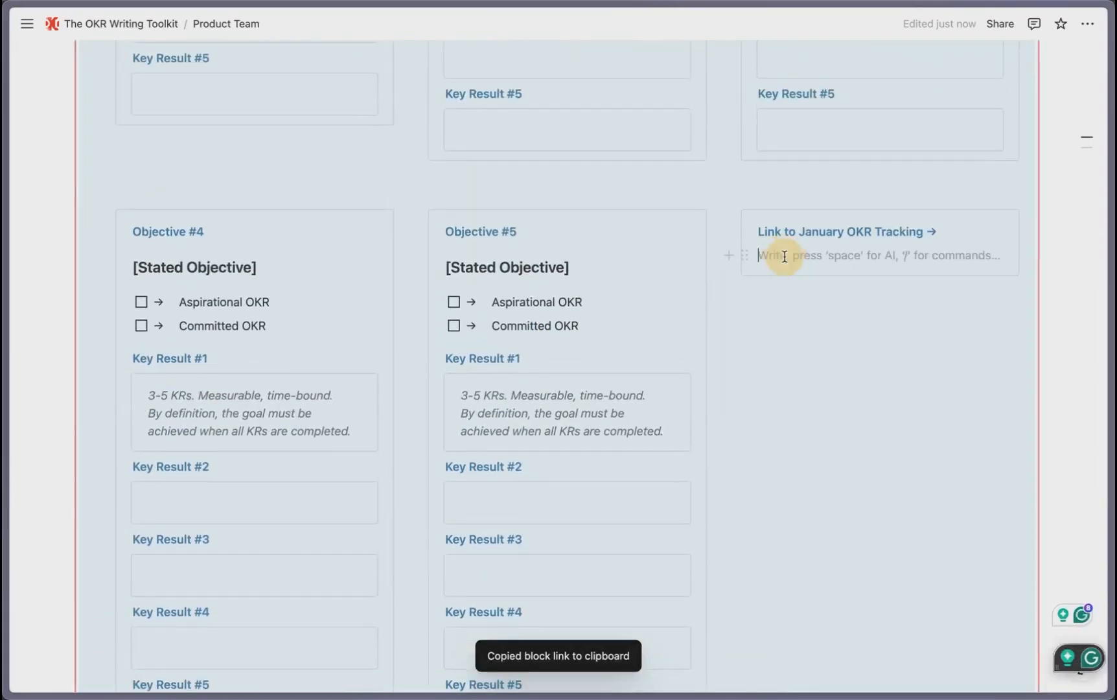
key(super+v)
click(805, 413)
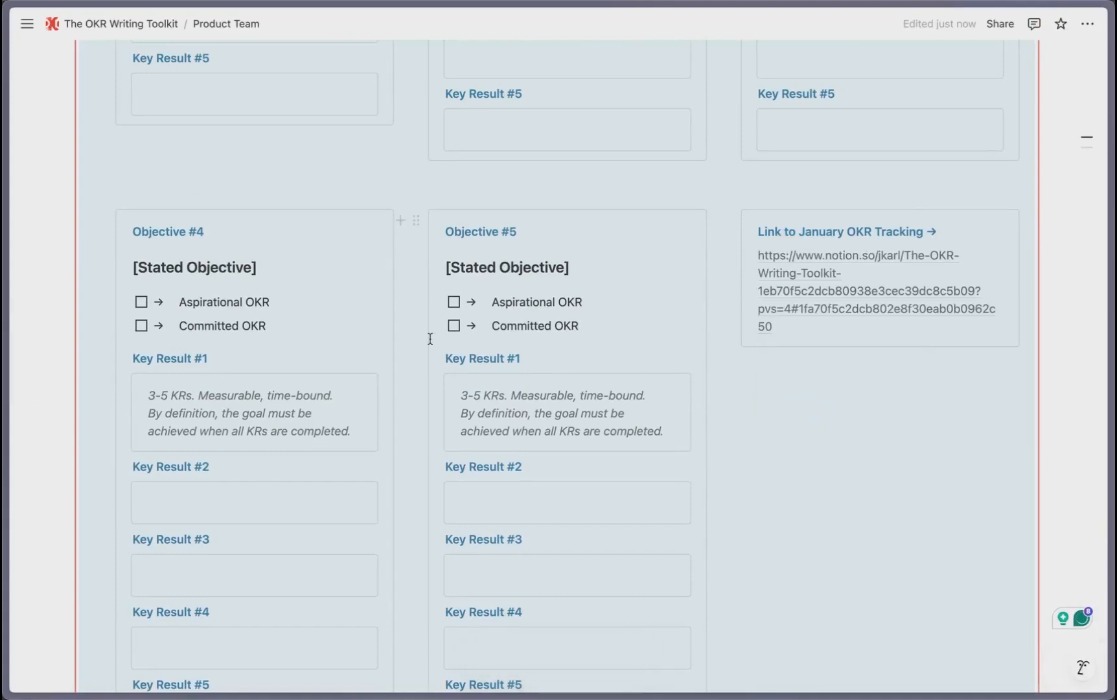
Step: Return to the toolkit page and examine the January tracking link in the OKR tree and the Product Team Q1 tracking templates
key(super+[)
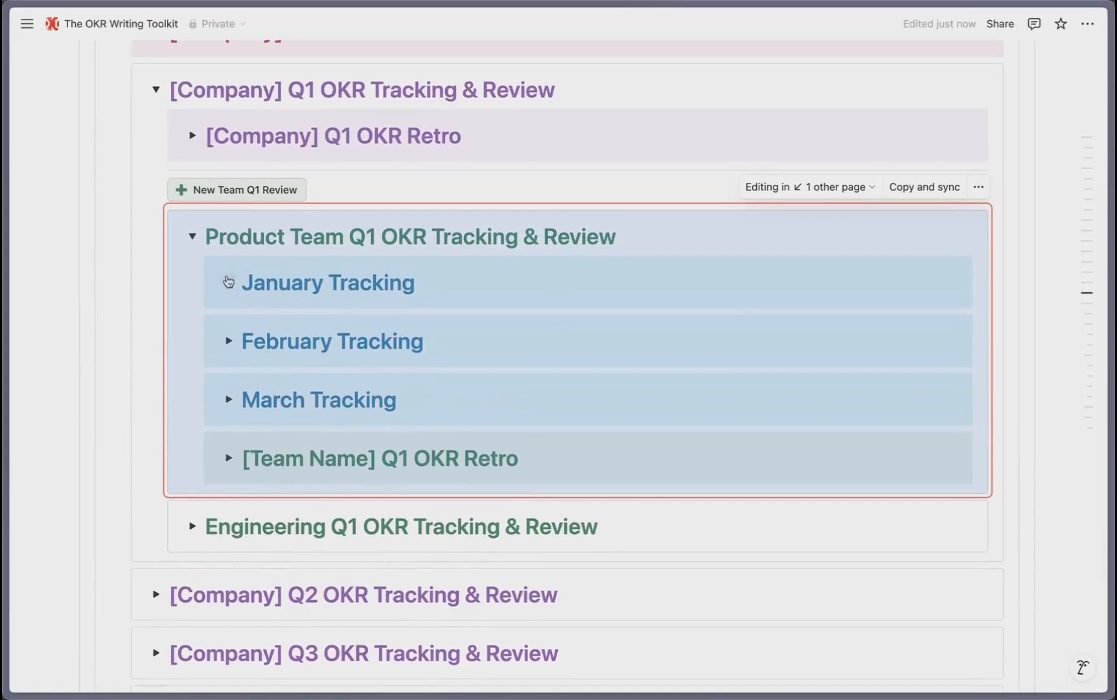
scroll(227, 279, up, 8)
scroll(227, 277, down, 3)
scroll(227, 275, down, 15)
scroll(227, 276, up, 6)
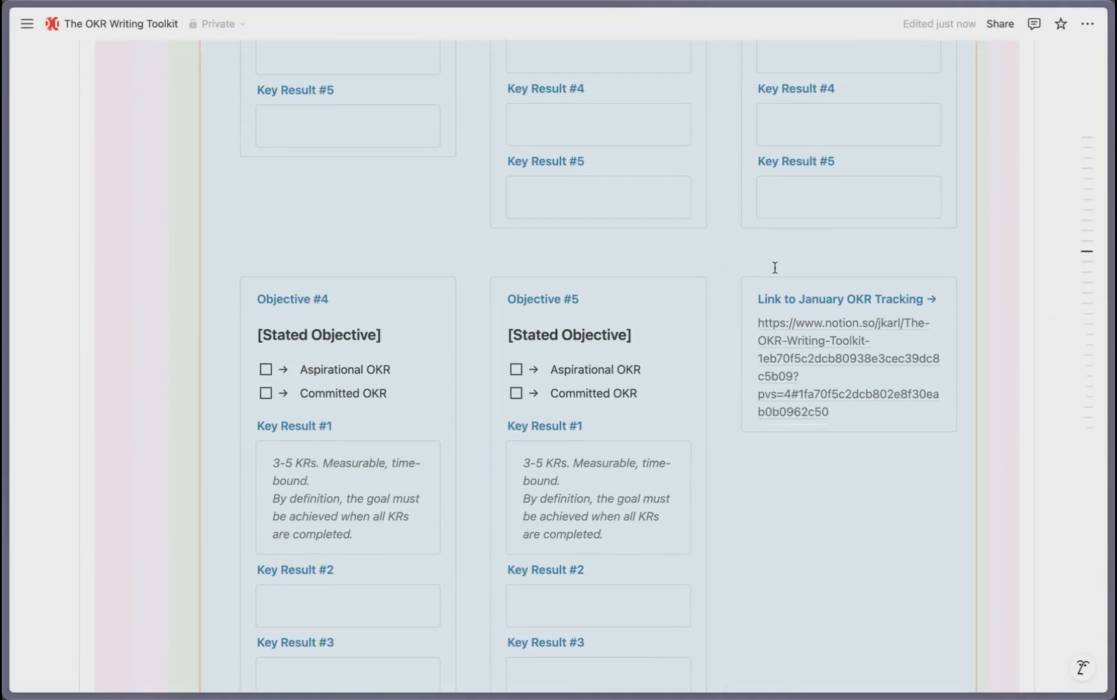
scroll(775, 267, up, 15)
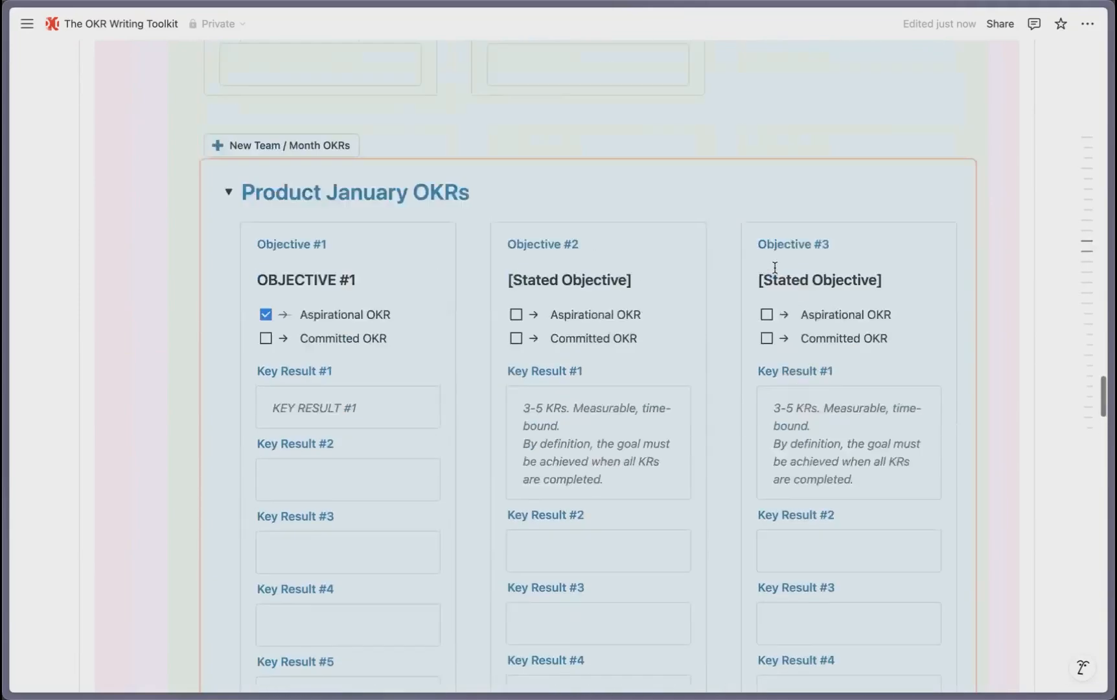
scroll(775, 267, up, 15)
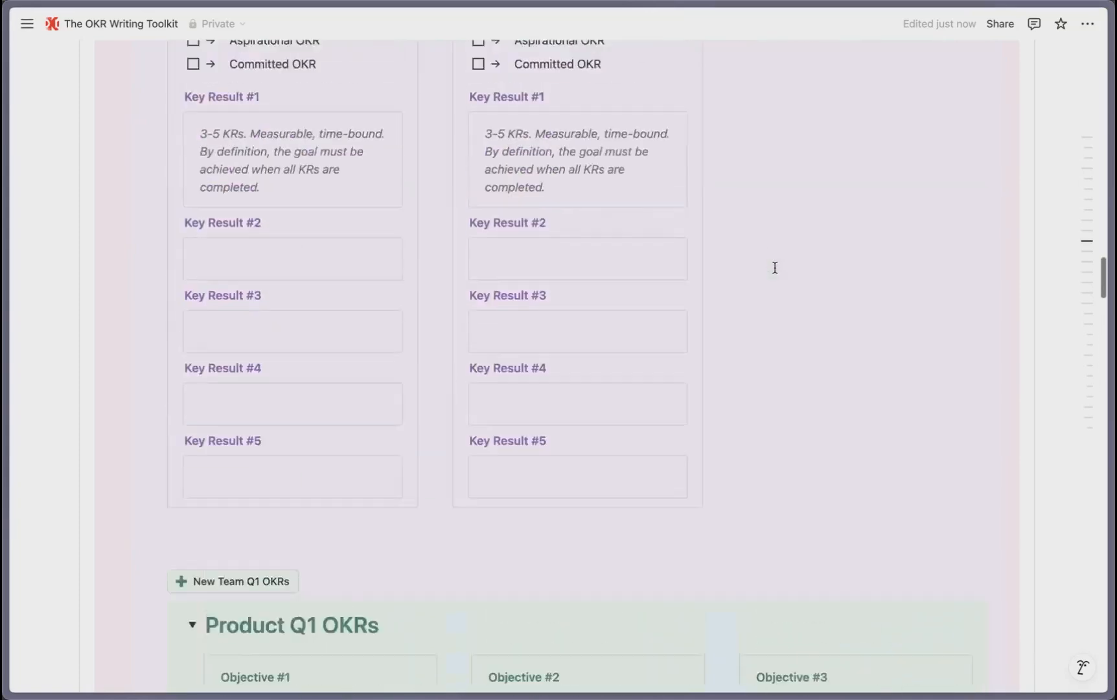
scroll(776, 273, down, 15)
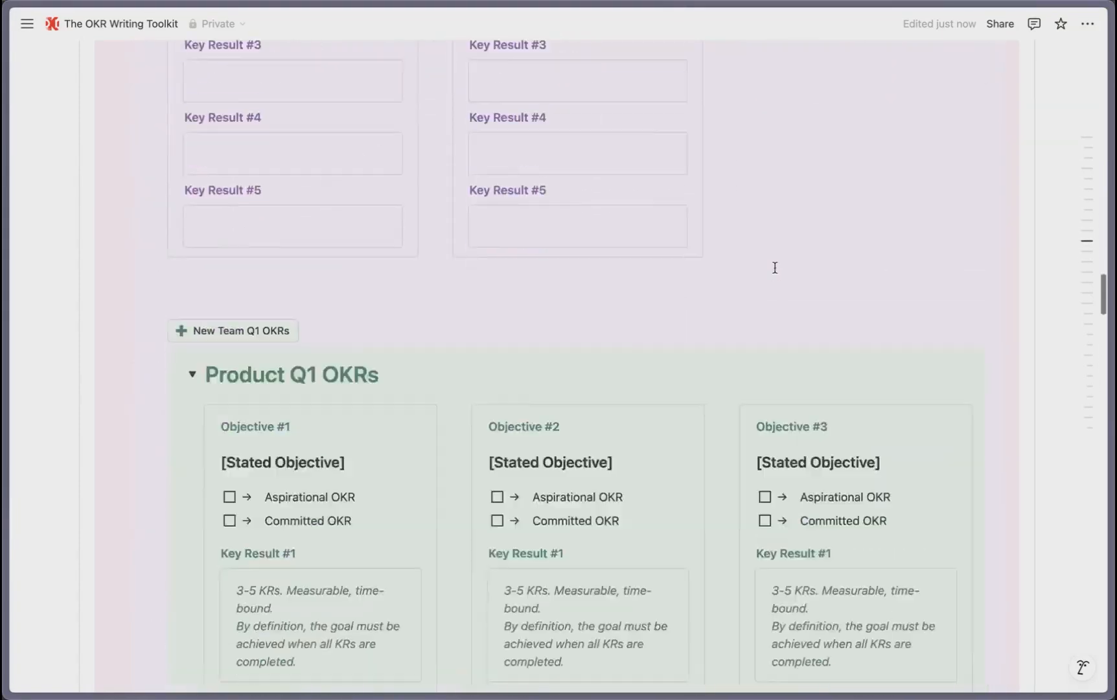
scroll(771, 277, down, 8)
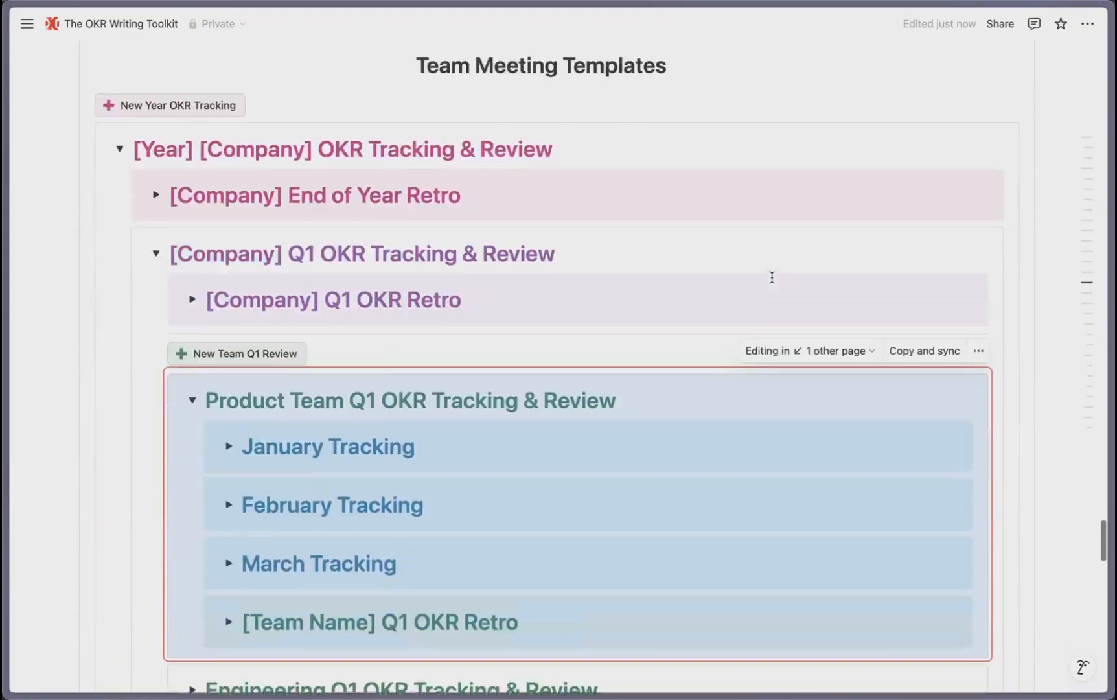
scroll(771, 277, up, 6)
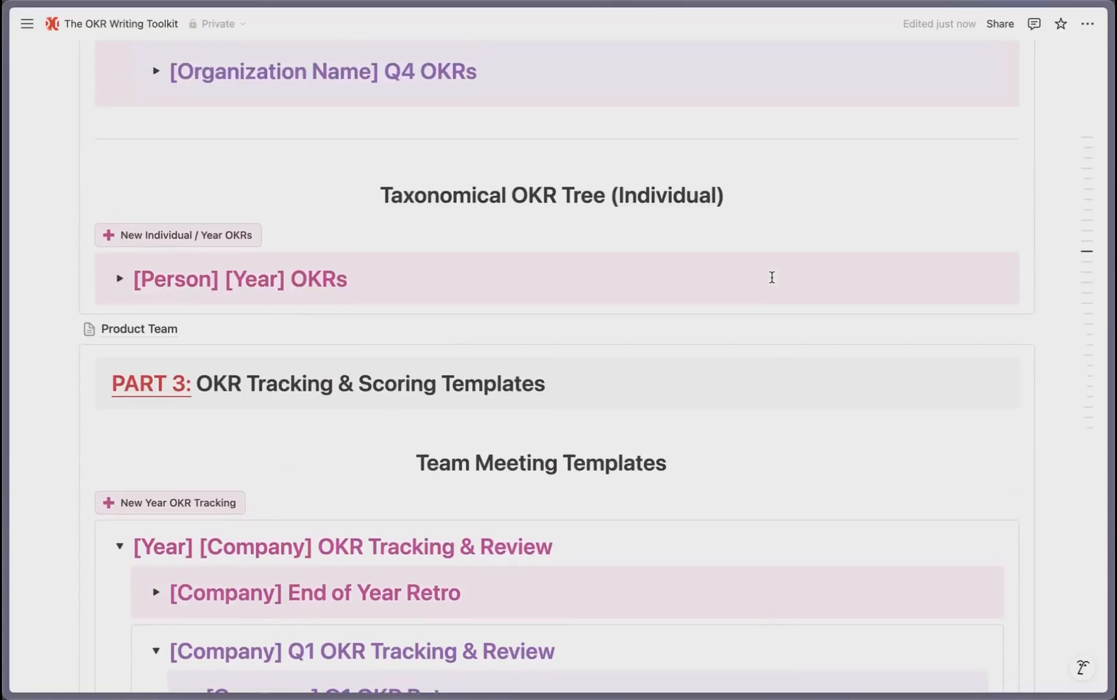
Step: Open the Product Team page, collapse Product January OKRs, and expand January Tracking
click(166, 331)
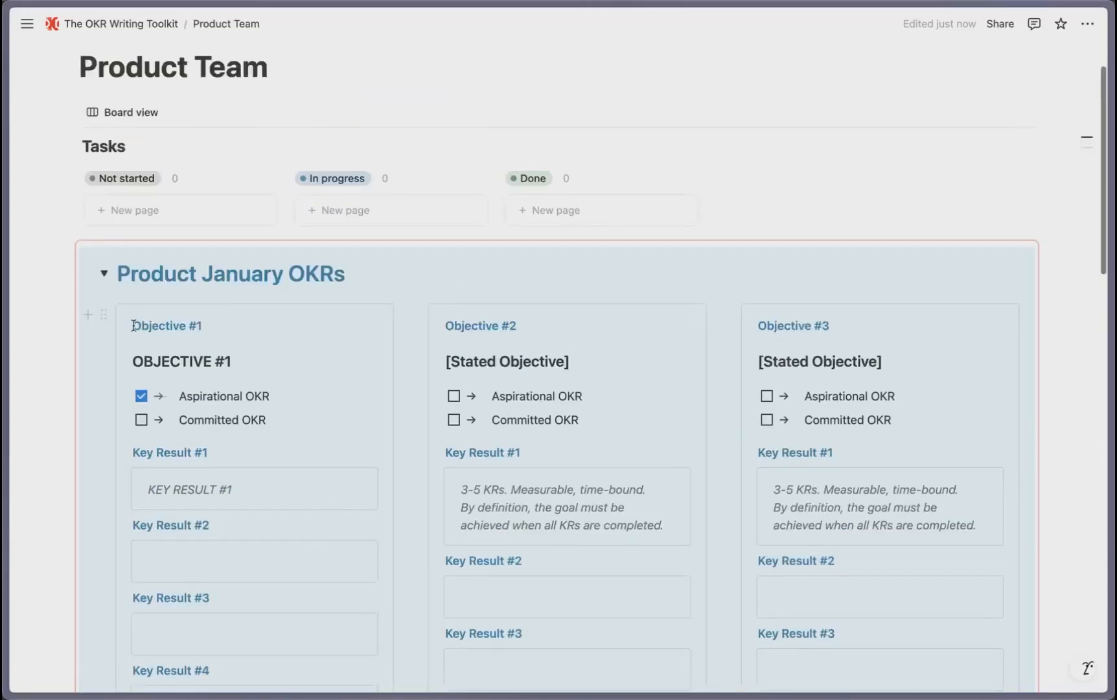
click(104, 274)
scroll(121, 345, down, 3)
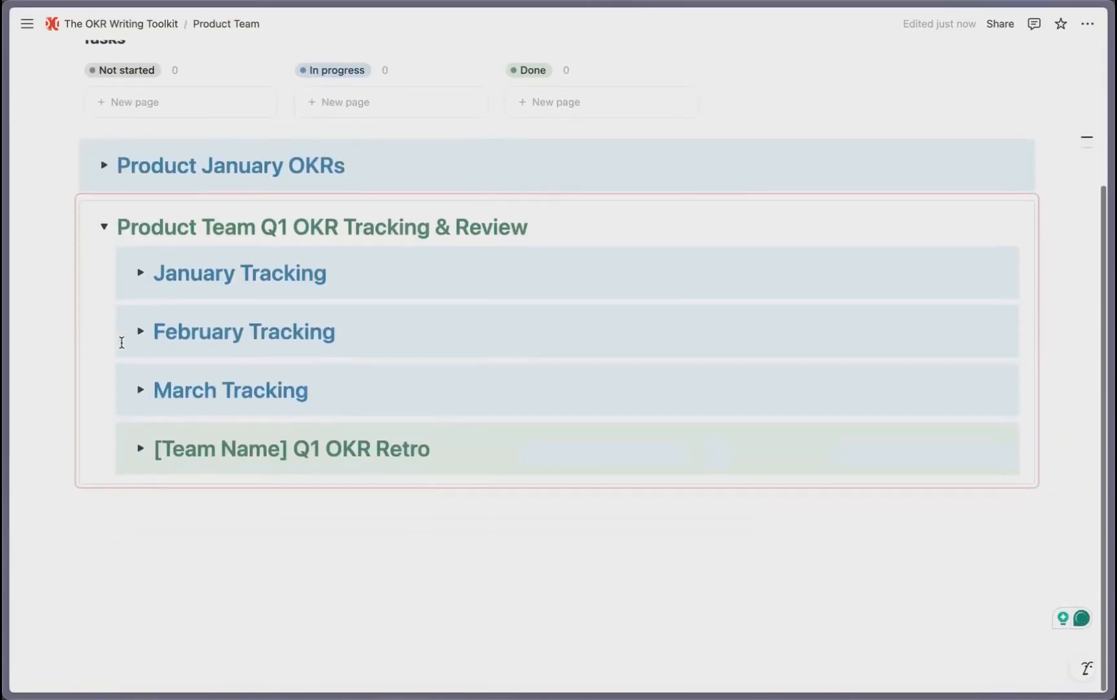
click(140, 273)
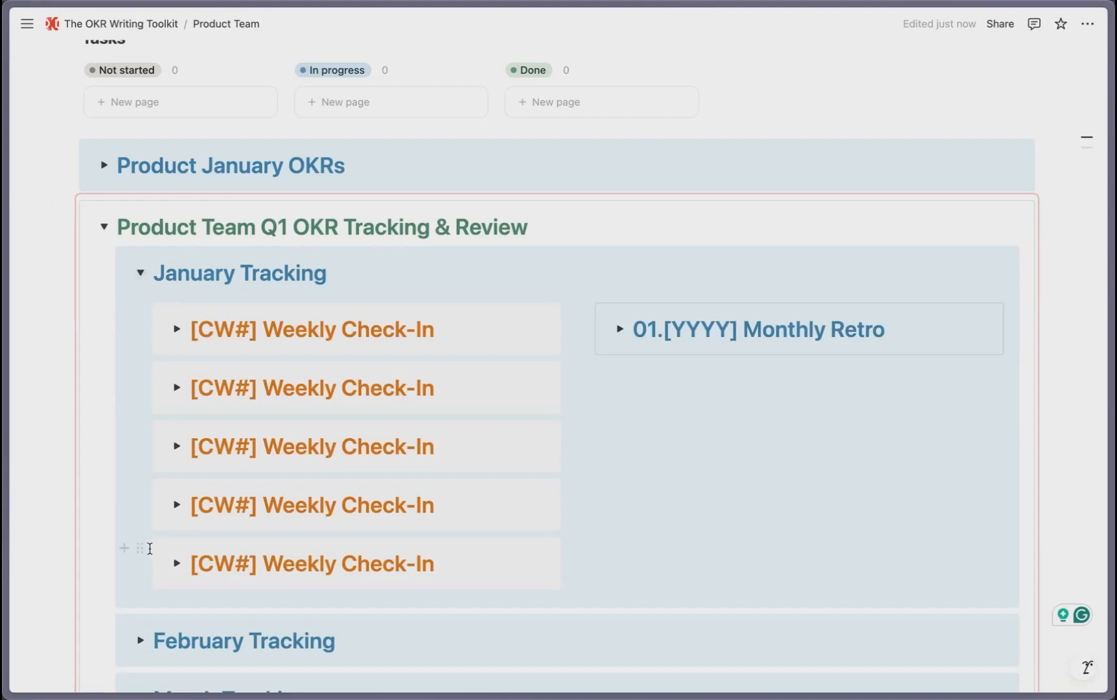
Step: Delete the fifth [CW#] Weekly Check-In from January Tracking and undo the deletion
click(140, 549)
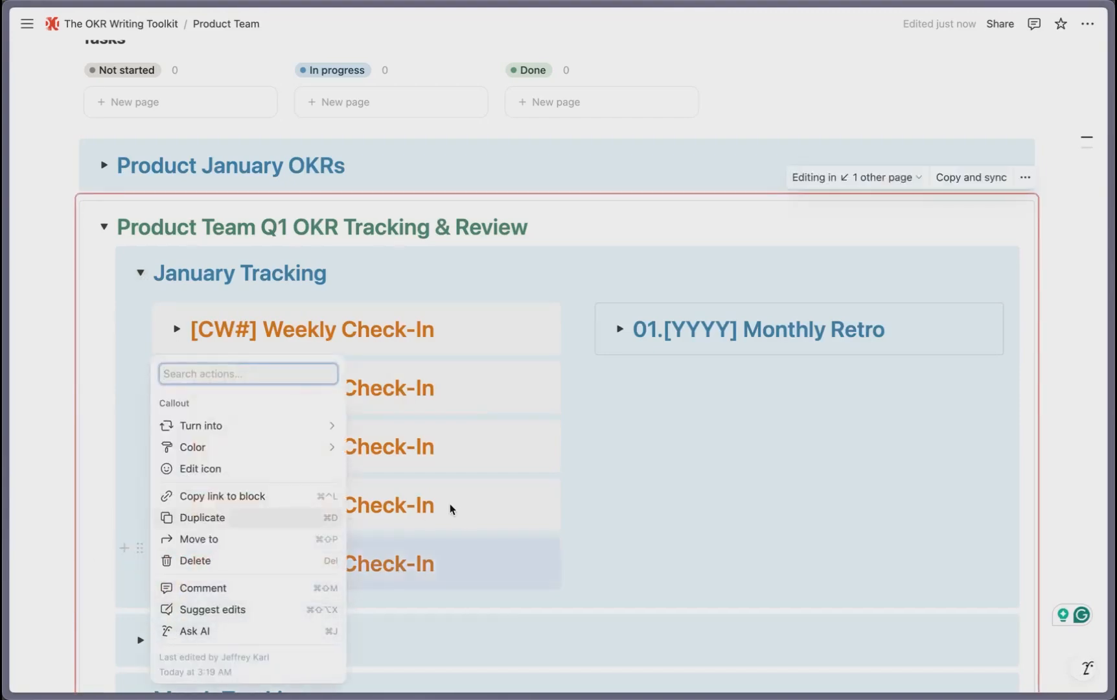
key(Delete)
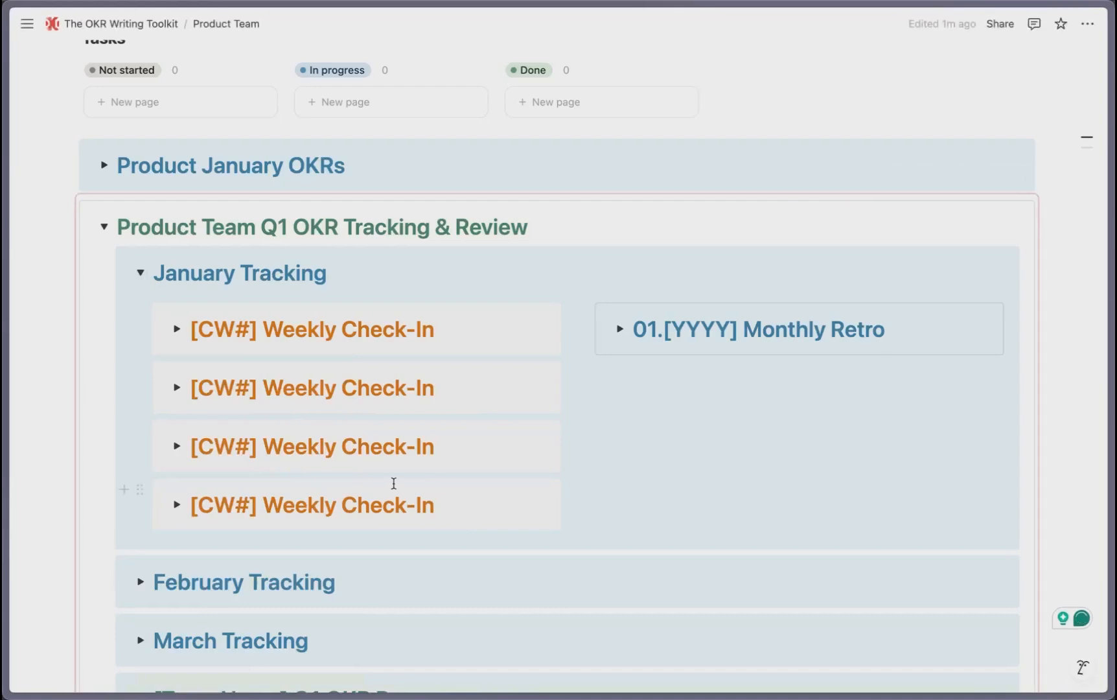
key(ctrl+z)
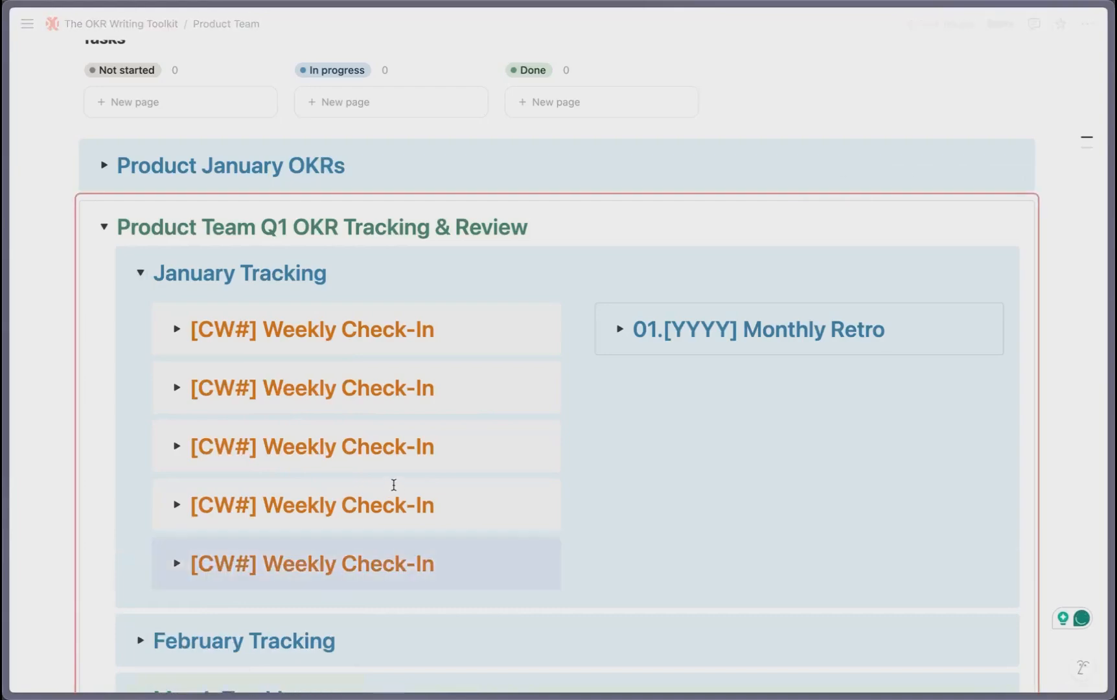
Step: Expand the first [CW#] Weekly Check-In in January Tracking and check the author credit for the meeting templates on the toolkit page
click(174, 334)
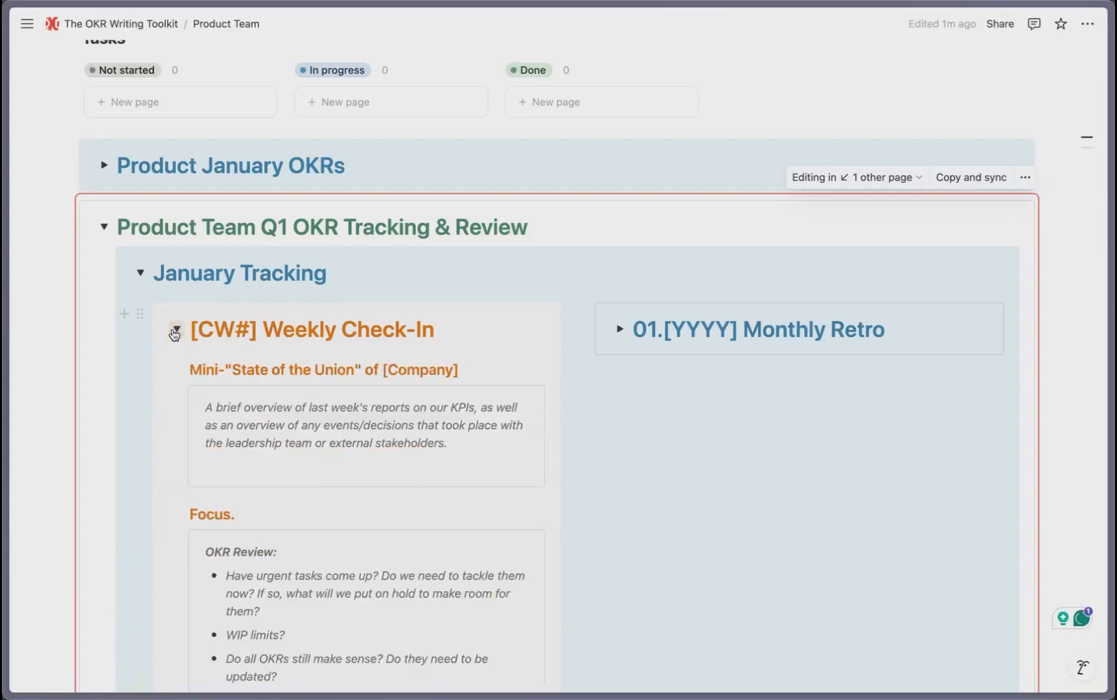
scroll(173, 333, down, 3)
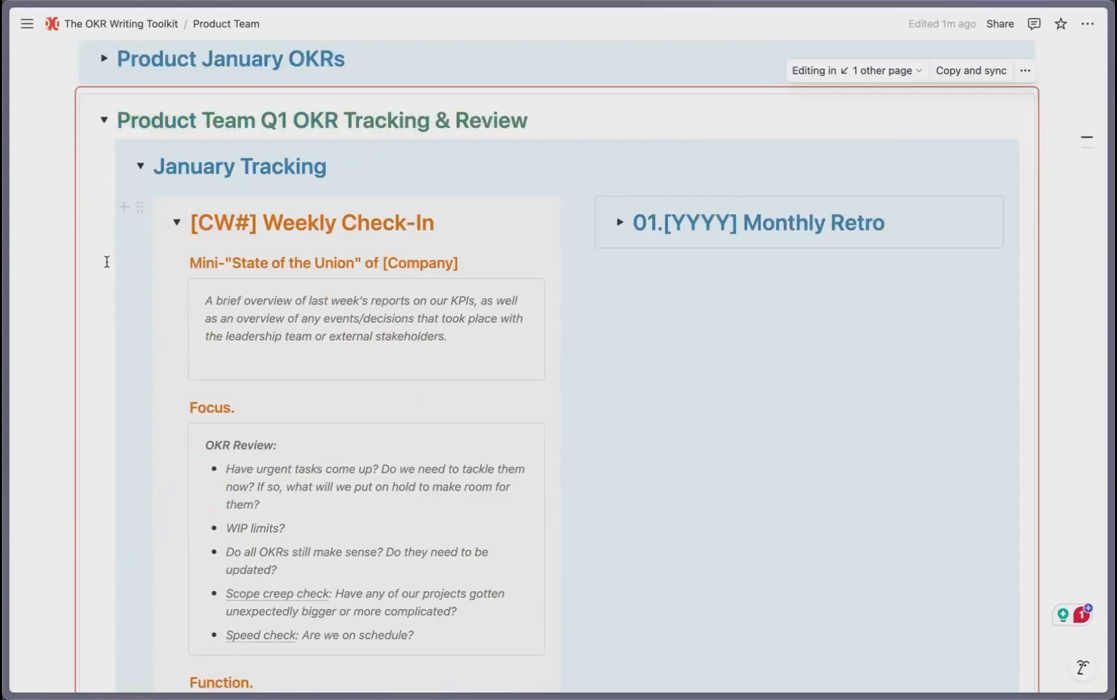
scroll(93, 159, left, 3)
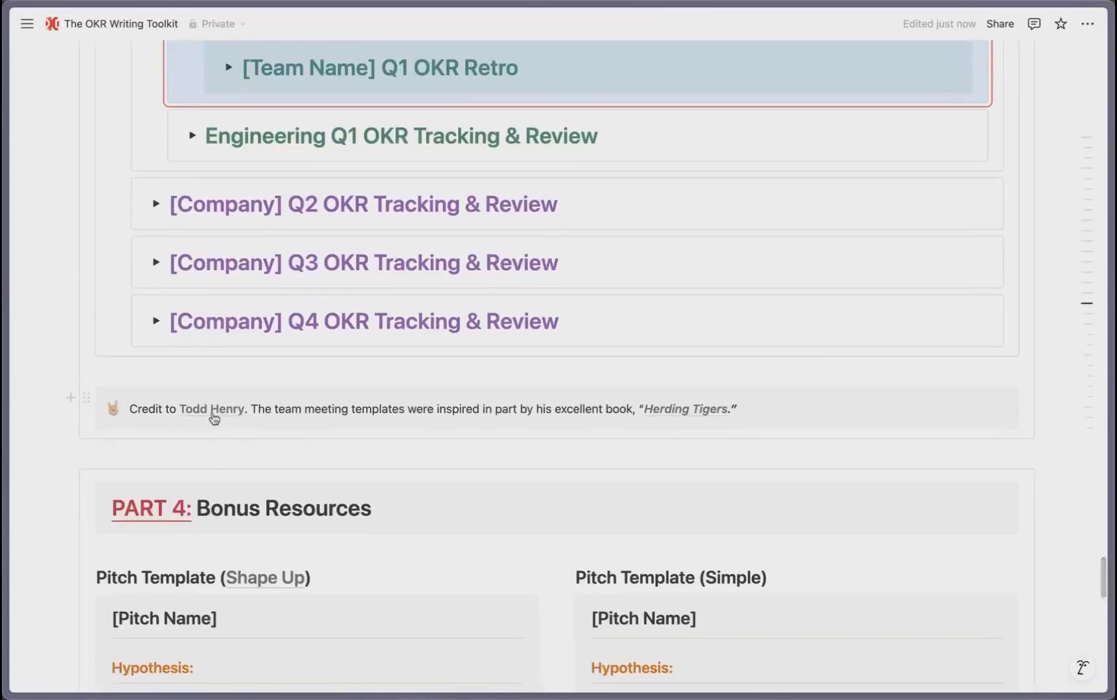
mouse_move(213, 418)
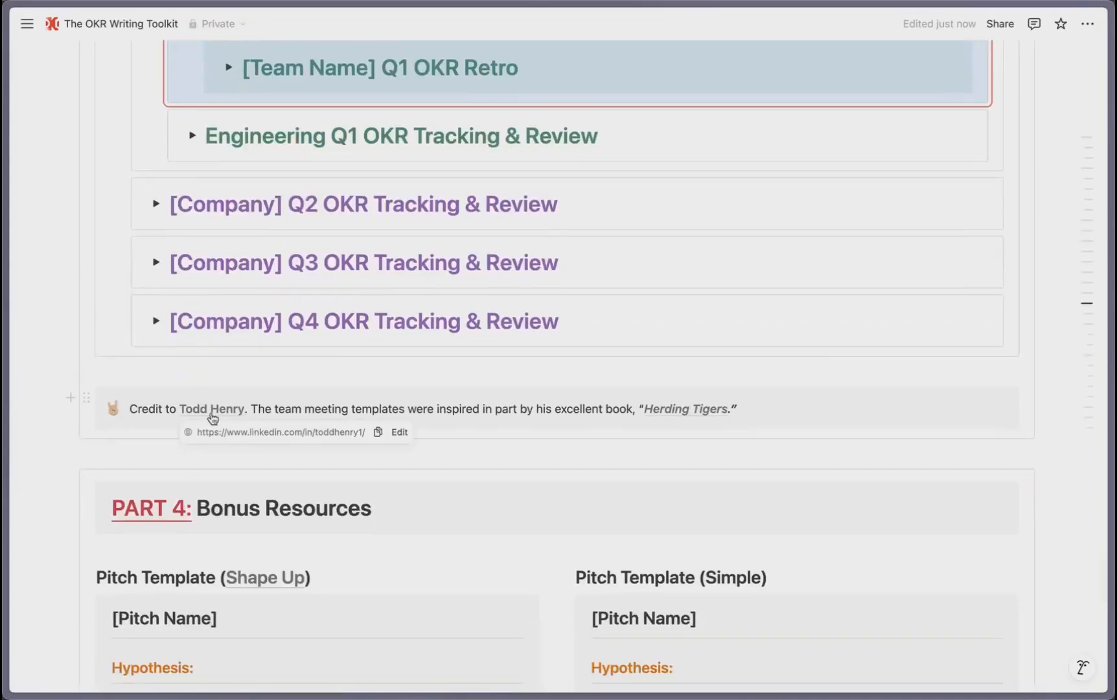
scroll(227, 471, right, 3)
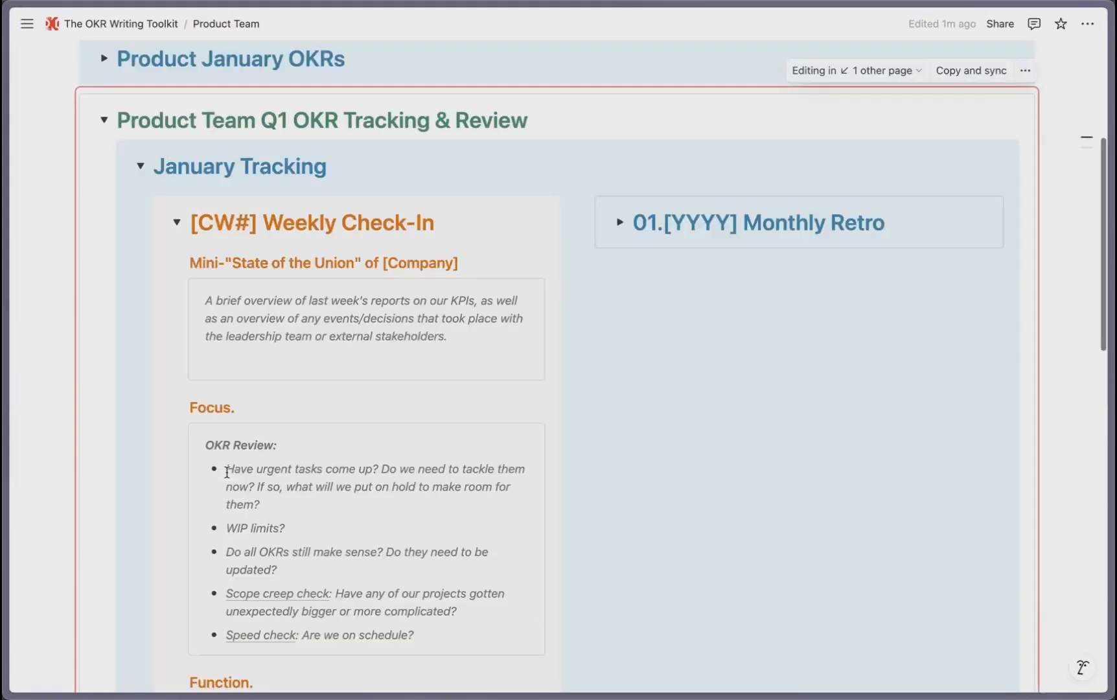
Step: Read through the Focus, Function and Fire sections of the first [CW#] Weekly Check-In
scroll(227, 471, down, 2)
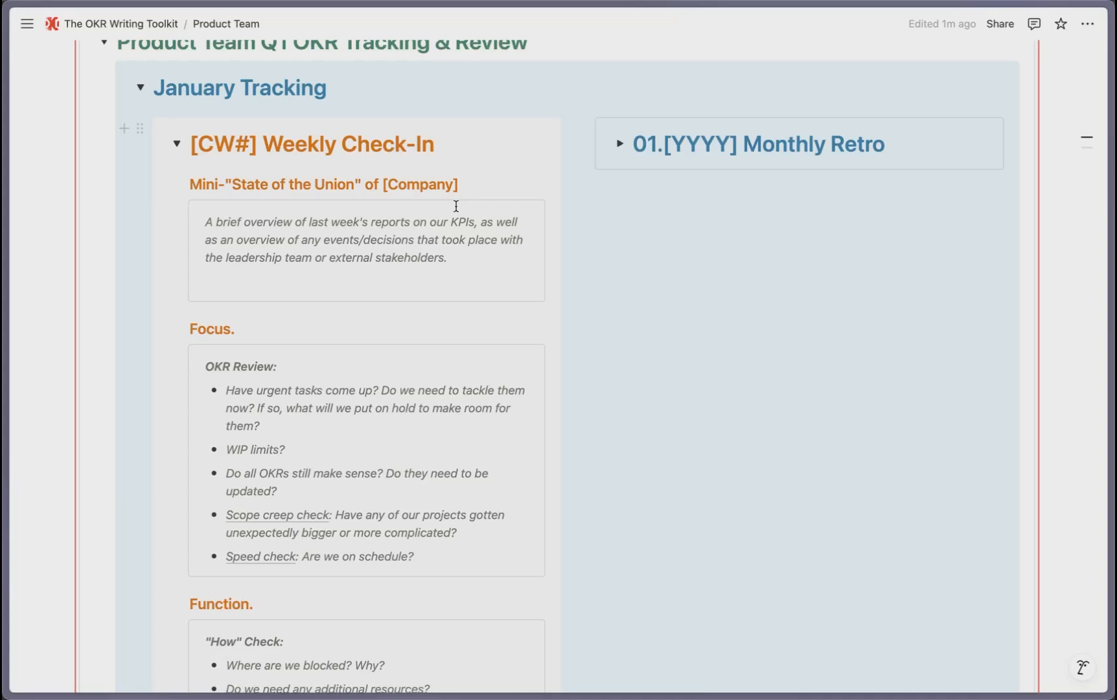
scroll(448, 302, down, 1)
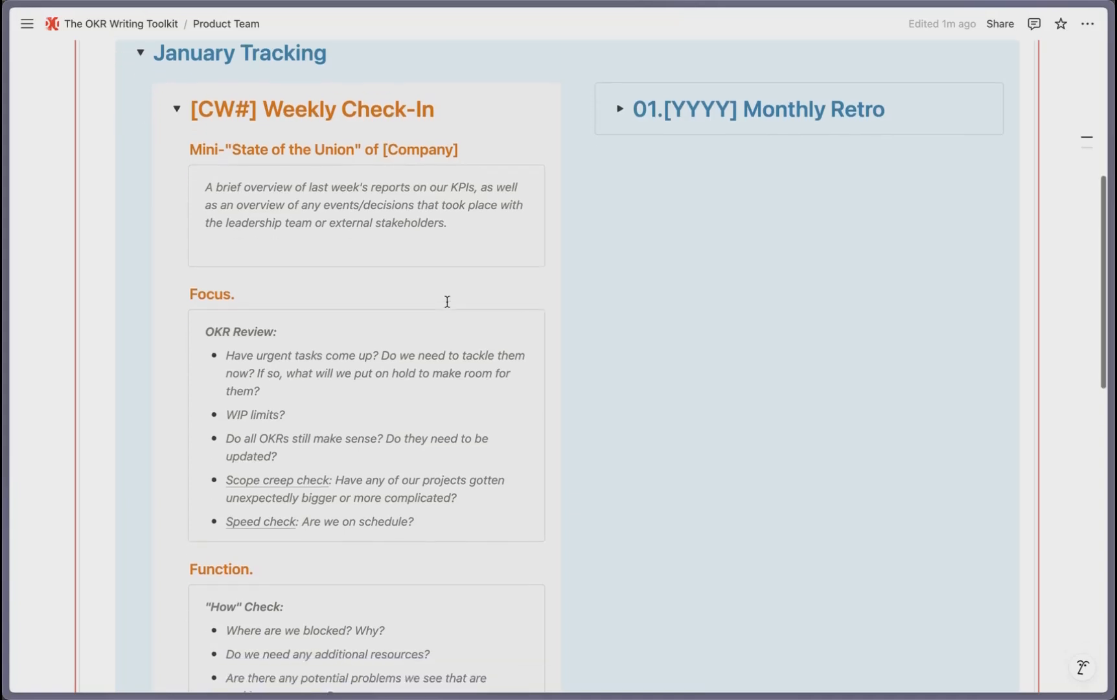
scroll(447, 302, down, 5)
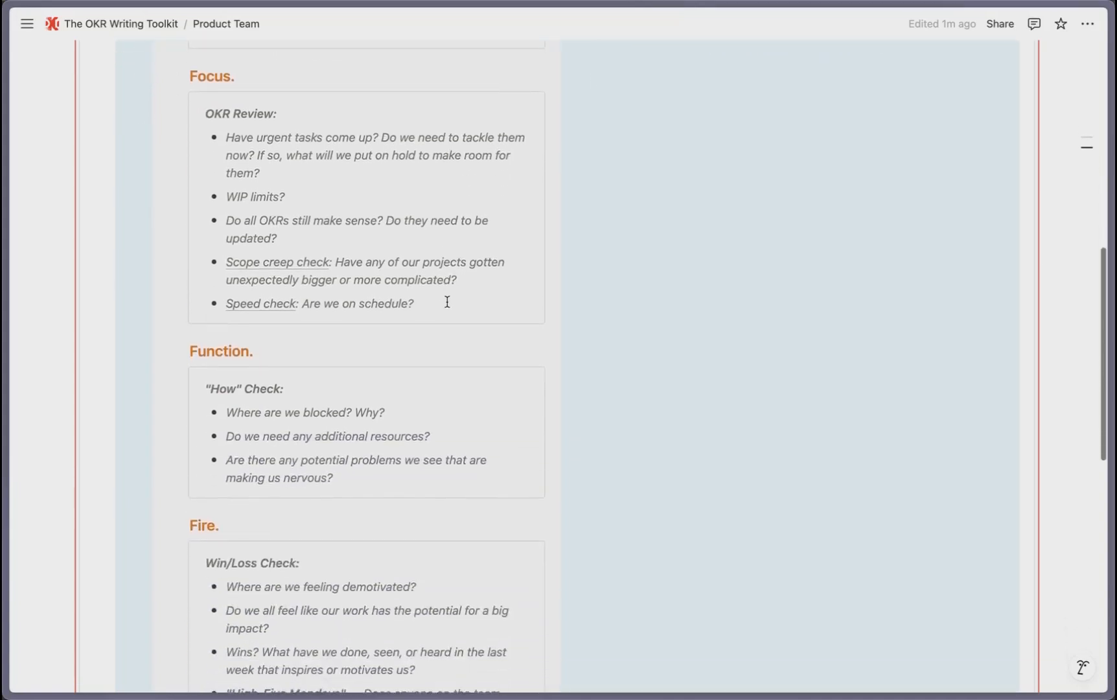
scroll(447, 301, up, 1)
scroll(447, 302, down, 3)
scroll(447, 302, up, 4)
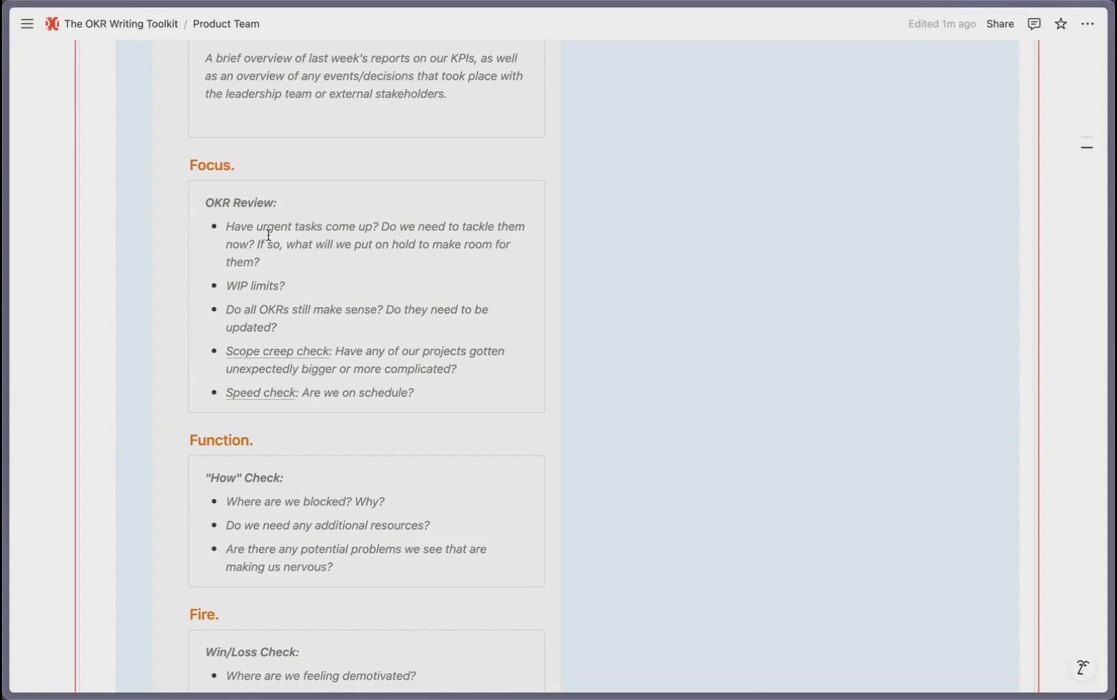
Step: Review the OKR Review, "How" Check and Win/Loss Check questions in the first [CW#] Weekly Check-In
scroll(268, 234, down, 1)
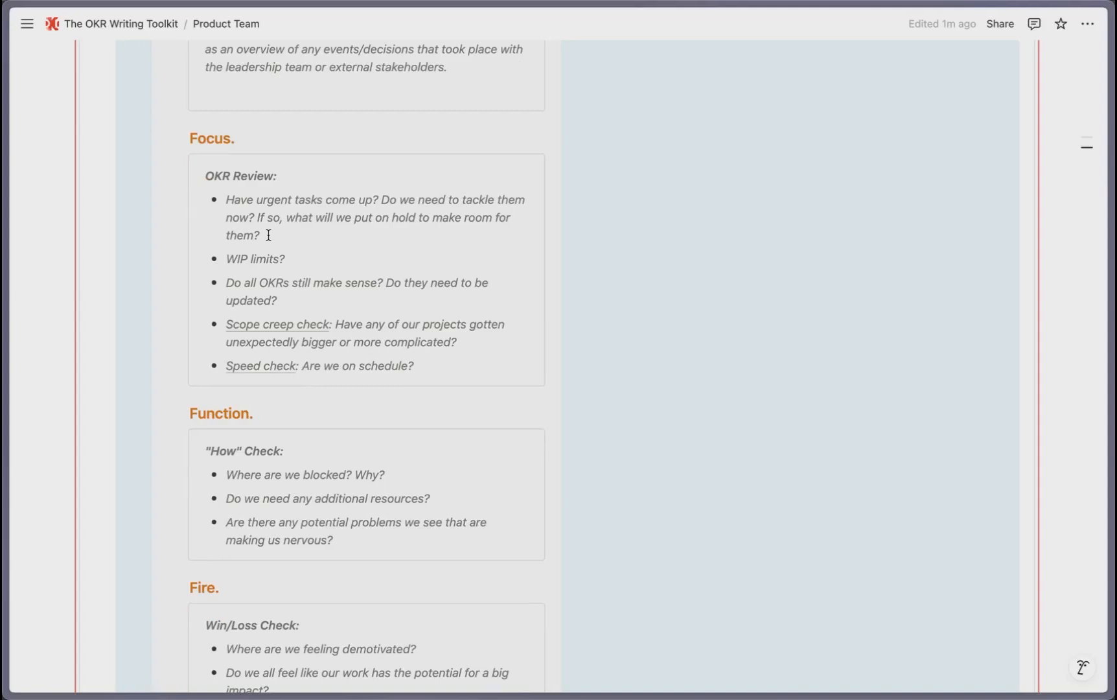
scroll(268, 235, down, 5)
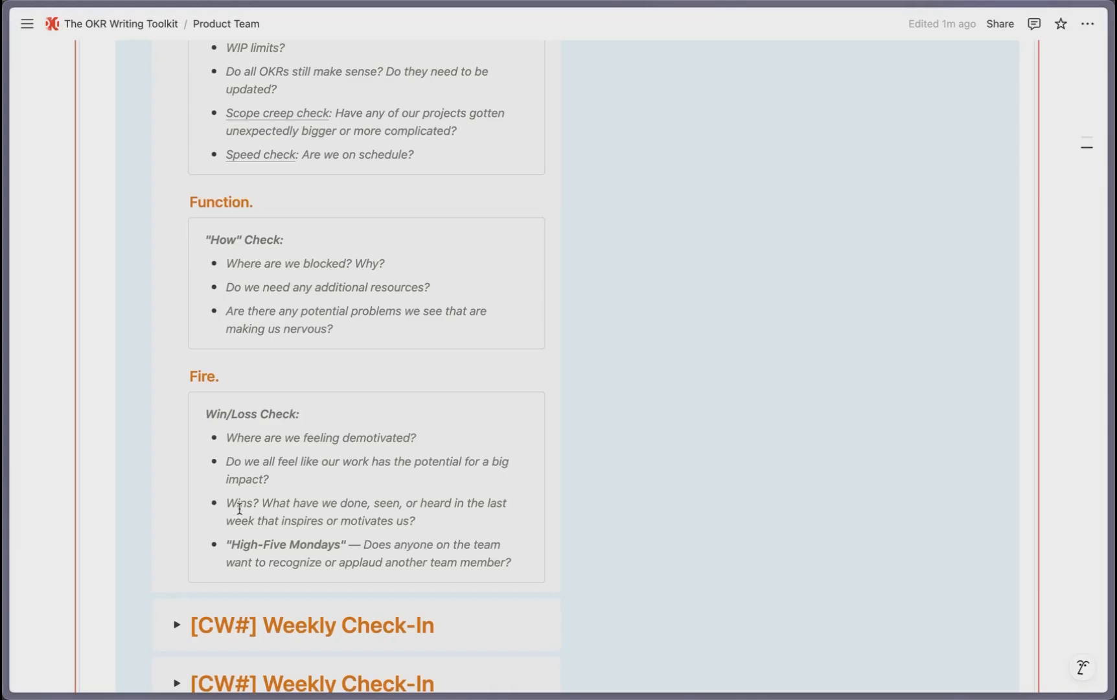
scroll(512, 495, up, 5)
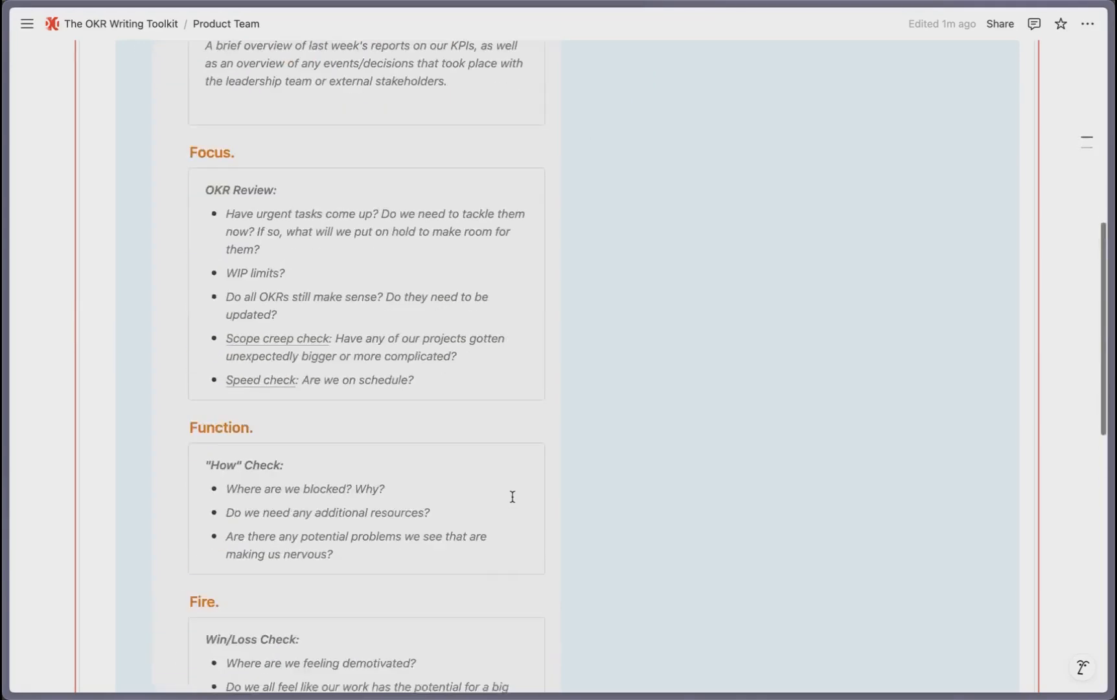
scroll(416, 569, down, 4)
scroll(305, 646, down, 1)
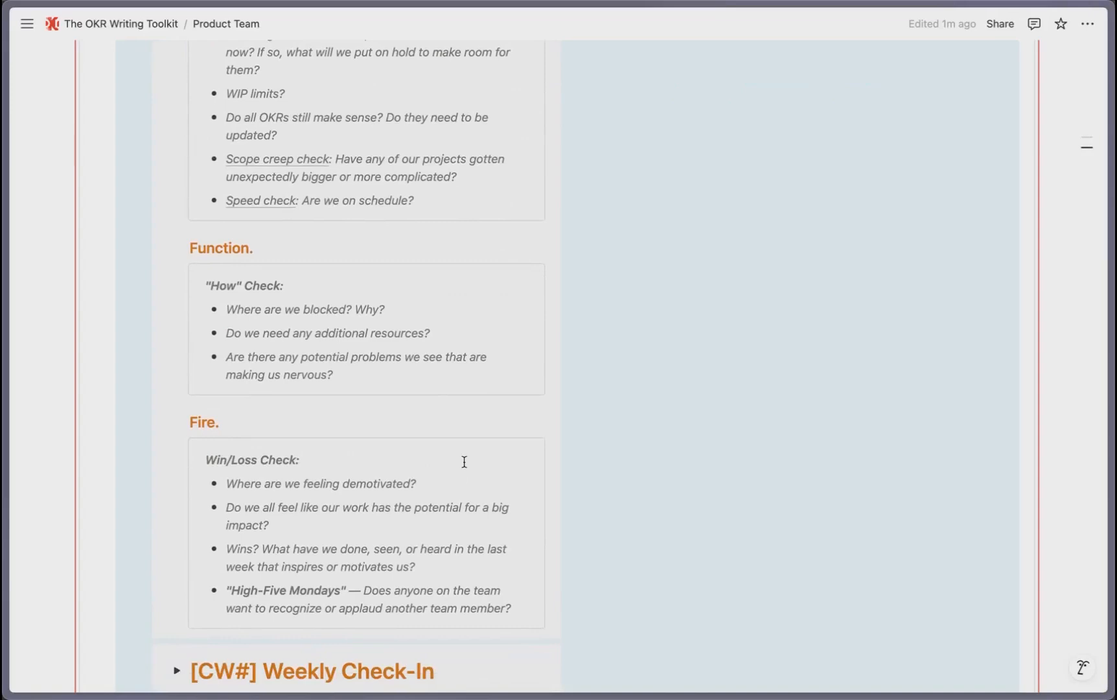
scroll(464, 462, up, 9)
Step: Expand 01.[YYYY] Monthly Retro in January Tracking and review its company, team and OKR scoring sections
click(618, 244)
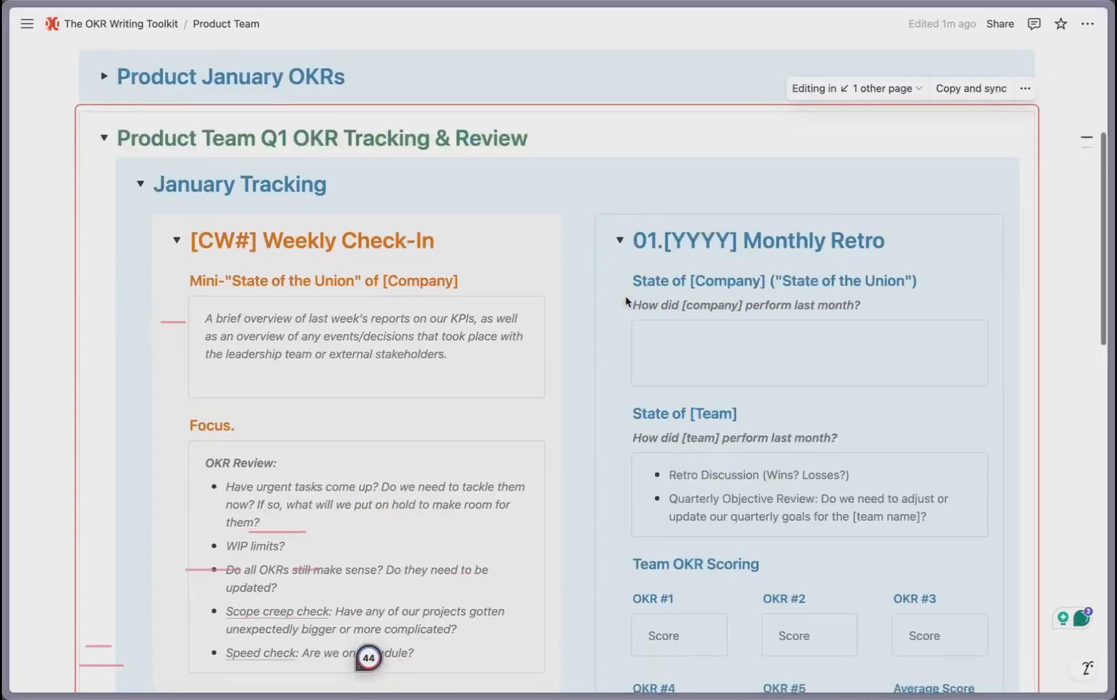
scroll(625, 296, down, 3)
scroll(625, 296, up, 1)
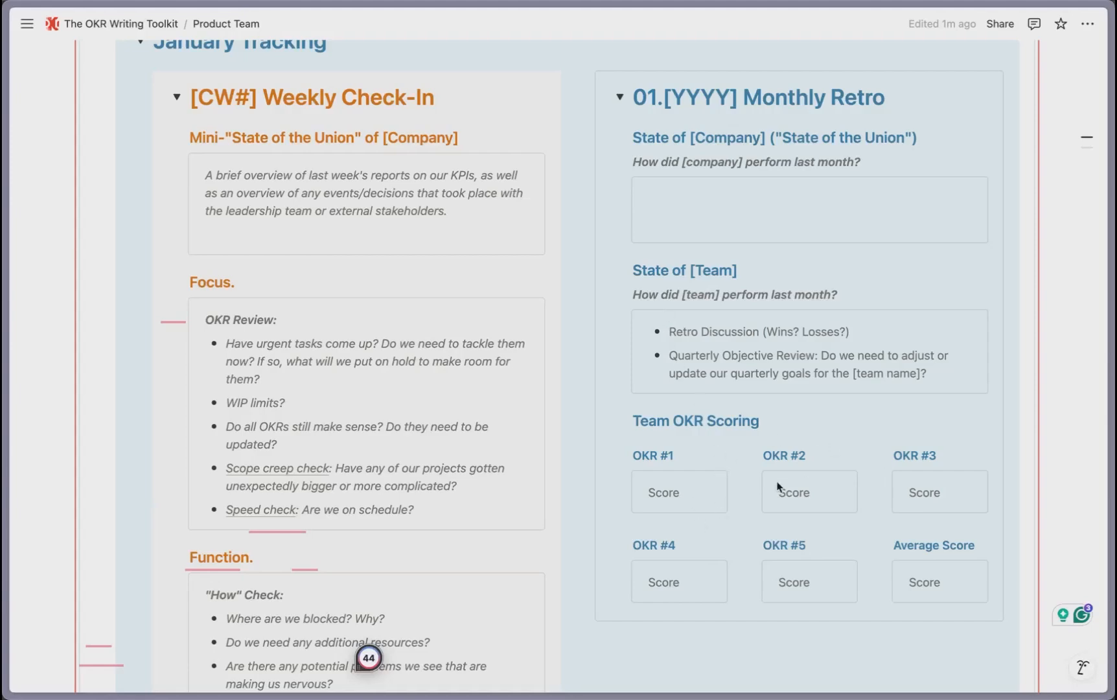
scroll(778, 486, down, 7)
scroll(777, 486, up, 2)
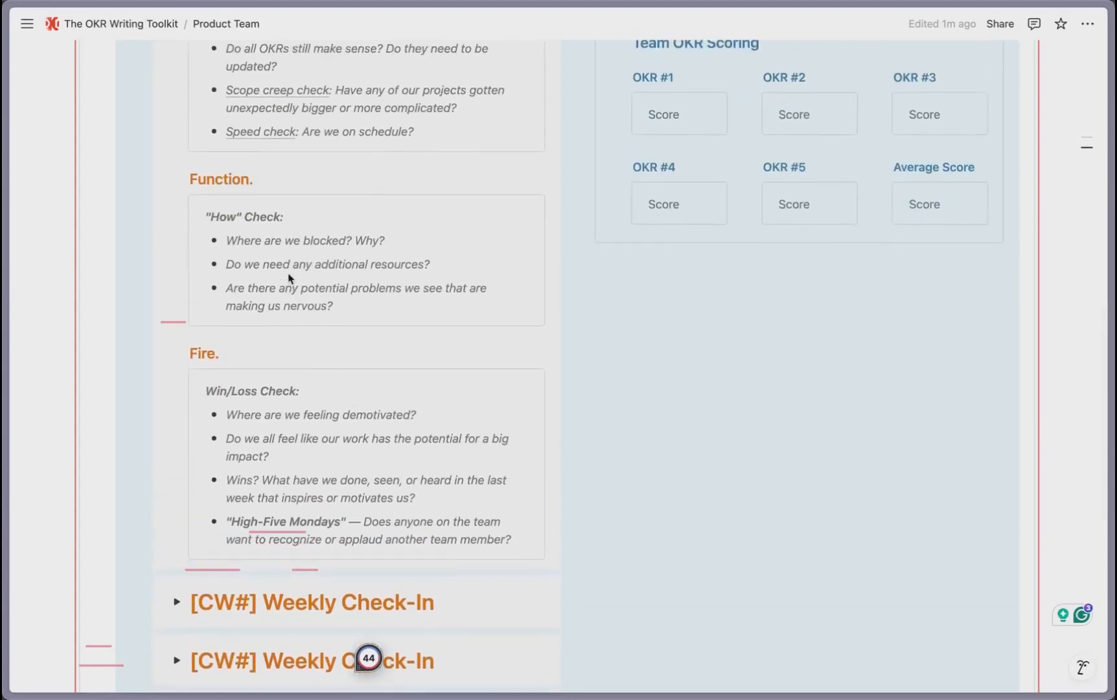
scroll(476, 219, up, 7)
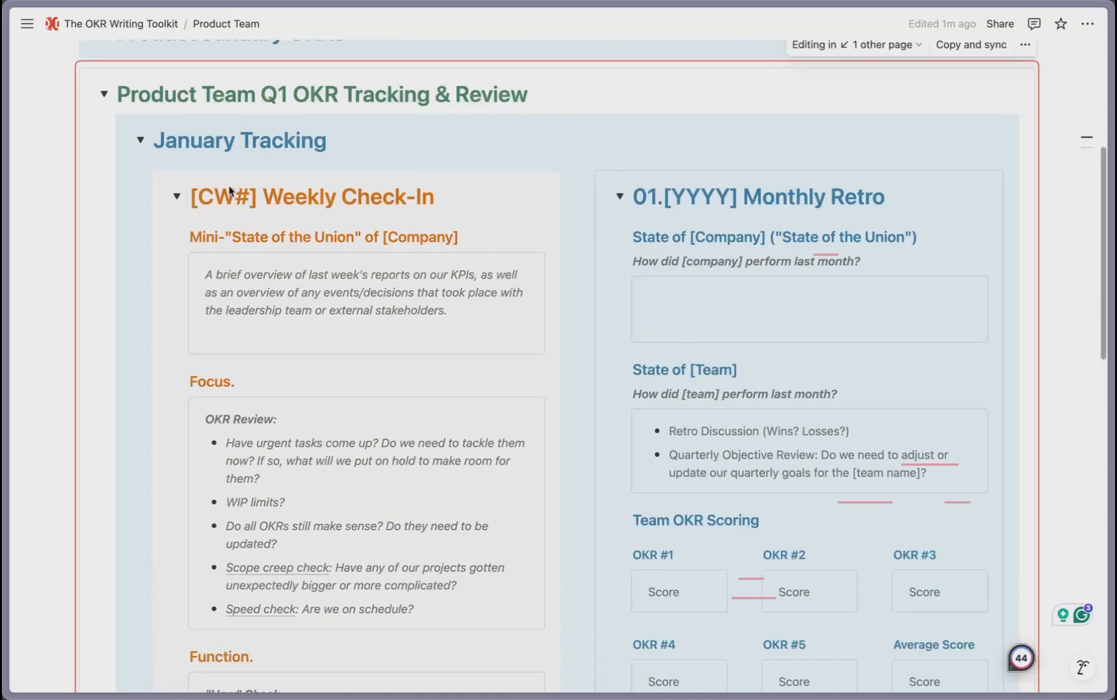
Step: Collapse the first [CW#] Weekly Check-In in January Tracking and copy the link to its block
click(139, 140)
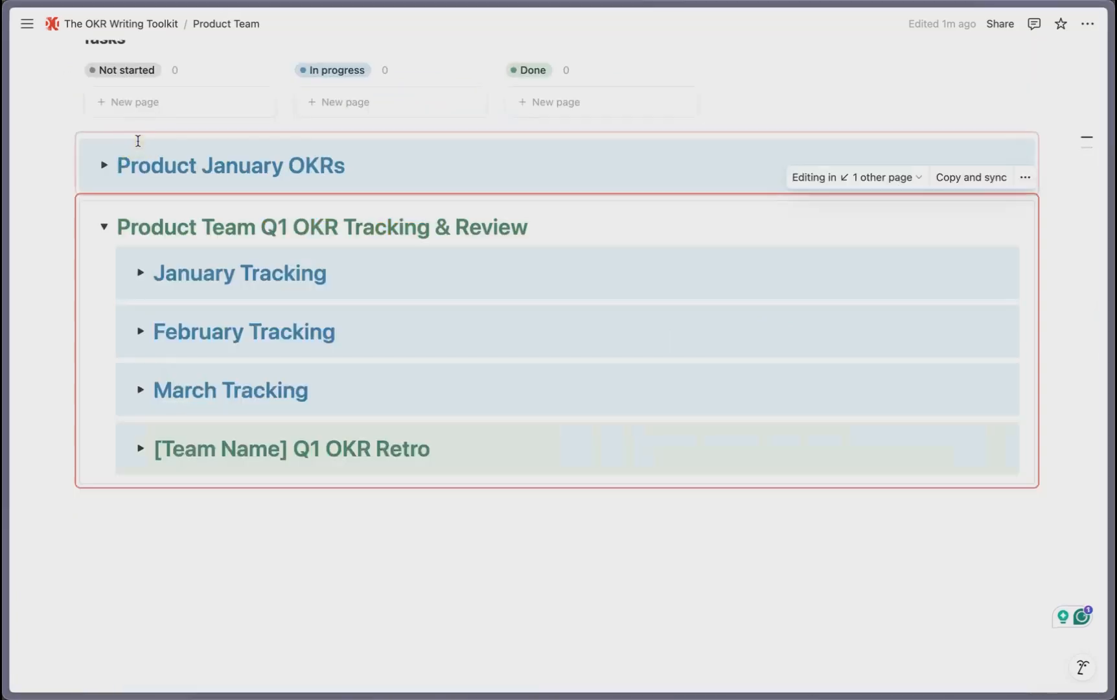
click(140, 272)
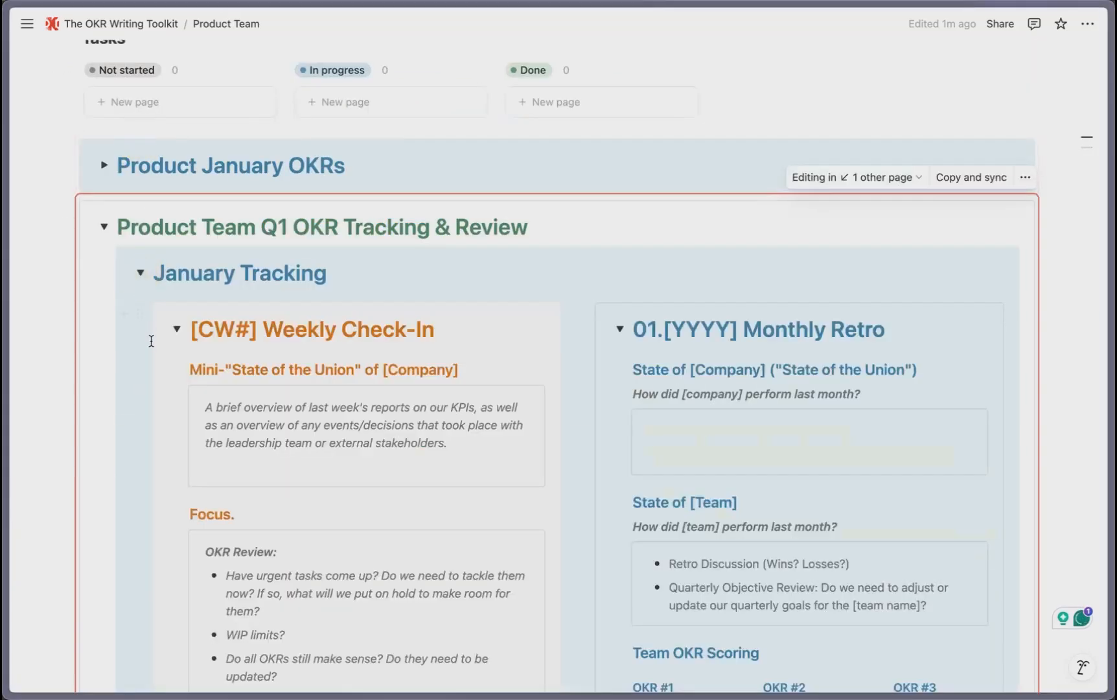
click(175, 324)
click(139, 307)
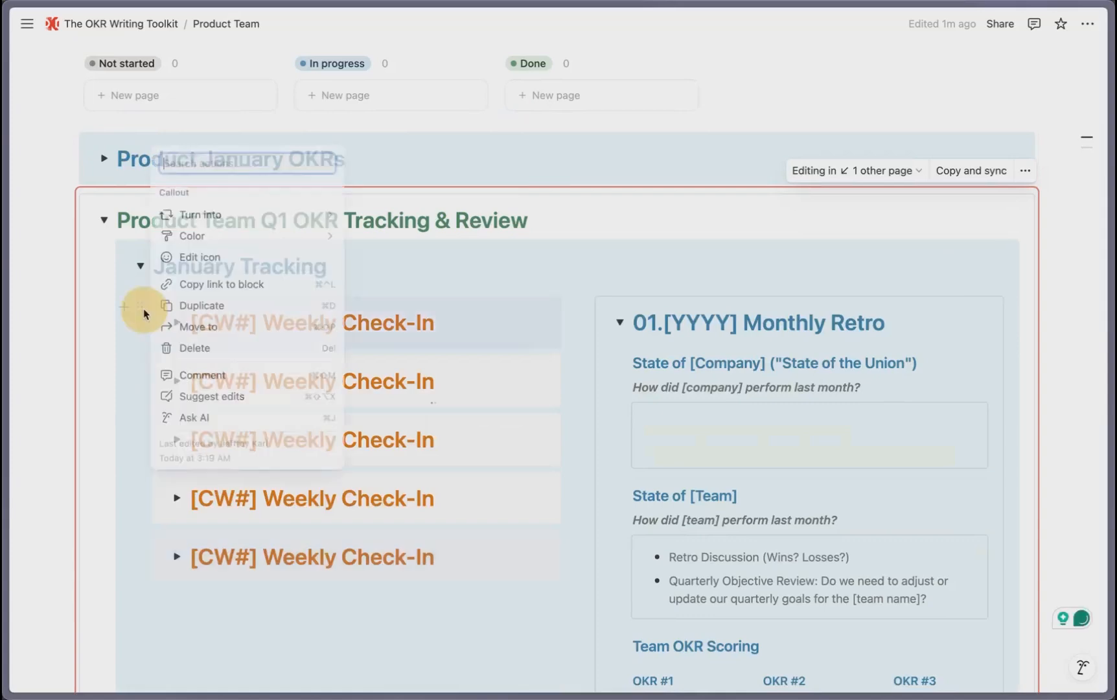
click(230, 283)
Step: Add a subpage titled "Week 1" below the Q1 OKR Tracking & Review block on the Product Team page
scroll(257, 494, down, 8)
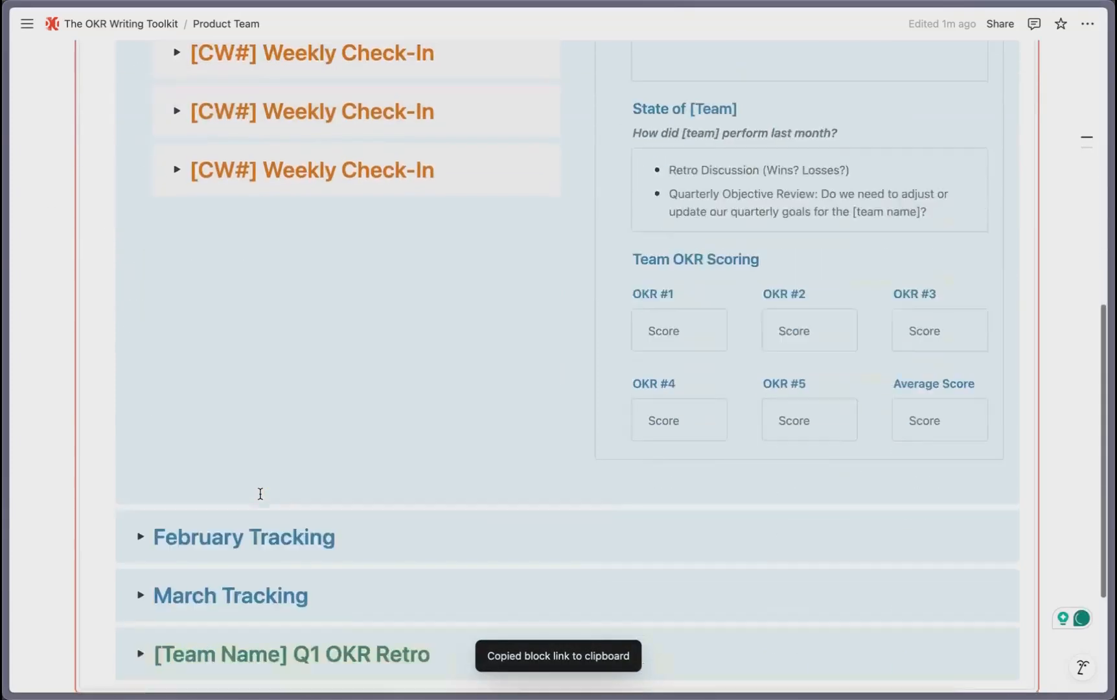
click(217, 616)
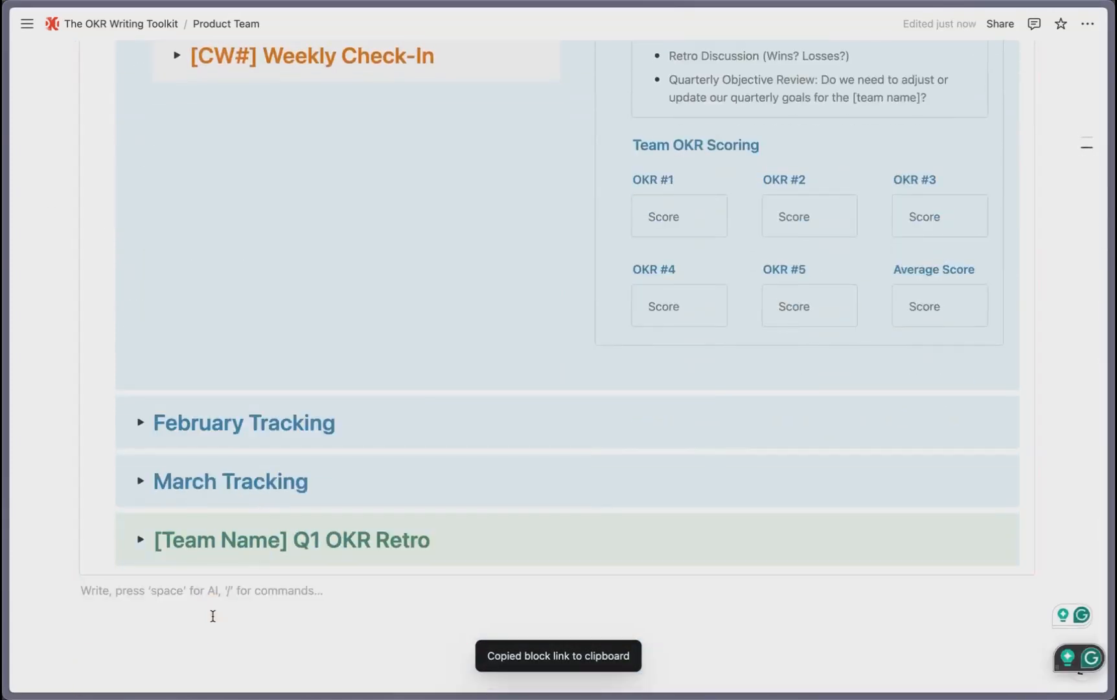
text(/pa)
key(Return)
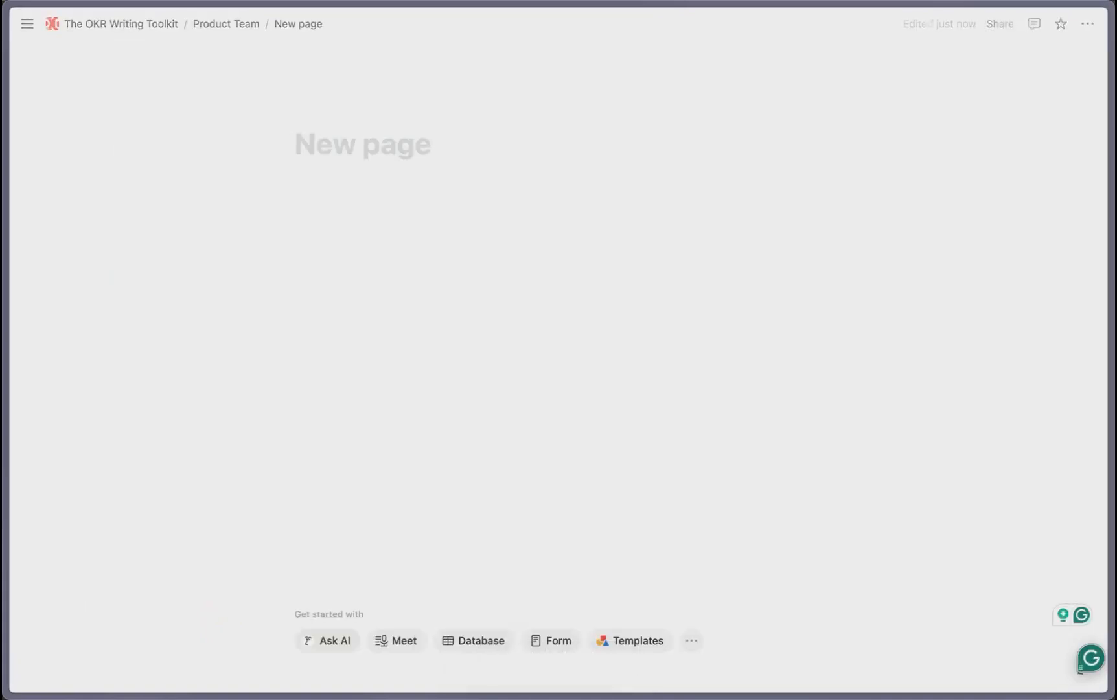
text(Week 1)
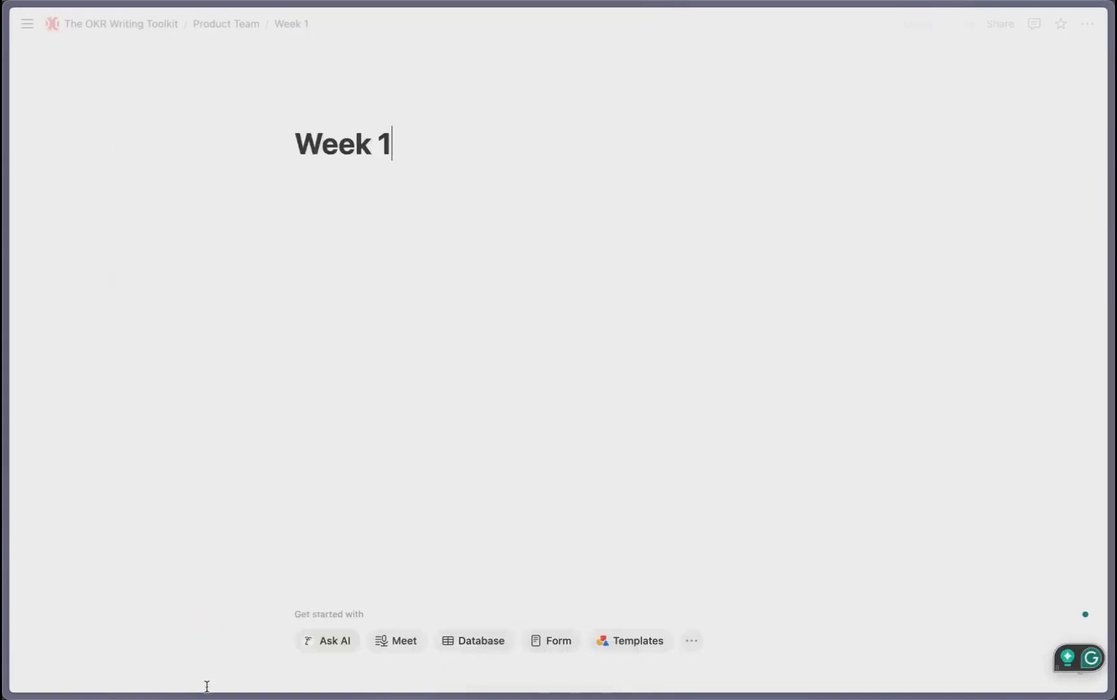
Step: Insert the copied Weekly Check-In as a synced block on the Week 1 page, expand it, and return to Product Team
click(376, 212)
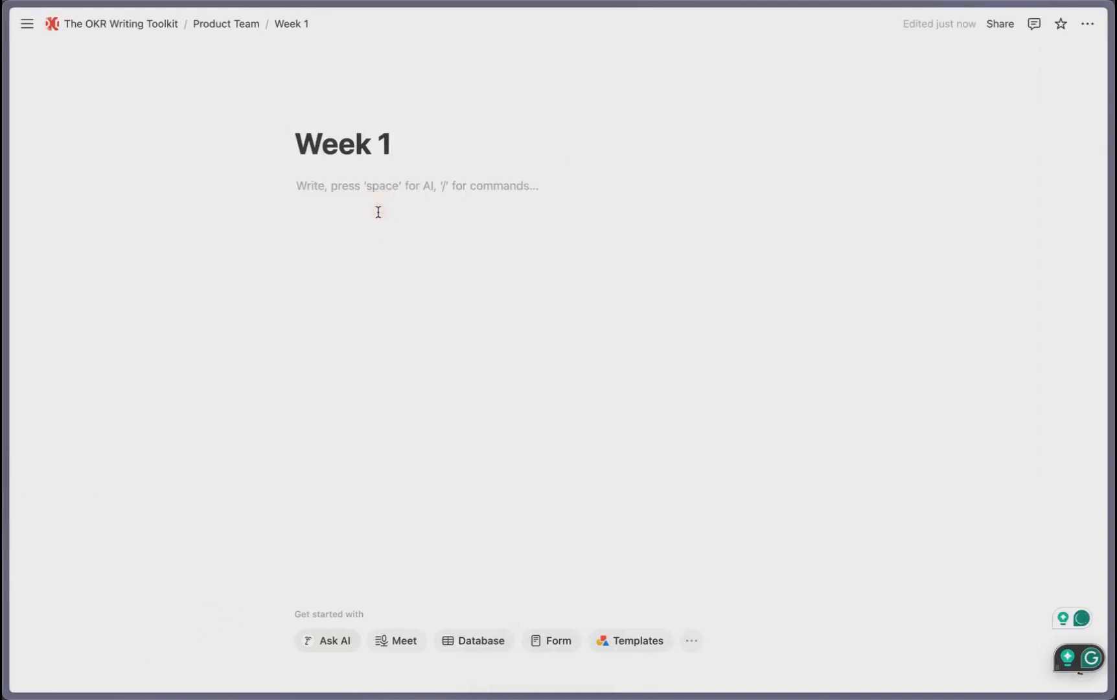
key(ctrl+v)
click(319, 206)
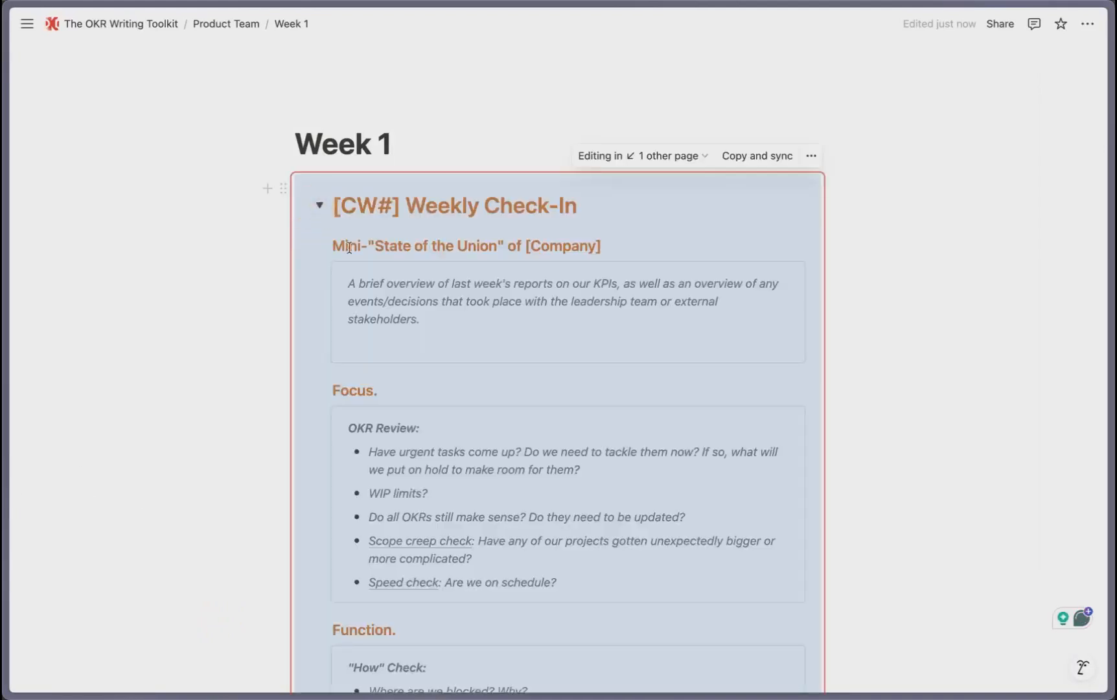
scroll(411, 320, down, 5)
scroll(413, 322, left, 5)
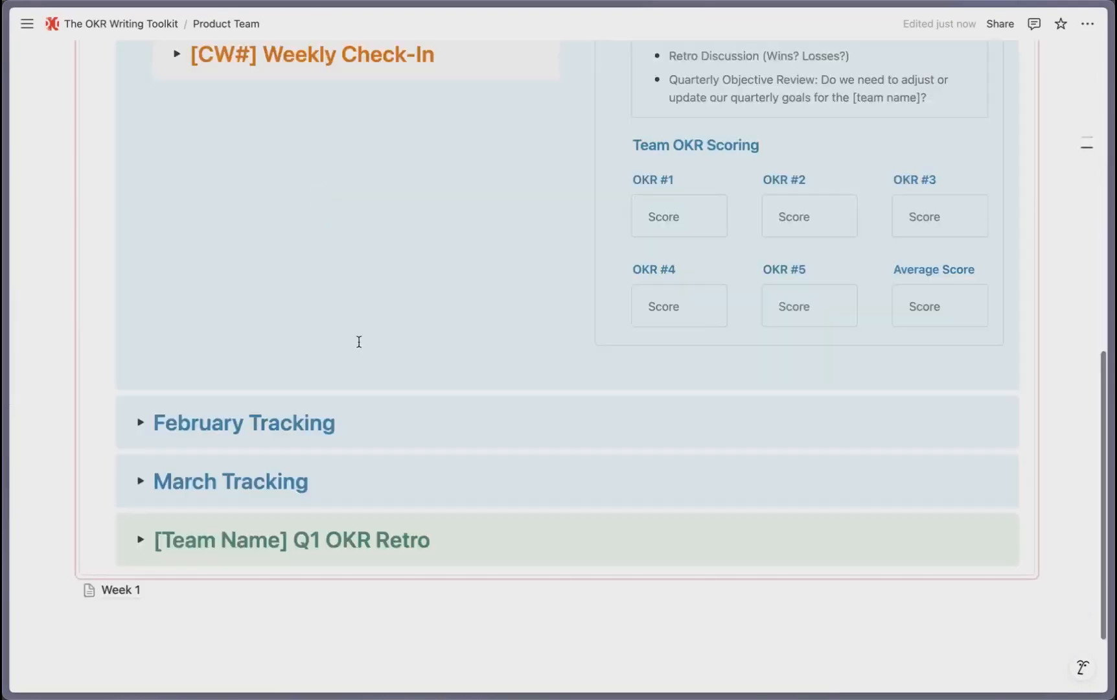
Step: Collapse Product Team Q1 OKR Tracking & Review and copy the block link of Objective #1 from Product January OKRs
scroll(359, 341, up, 10)
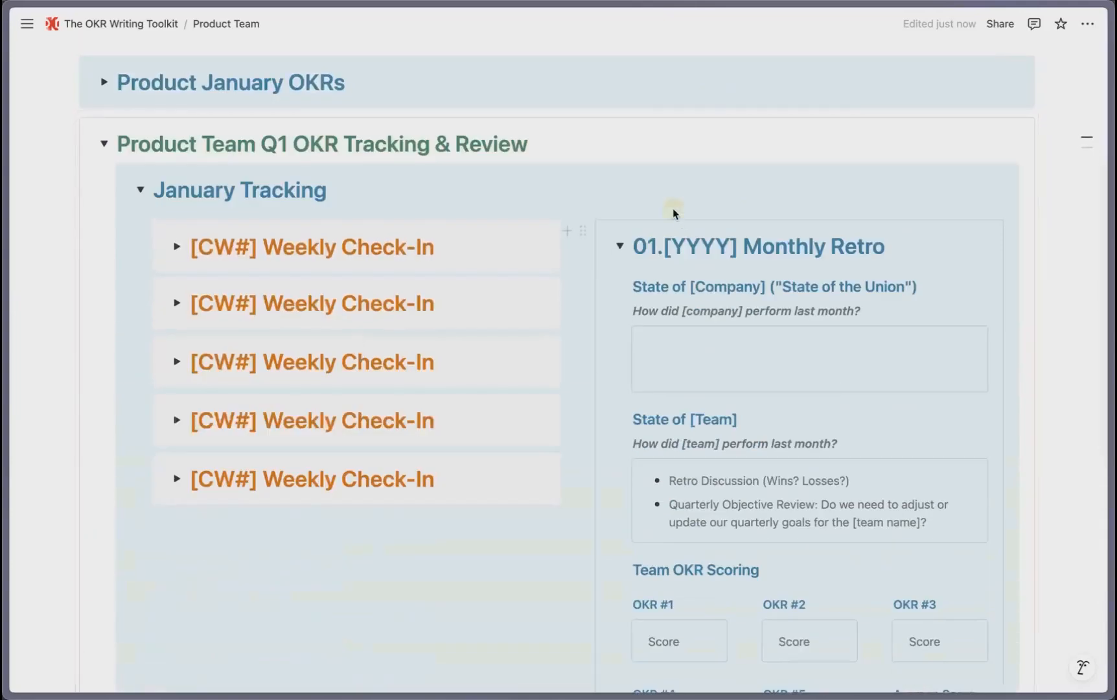
scroll(404, 225, up, 5)
click(104, 410)
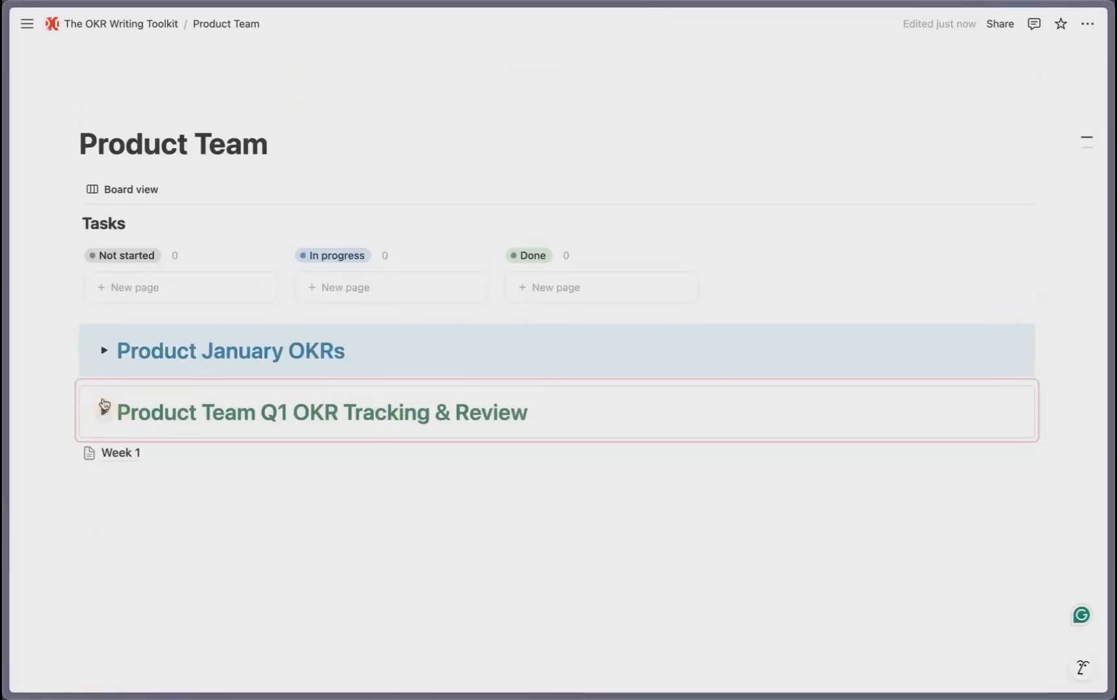
click(165, 369)
scroll(175, 415, down, 3)
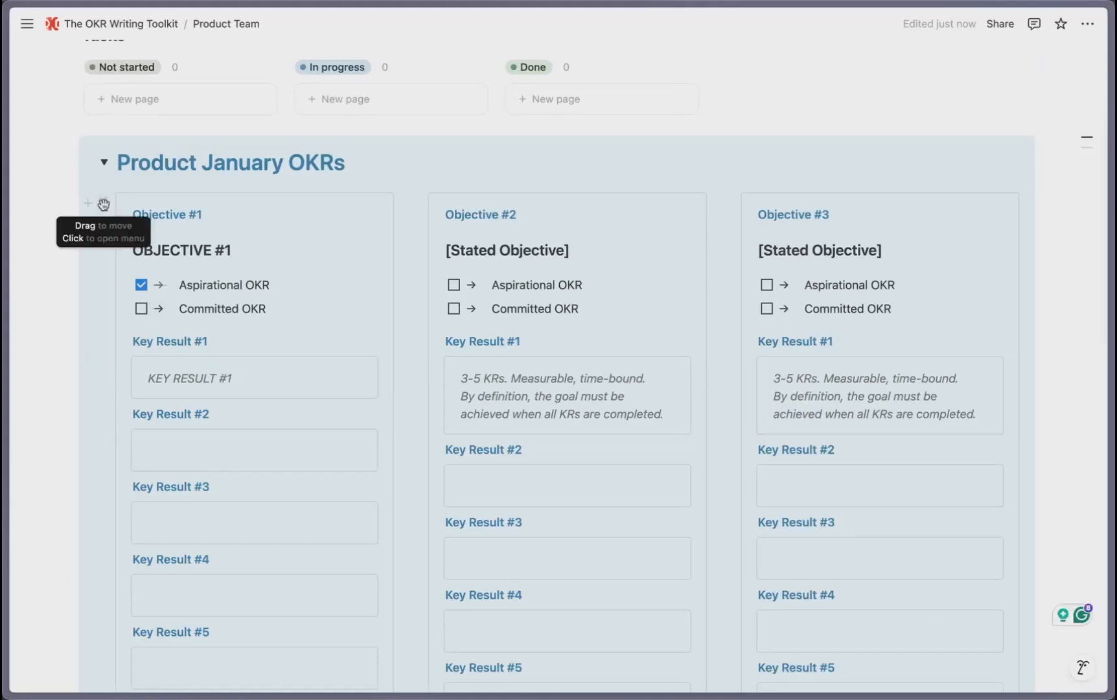
click(103, 205)
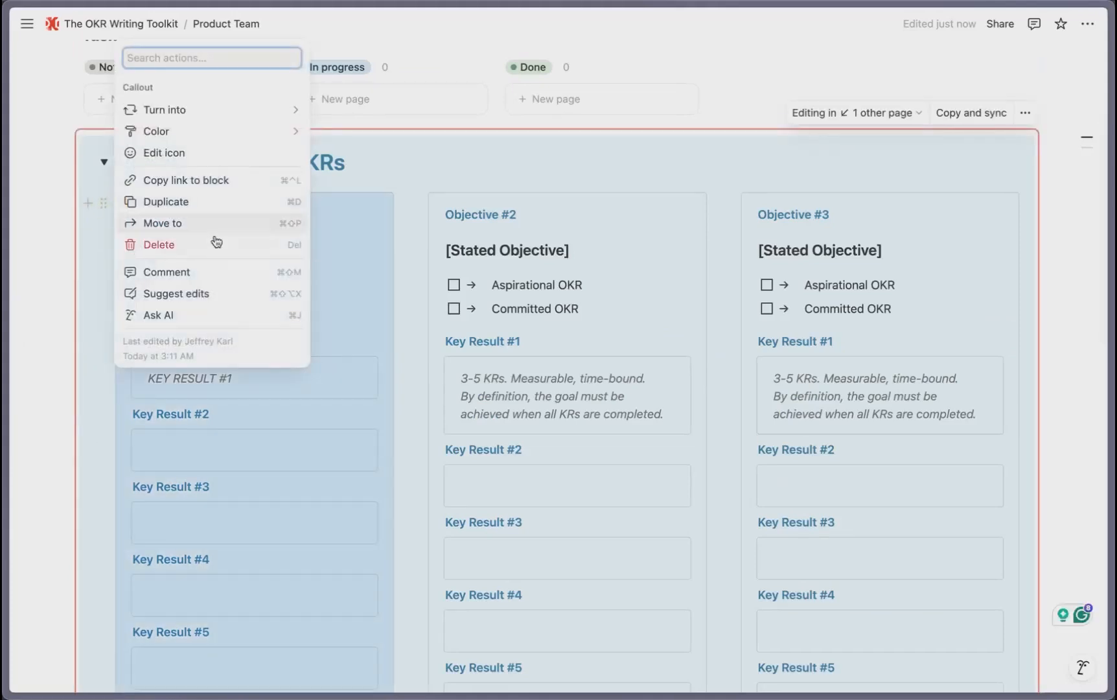
click(200, 180)
click(104, 162)
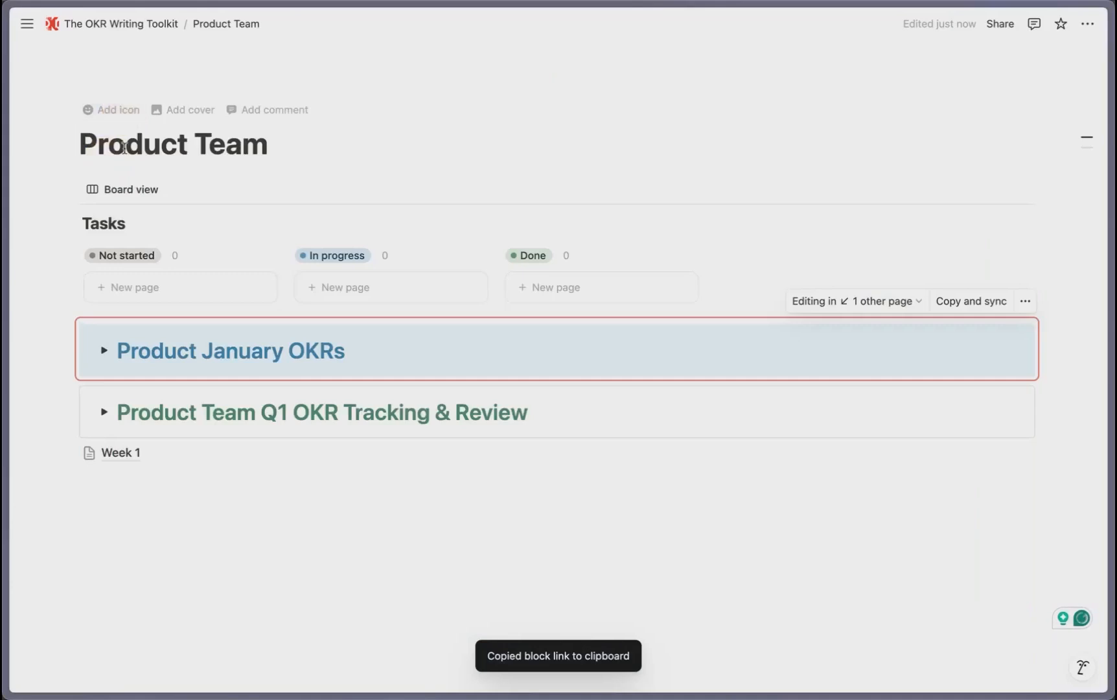
Step: Create a task named "Task 1" under Not started on the Tasks board, with its page open beside the board
click(172, 287)
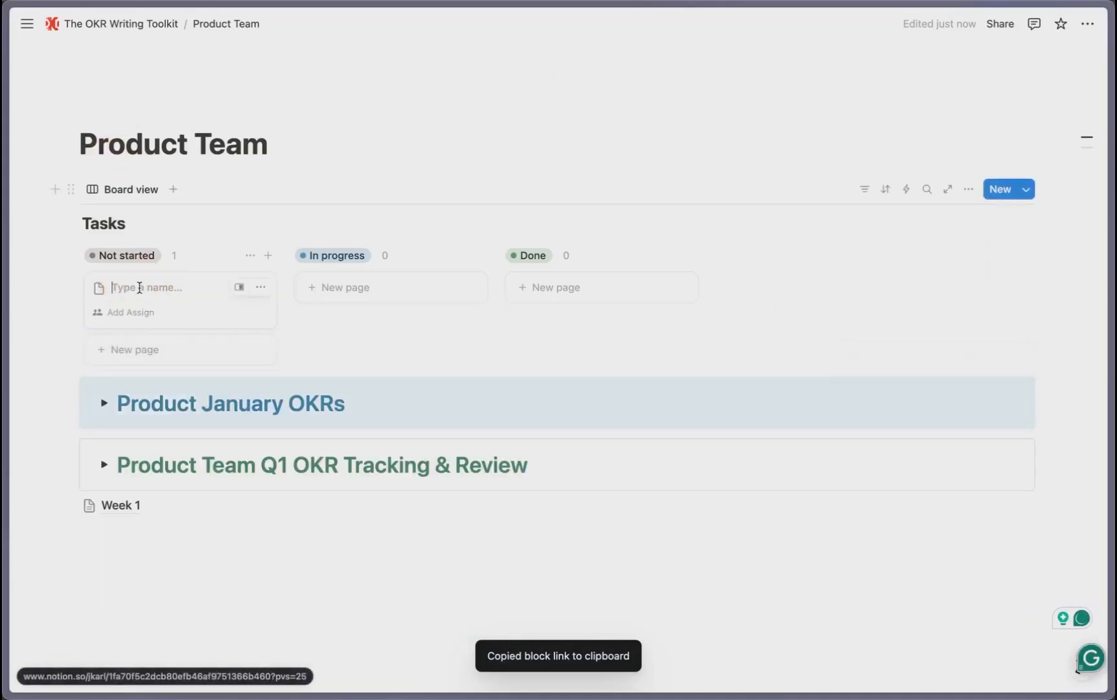
click(239, 288)
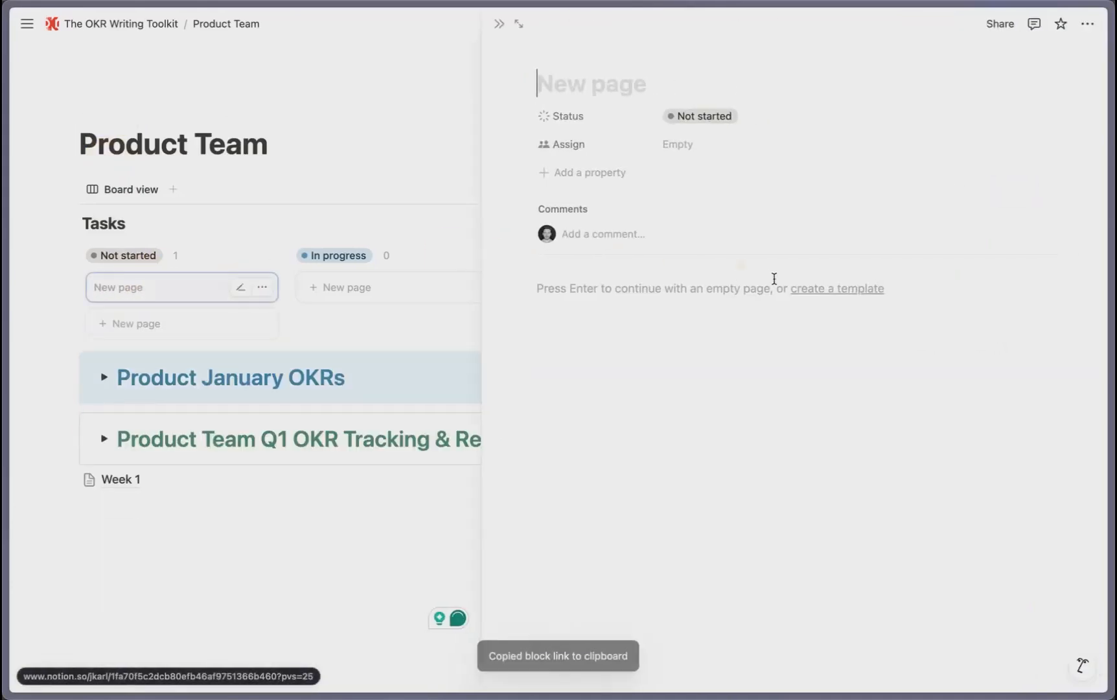
click(608, 305)
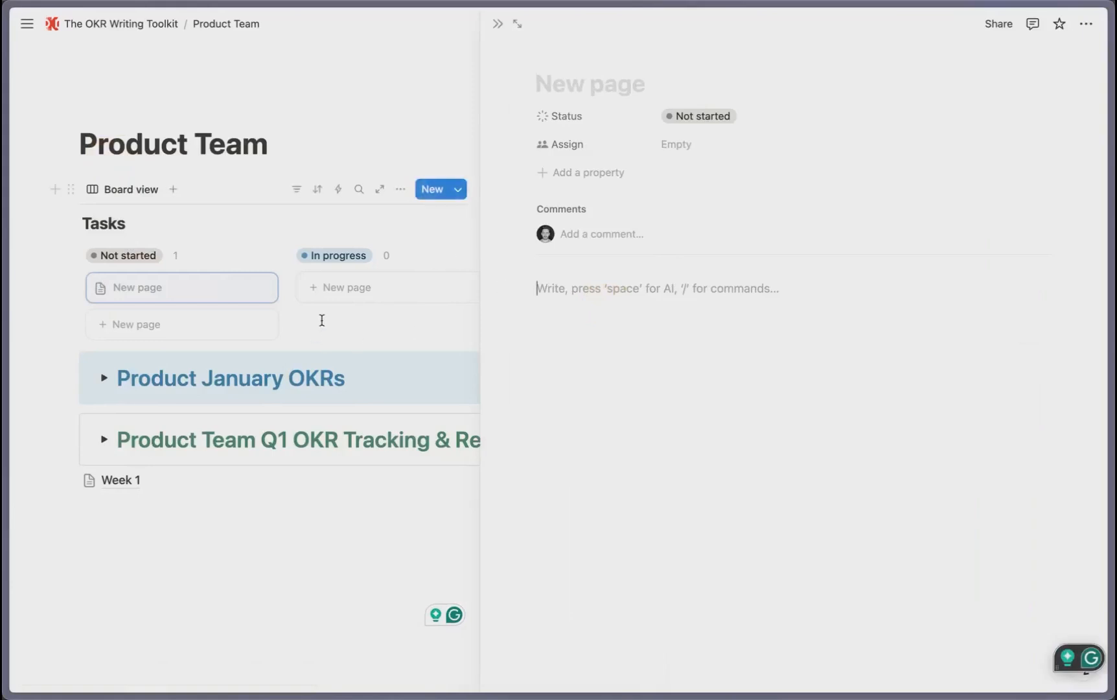
click(545, 88)
text(T)
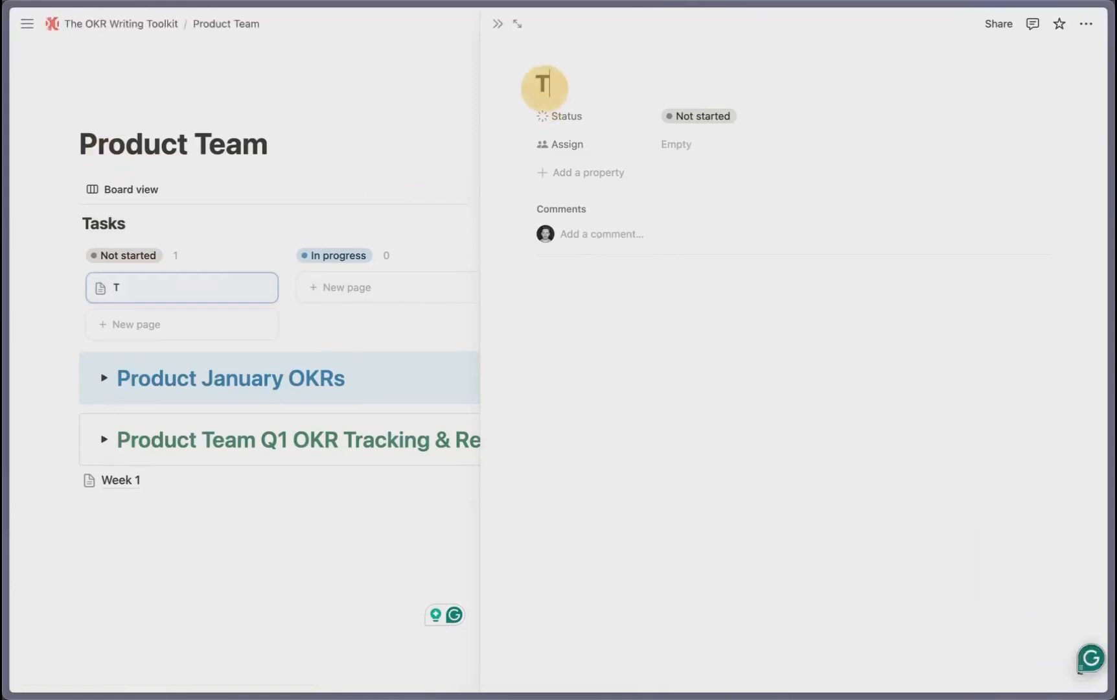
text(ask 1)
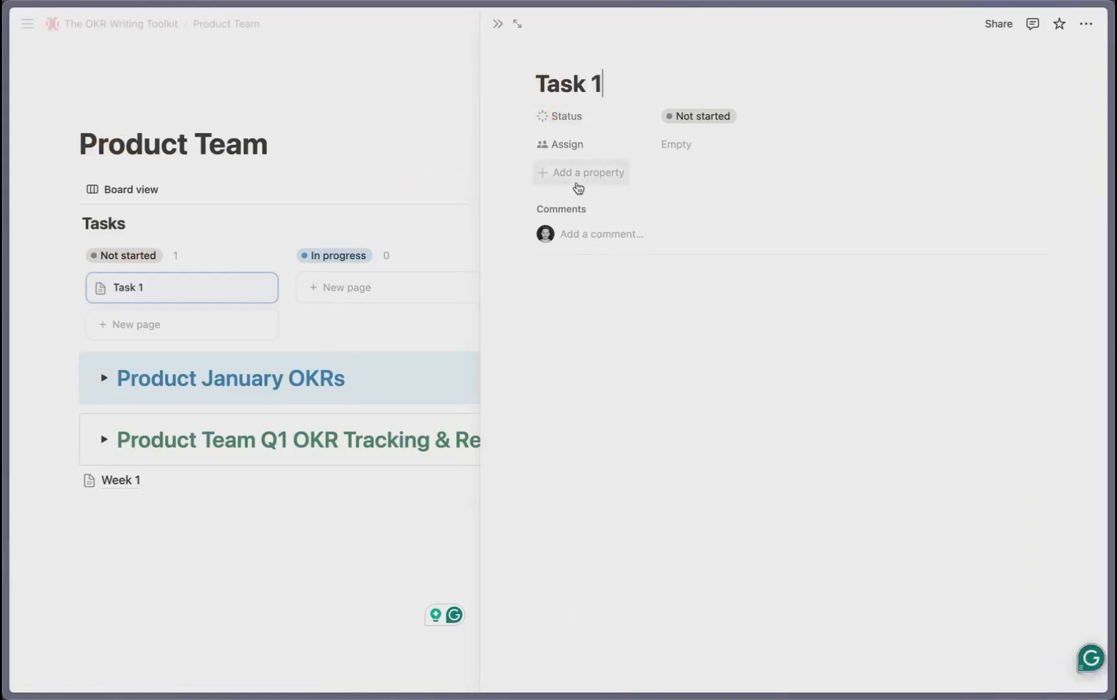
Step: Insert the copied Objective #1 link as a synced block in the body of the Task 1 page
click(591, 293)
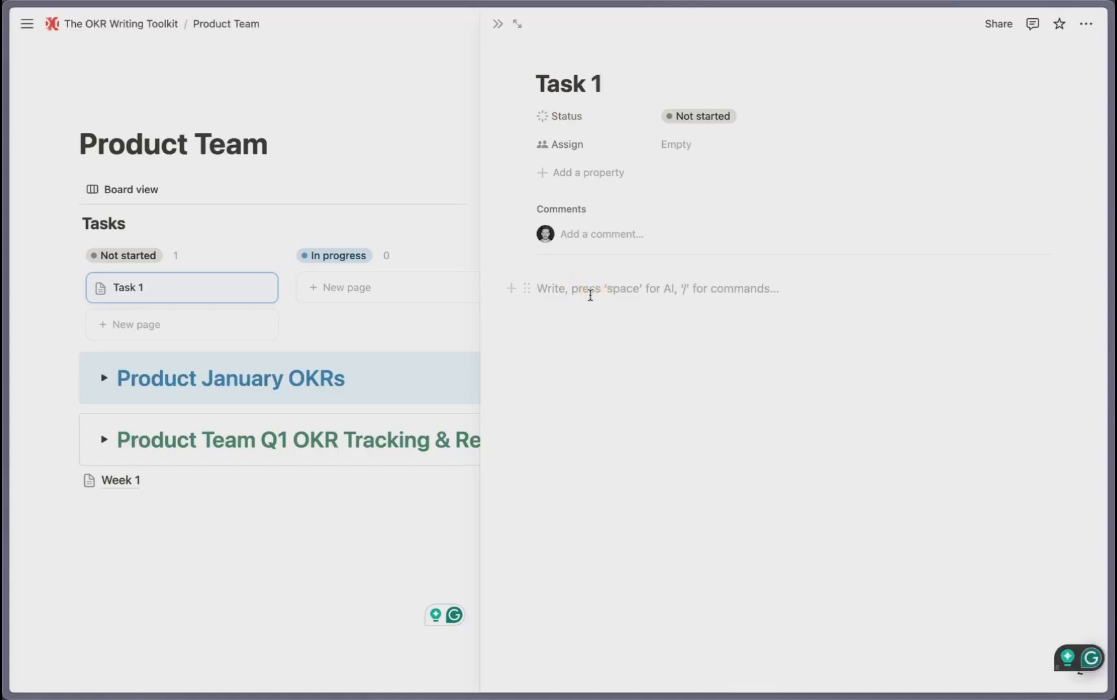
key(ctrl+v)
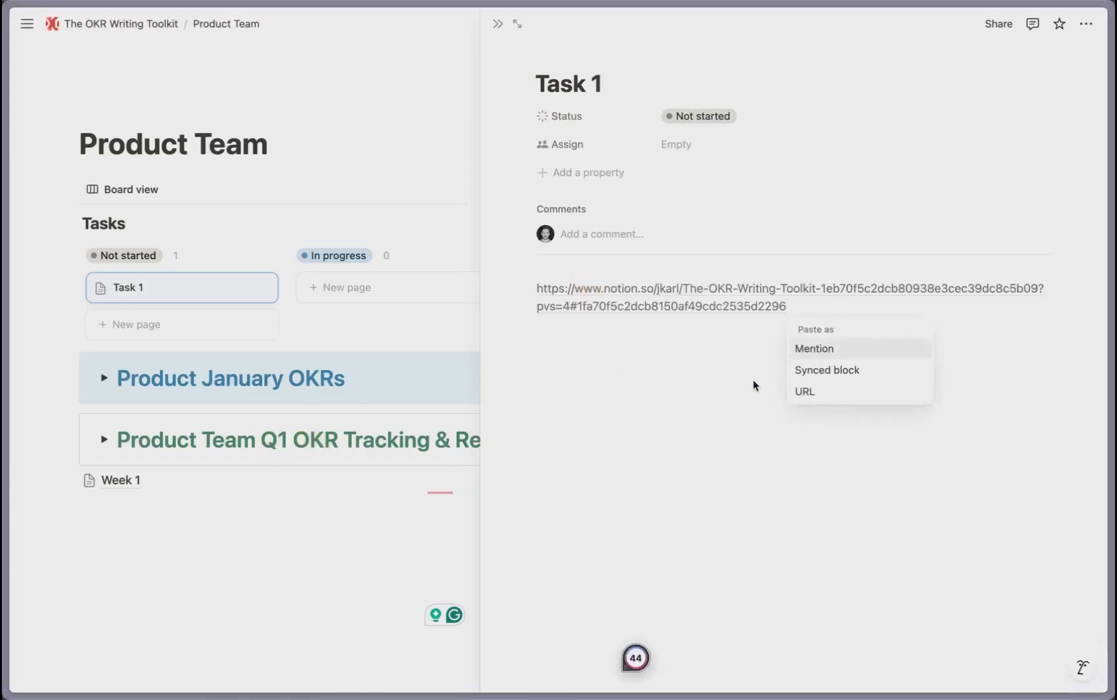
click(818, 371)
scroll(540, 324, down, 5)
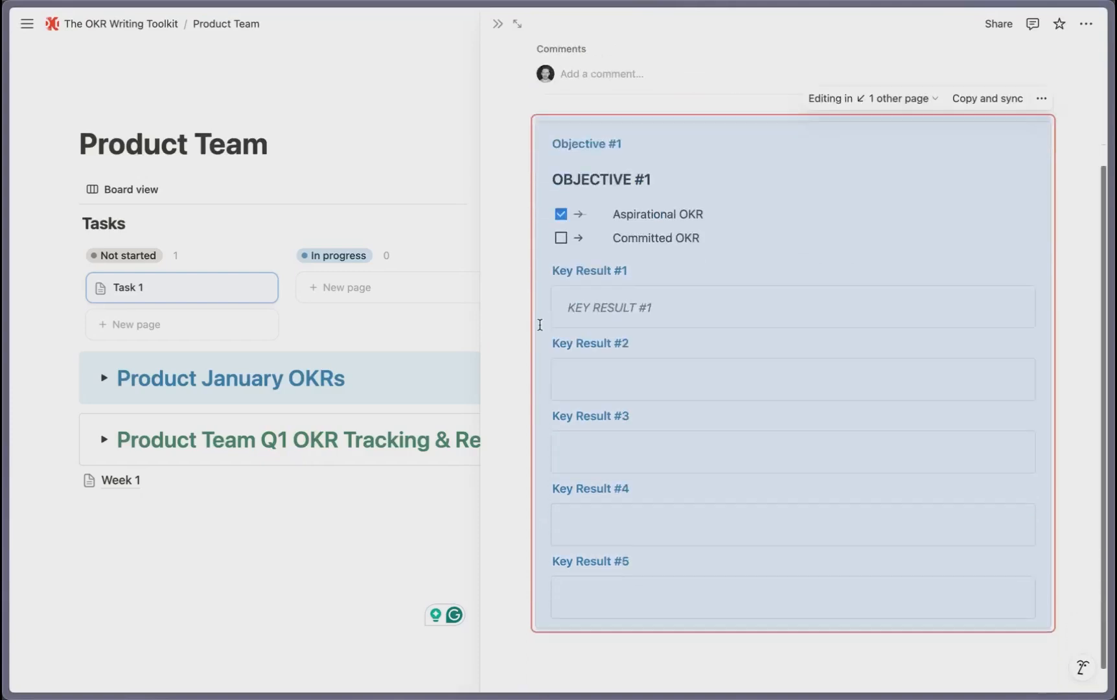
scroll(512, 300, up, 5)
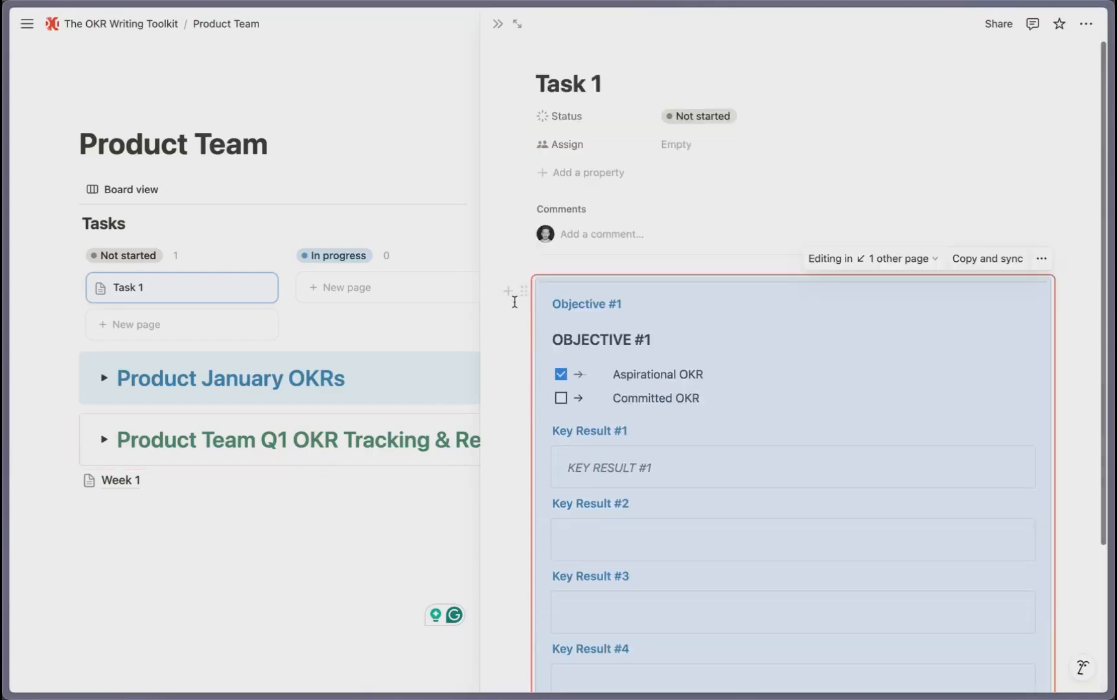
Step: Add a toggle titled "OBJECTIVE" above the synced Objective #1 block on the Task 1 page
click(509, 292)
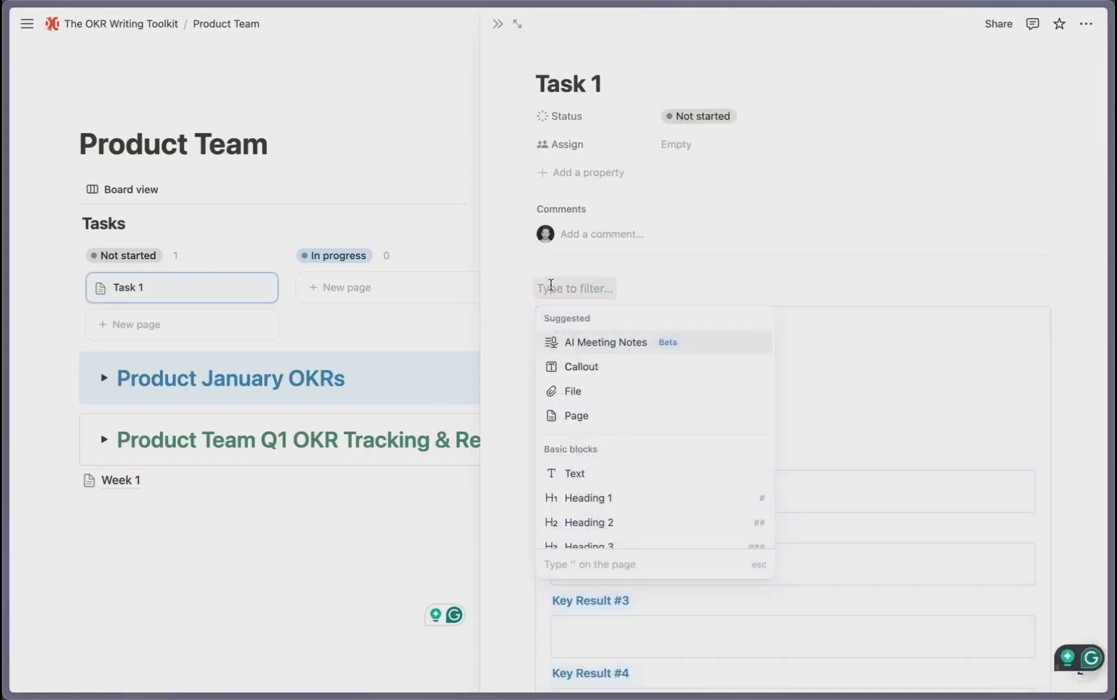
key(Escape)
text(O)
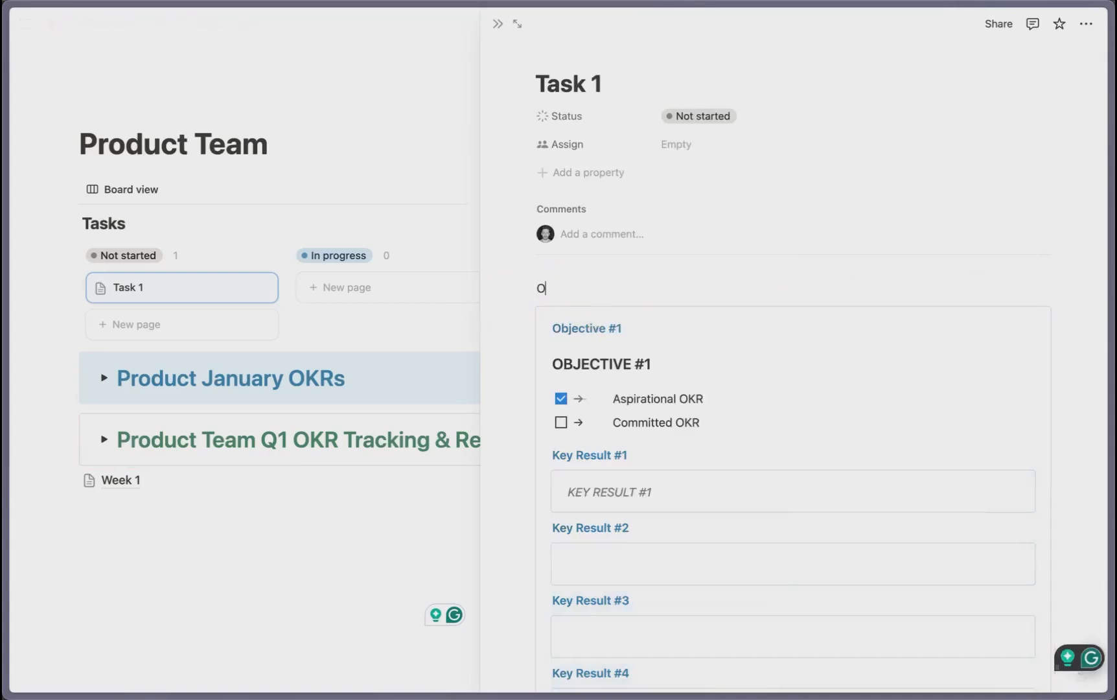
text(BJECTIVE>)
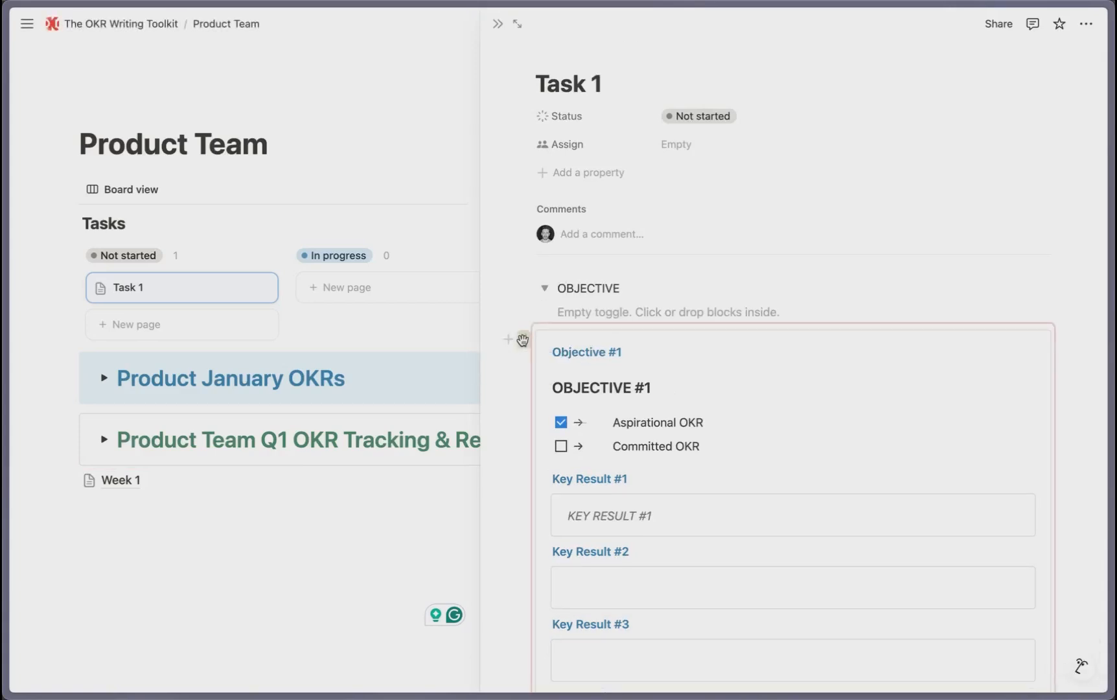
Step: Nest the synced Objective #1 block inside the OBJECTIVE toggle on the Task 1 page and collapse the toggle
click(522, 339)
key(Escape)
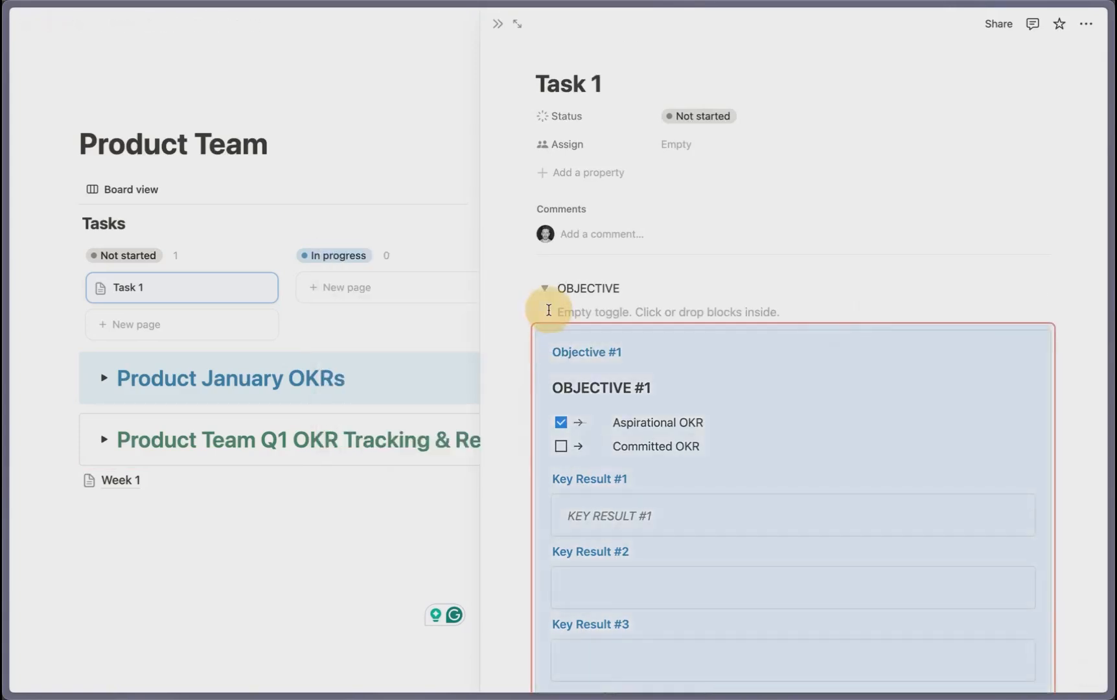
key(Tab)
click(544, 288)
click(544, 289)
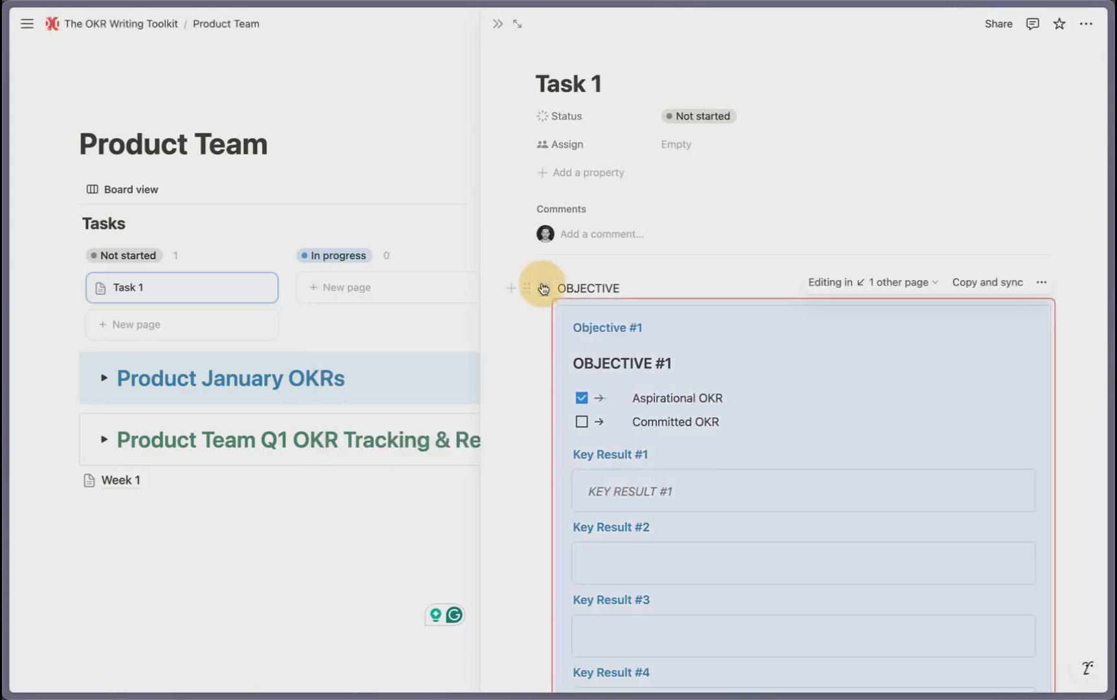
click(544, 289)
Step: Add a divider below the OBJECTIVE toggle, followed by a text line reading "Description:"
click(569, 322)
text(-)
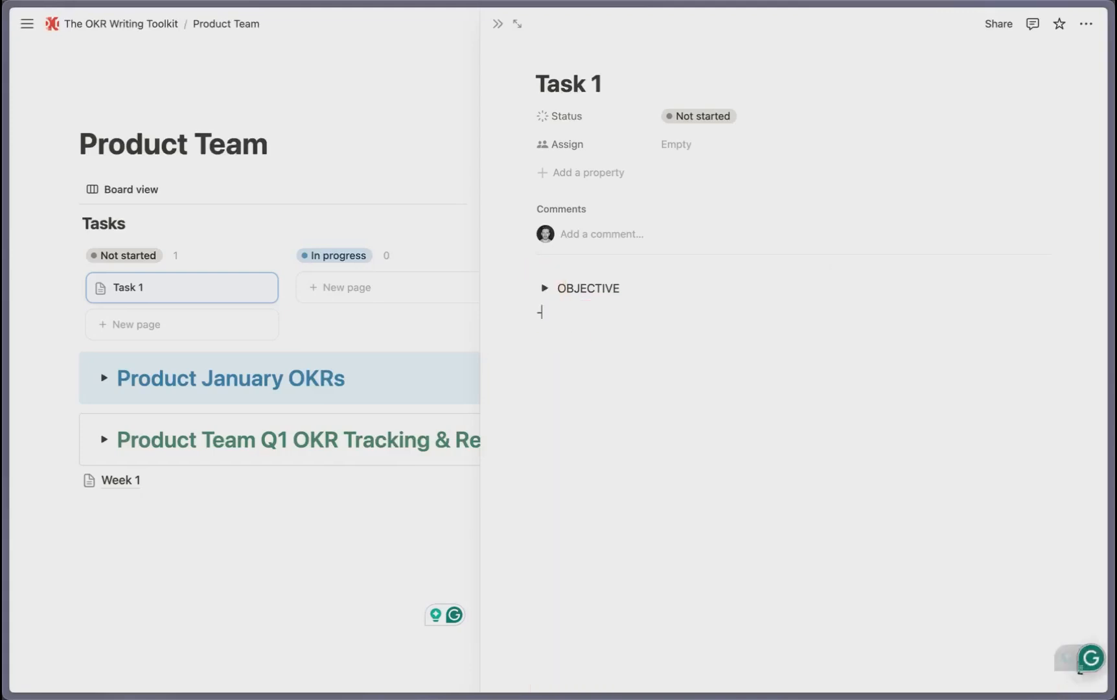
text(--)
text(Descr)
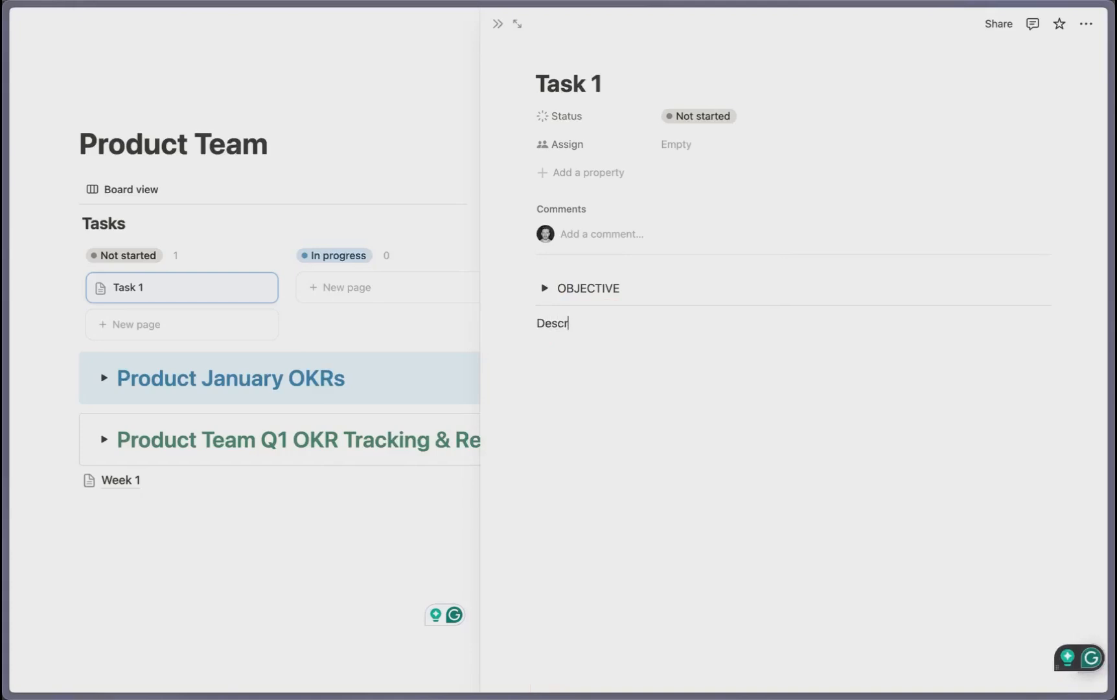
text(iption:)
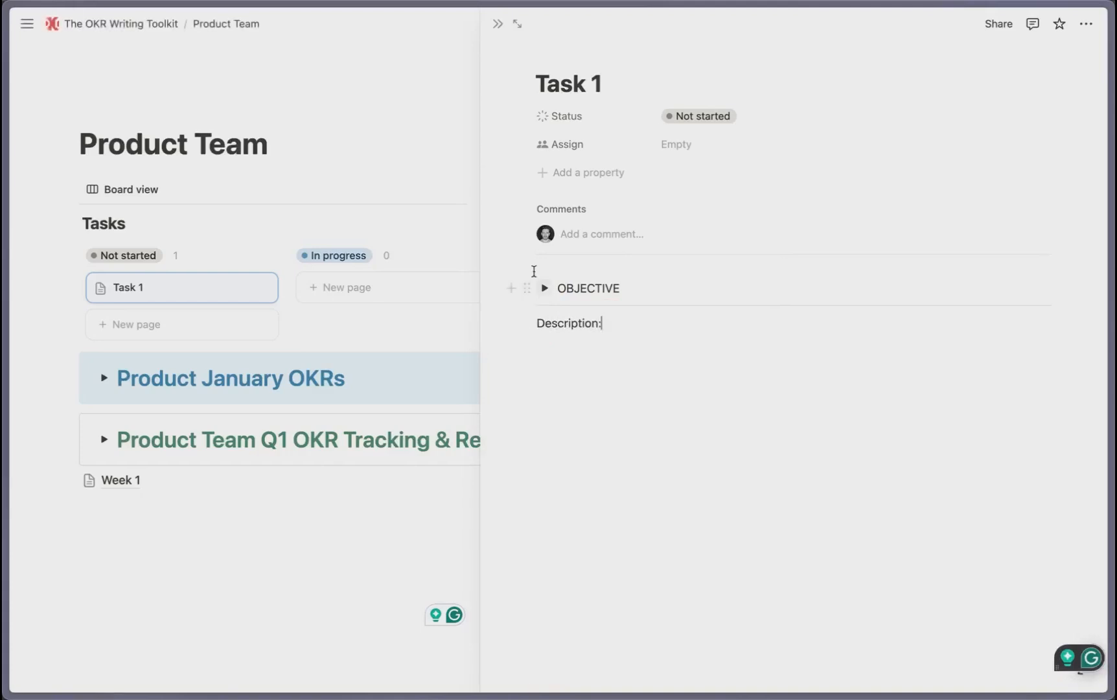
Step: Expand the OBJECTIVE toggle and check which pages share the synced Objective #1 block
click(545, 288)
click(543, 316)
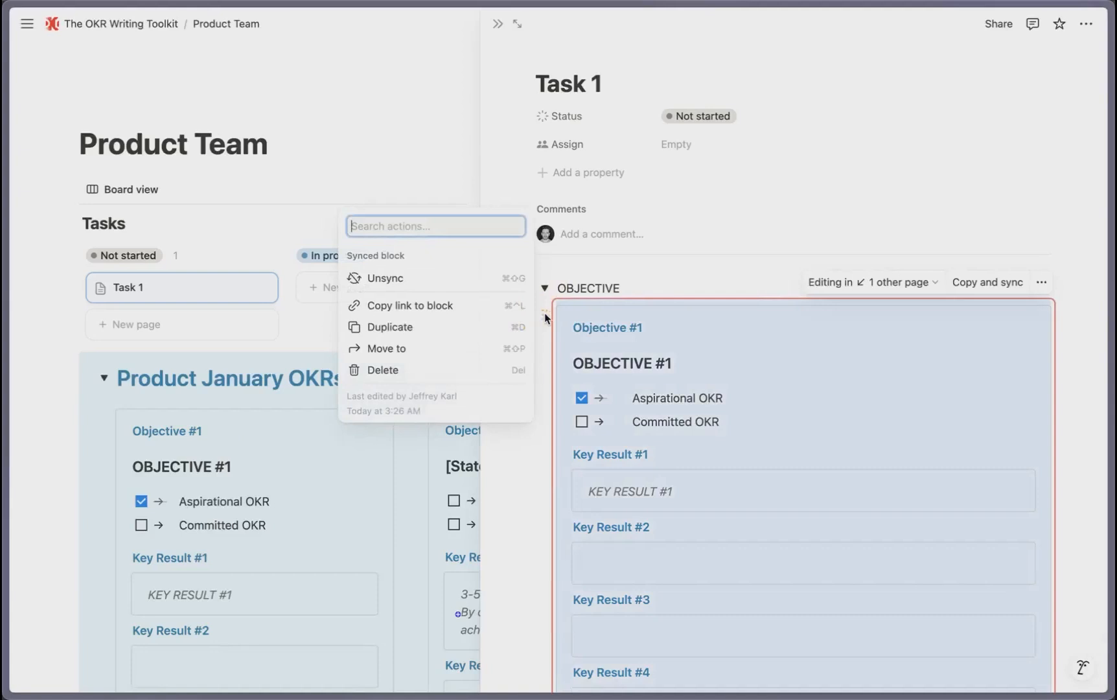
click(545, 314)
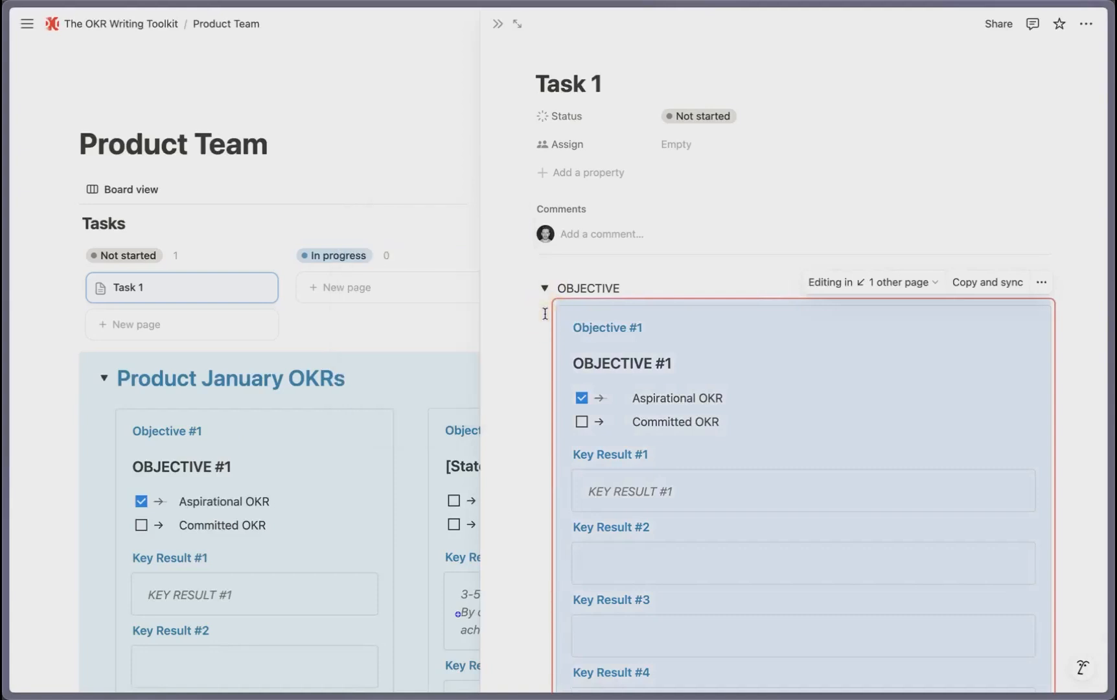
click(832, 285)
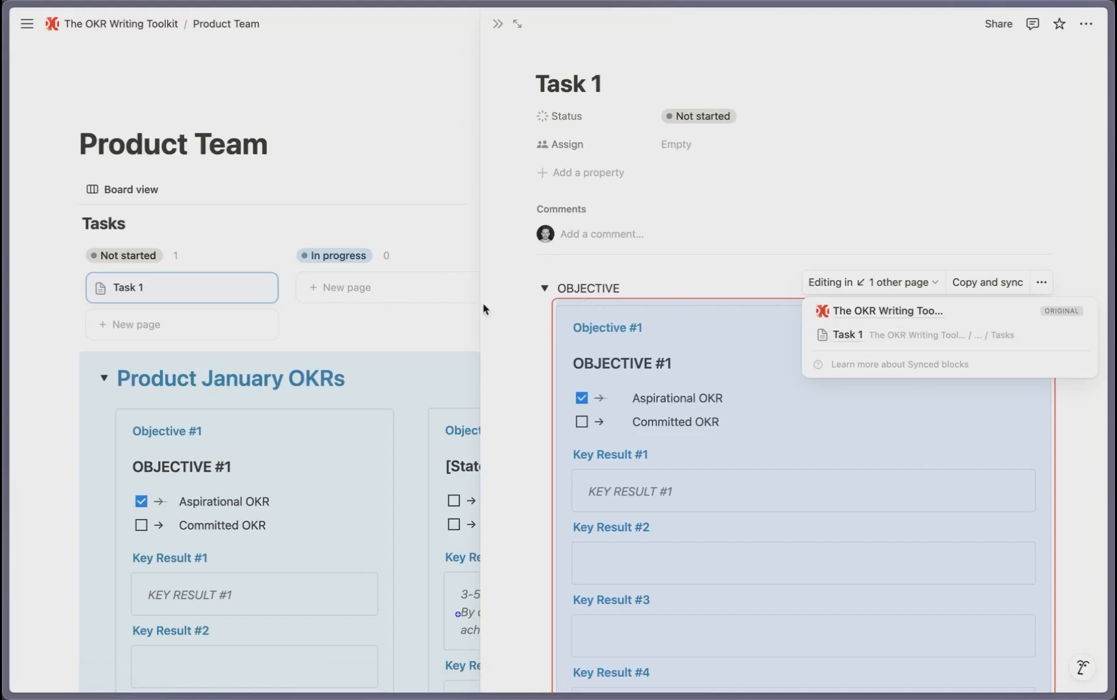
click(846, 283)
click(845, 282)
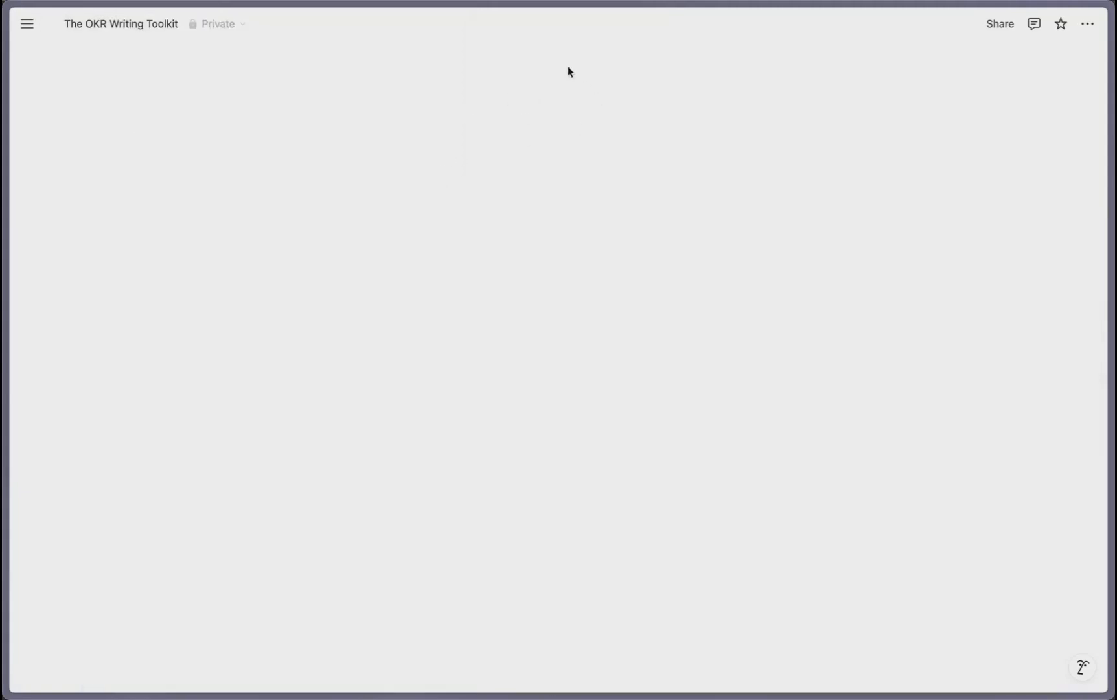
Step: Return to The OKR Writing Toolkit page and view the [Person] [Year] OKRs template under Taxonomical OKR Tree (Individual)
scroll(506, 389, down, 20)
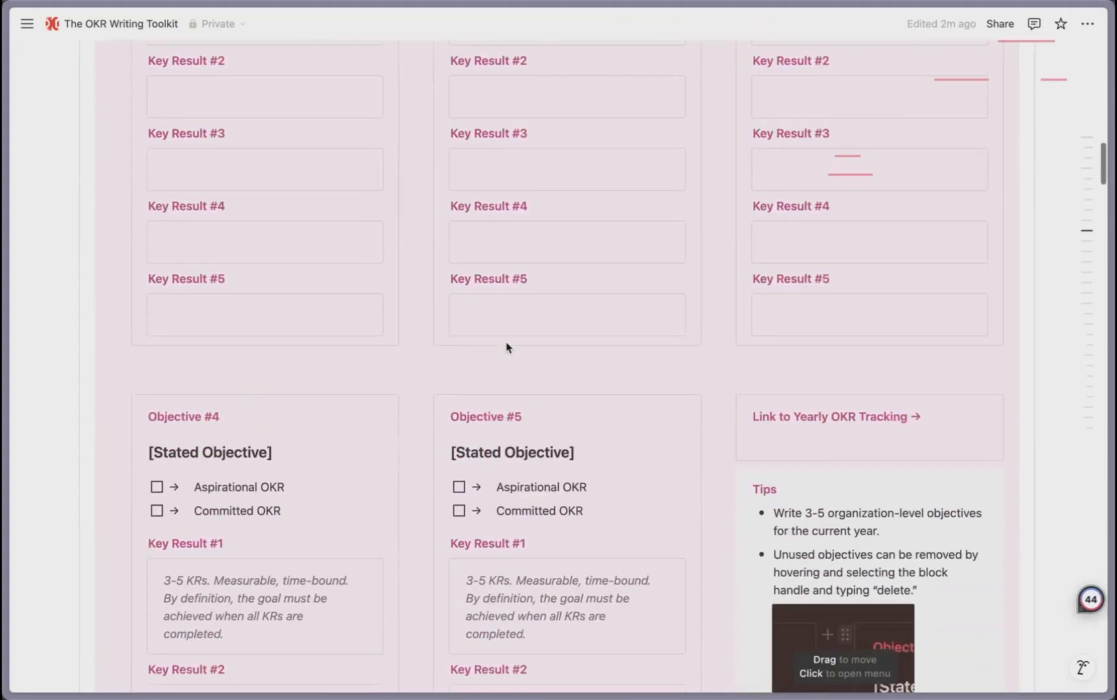
scroll(506, 347, down, 20)
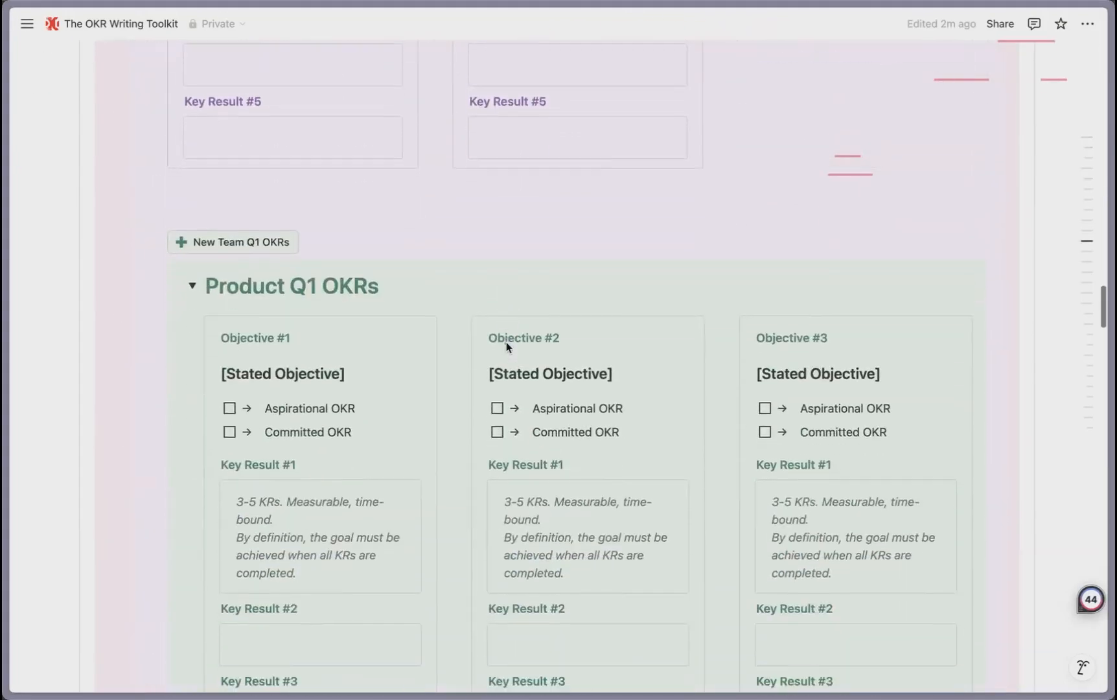
scroll(507, 347, down, 20)
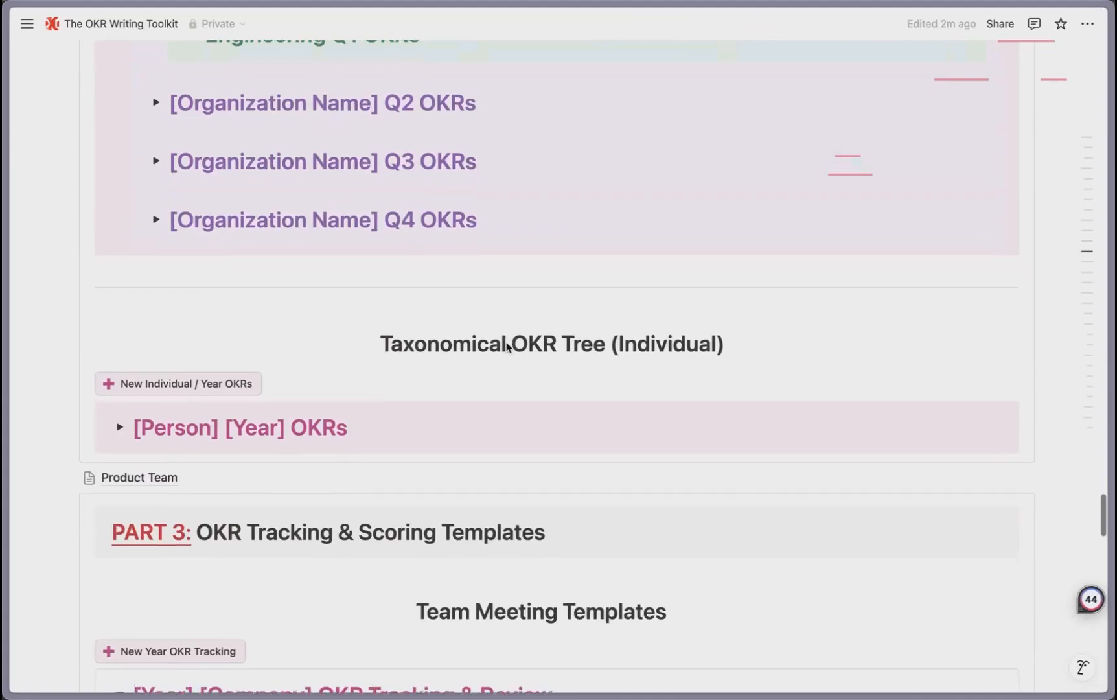
scroll(506, 347, down, 4)
scroll(352, 299, up, 3)
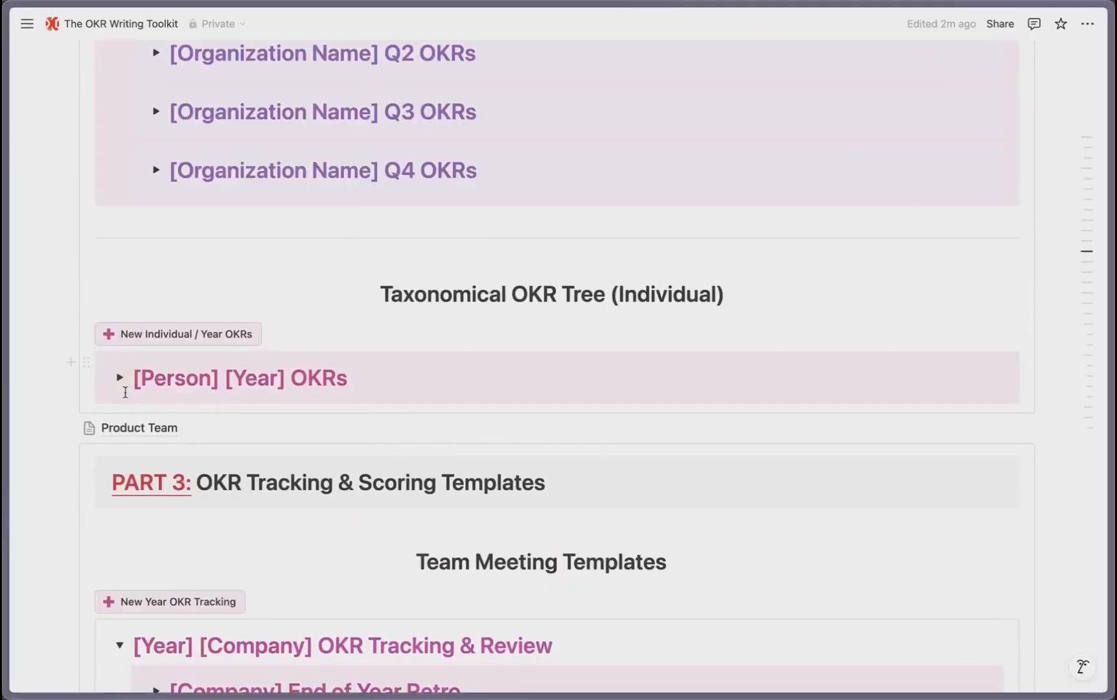
click(120, 379)
click(121, 380)
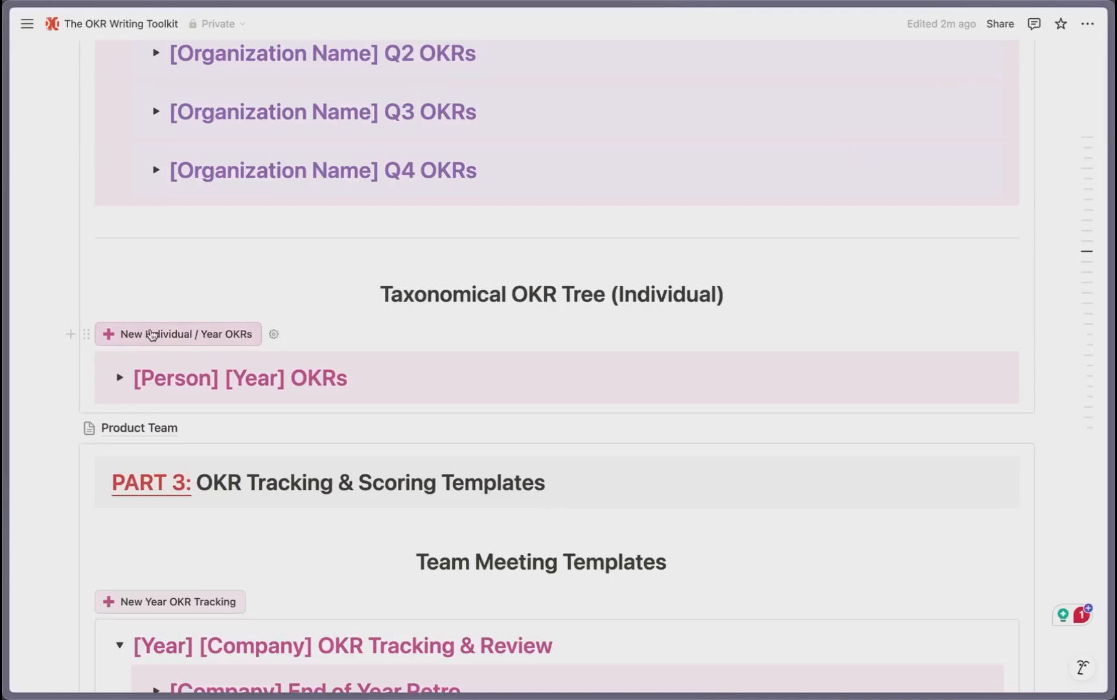
Step: Try adding a new Individual / Year OKRs block under Taxonomical OKR Tree (Individual), and delete the inserted block
click(151, 334)
scroll(229, 195, down, 3)
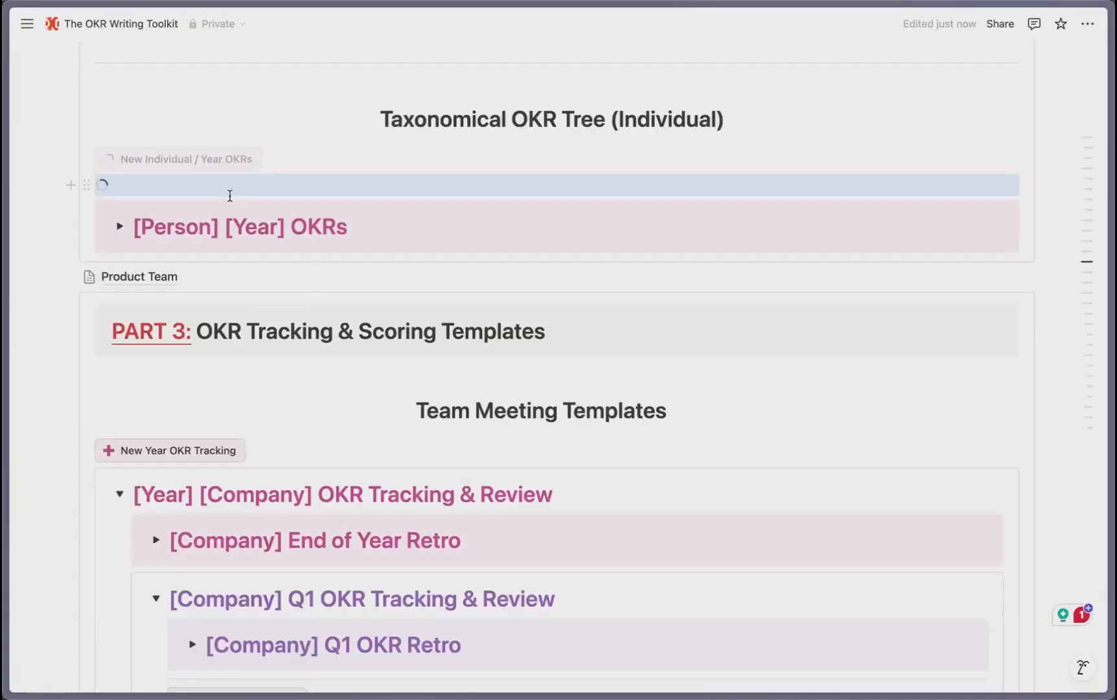
key(BackSpace)
scroll(224, 302, down, 4)
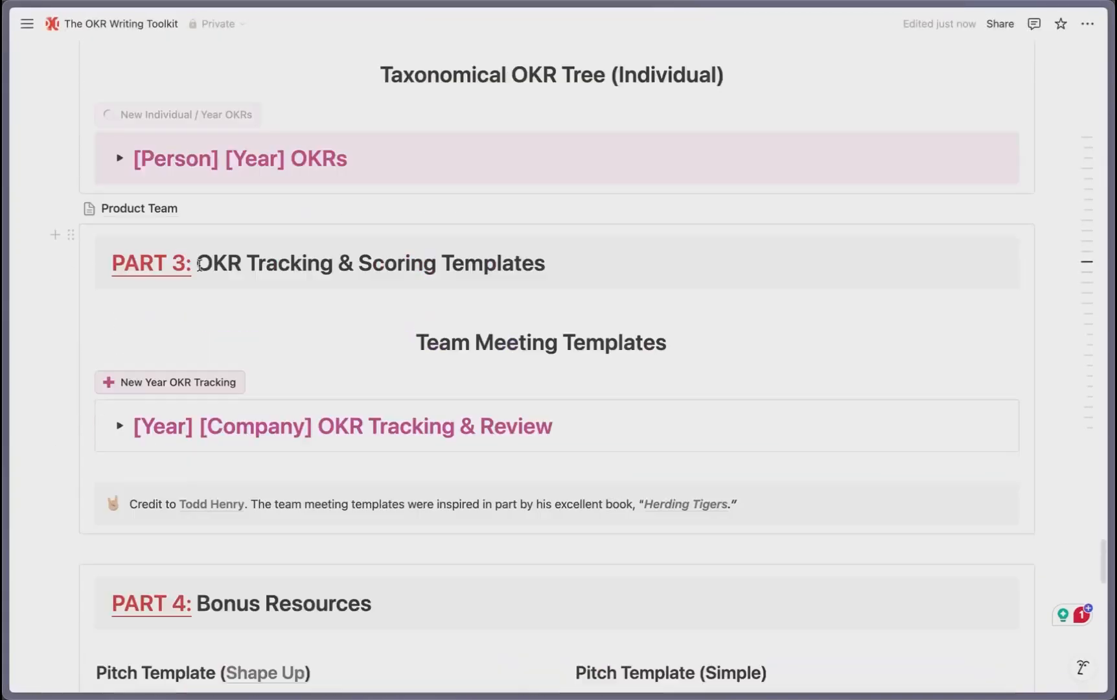
scroll(198, 263, up, 3)
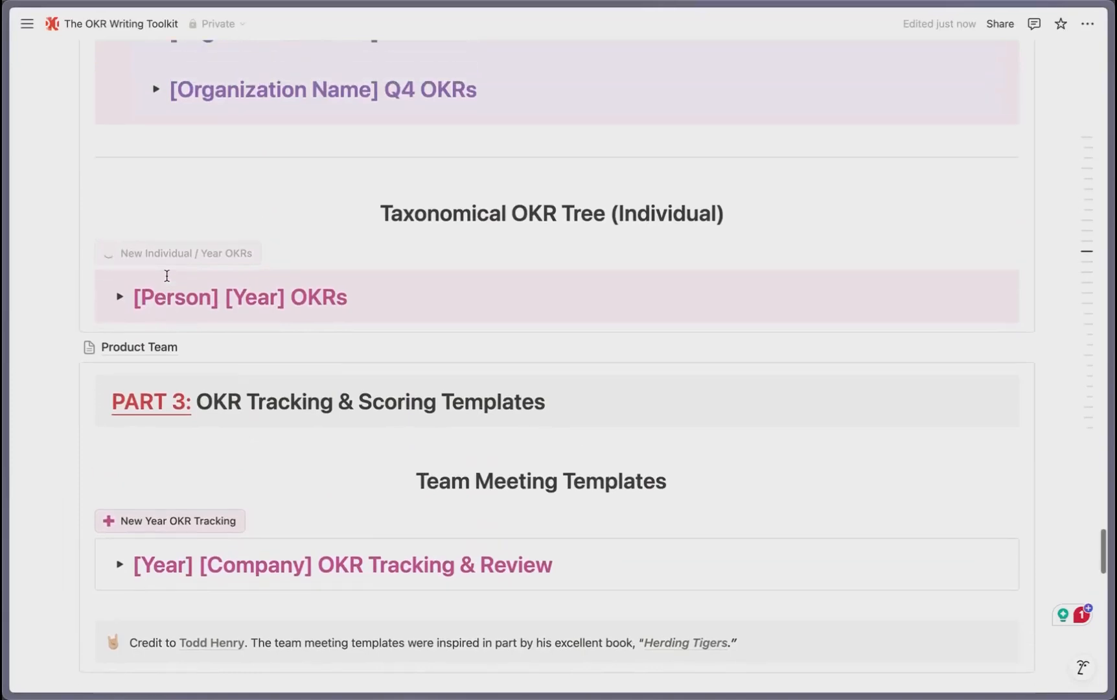
Step: Expand [Person] [Year] OKRs and examine its individual objectives, key results, Yearly OKR Scoring and OKR Review sections
click(119, 298)
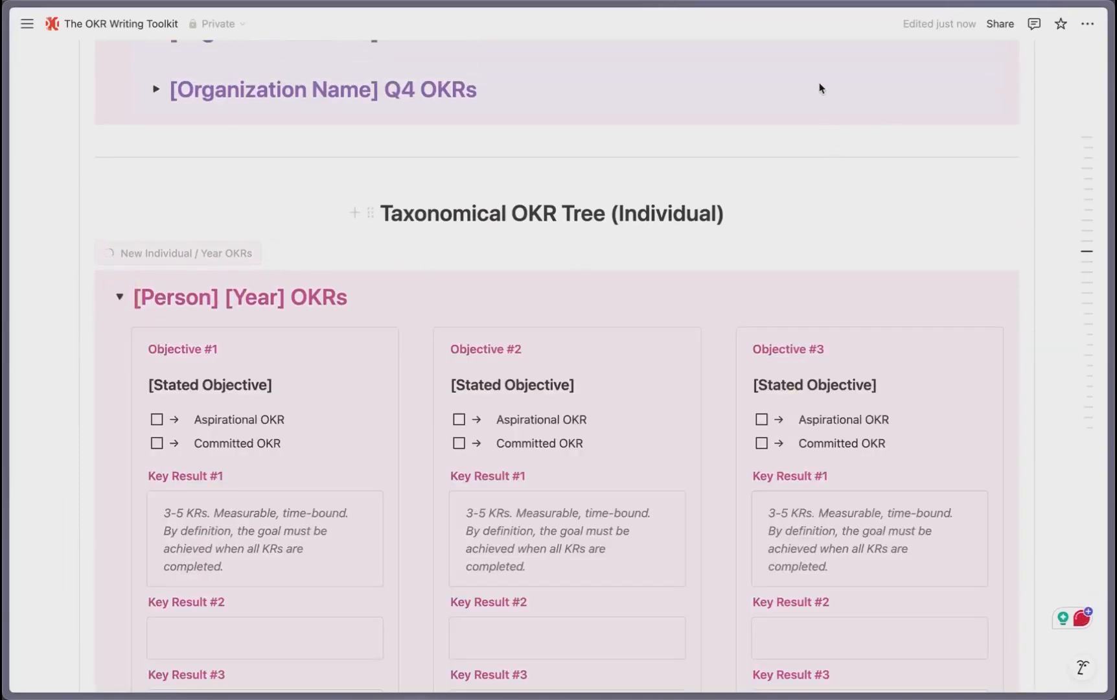
click(690, 65)
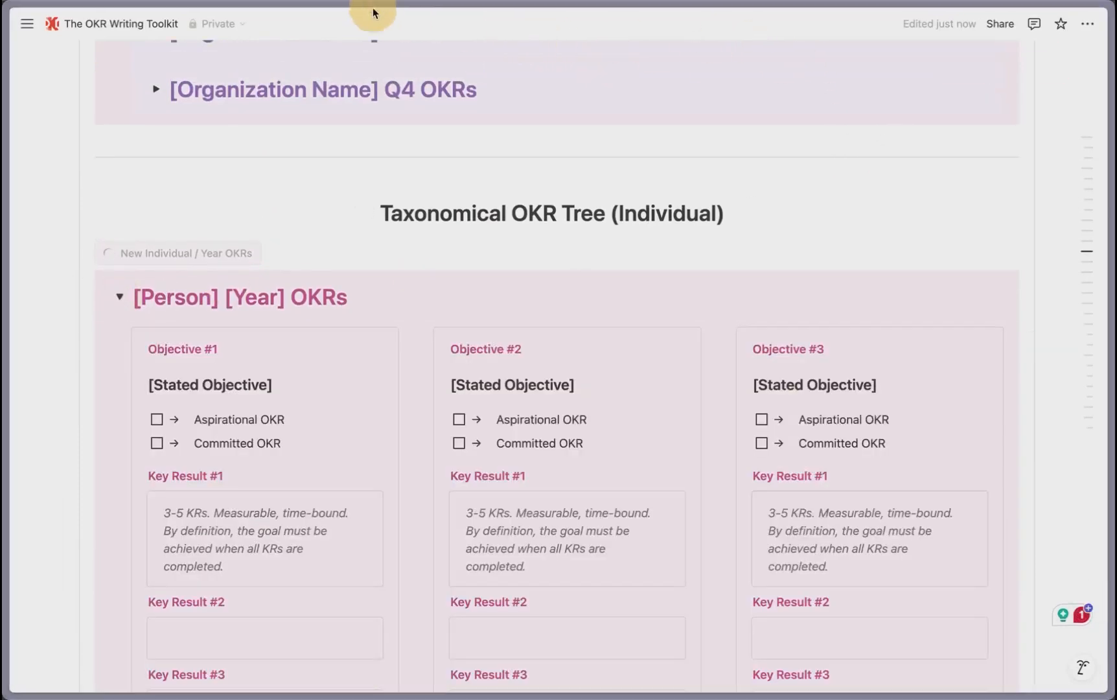
scroll(697, 294, down, 5)
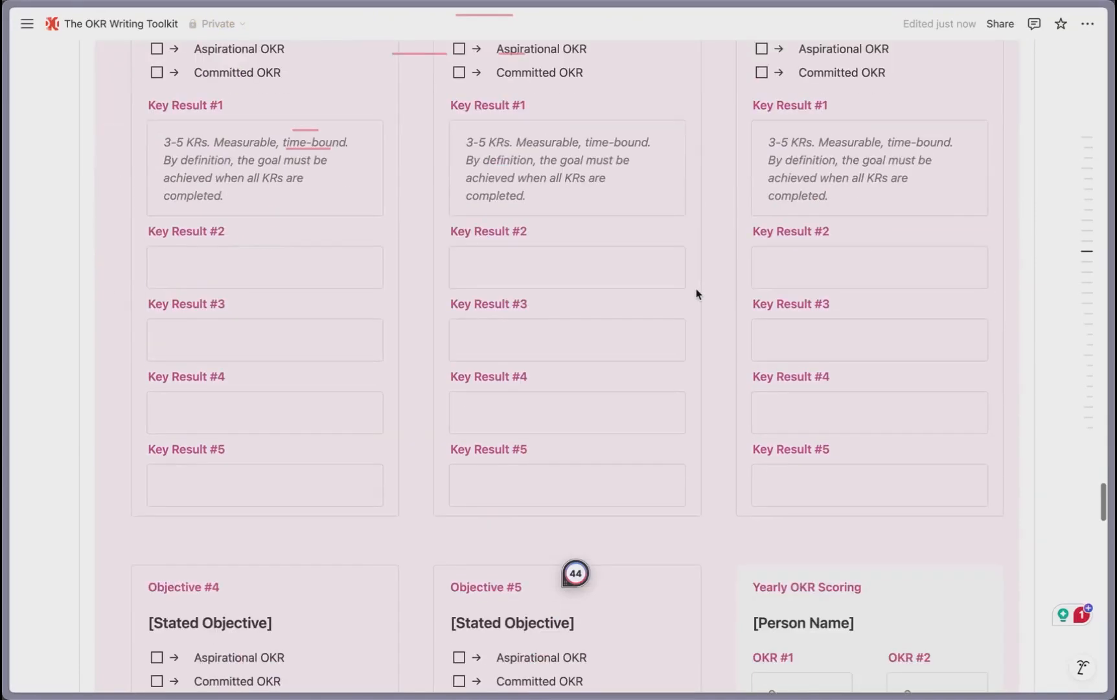
scroll(696, 294, down, 6)
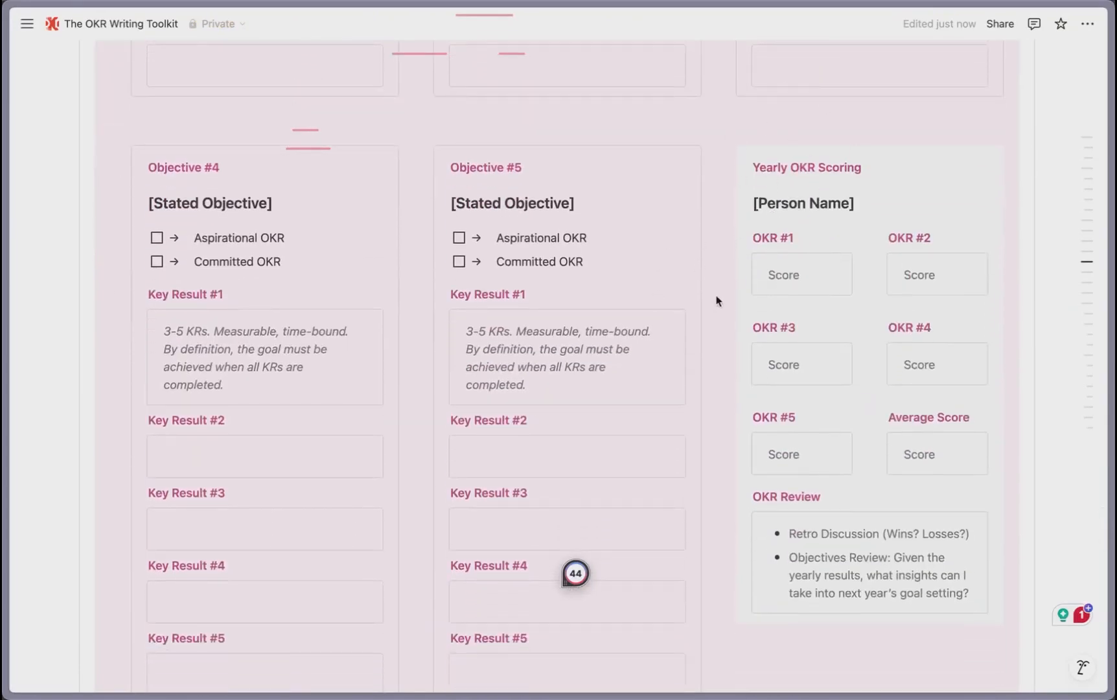
scroll(688, 301, up, 1)
scroll(688, 300, down, 2)
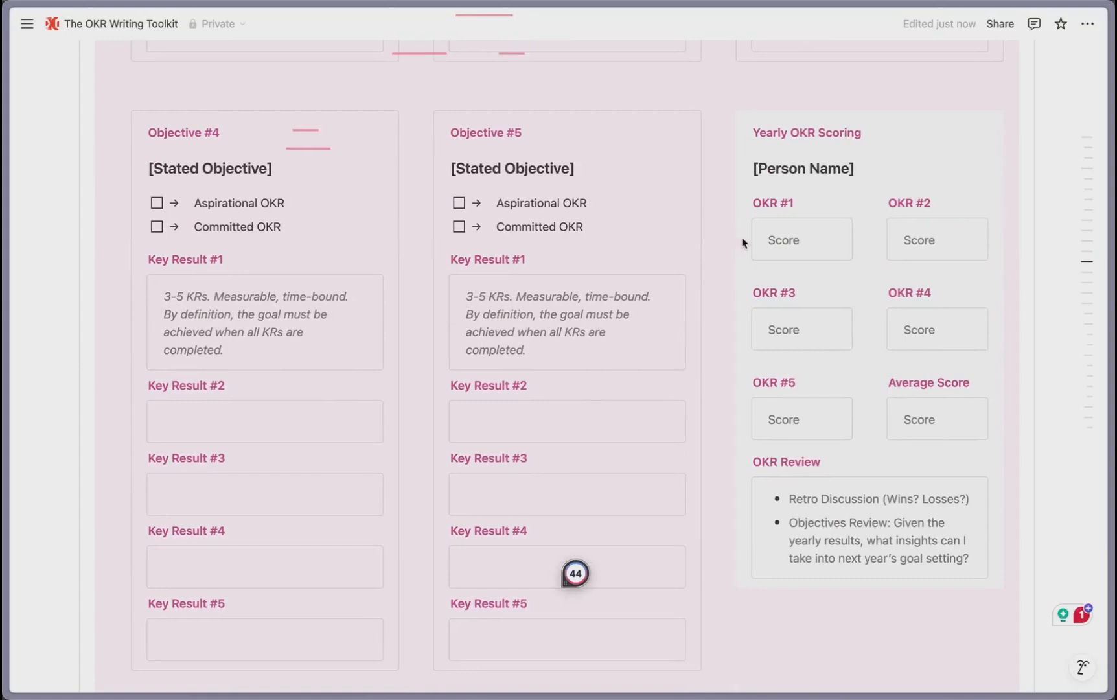
scroll(754, 268, down, 1)
scroll(753, 268, up, 2)
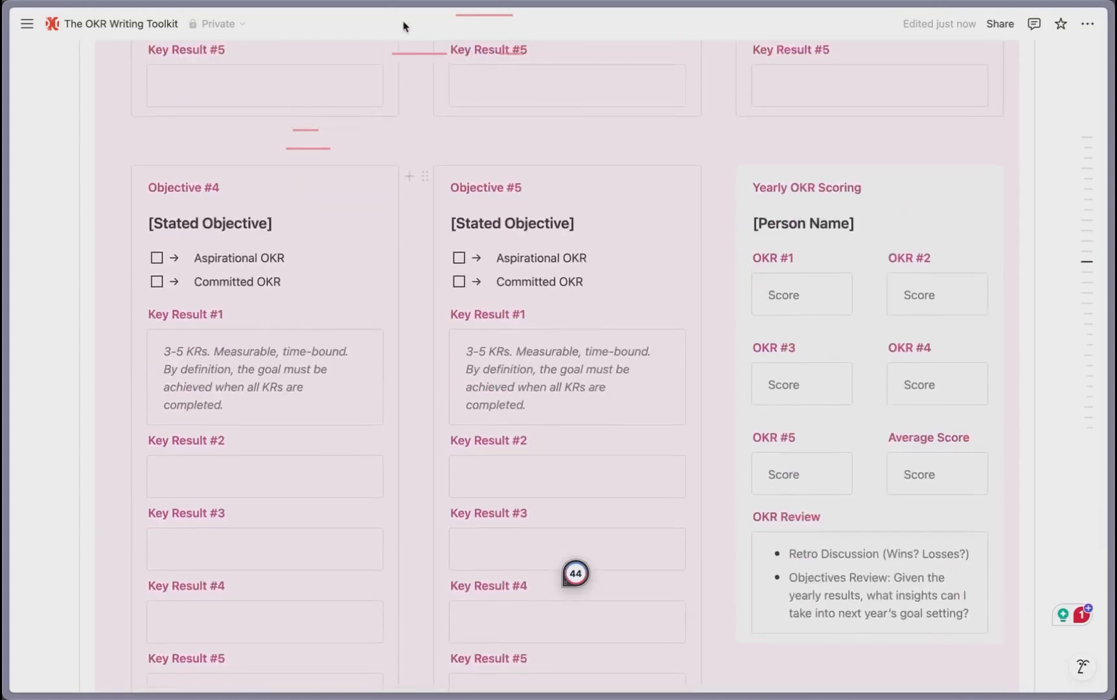
scroll(652, 330, down, 4)
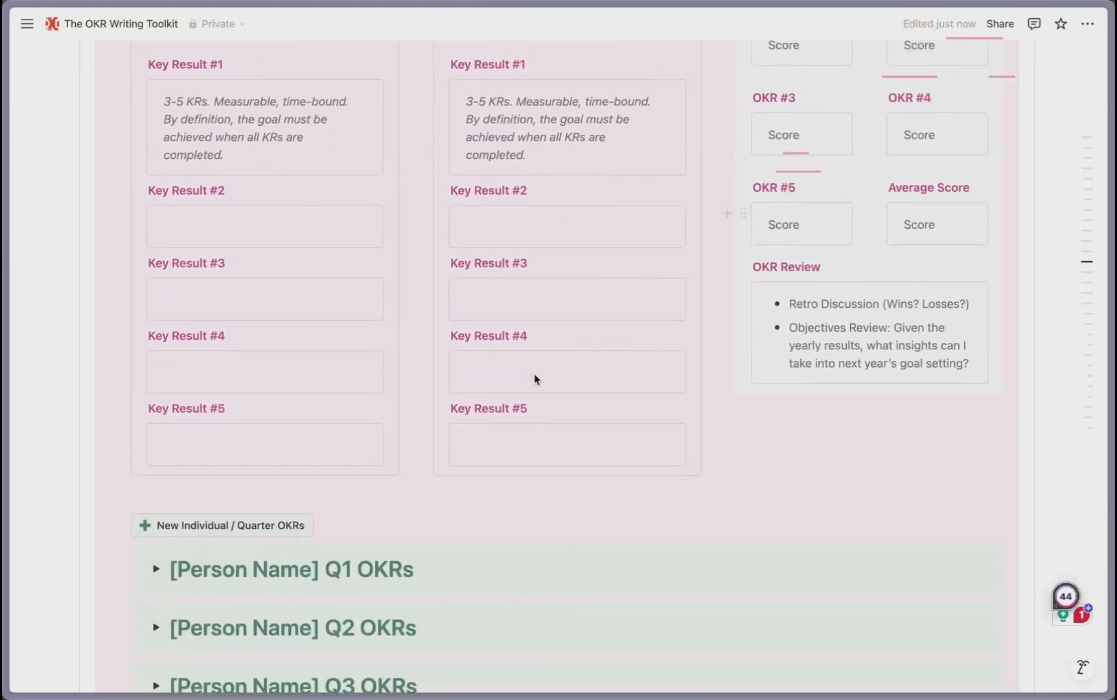
Step: Look through the PART 4 Bonus Resources, including the pitch templates, Validated Learning Cycle infographic and "High Five Mondays" template
scroll(534, 379, down, 10)
scroll(535, 379, down, 2)
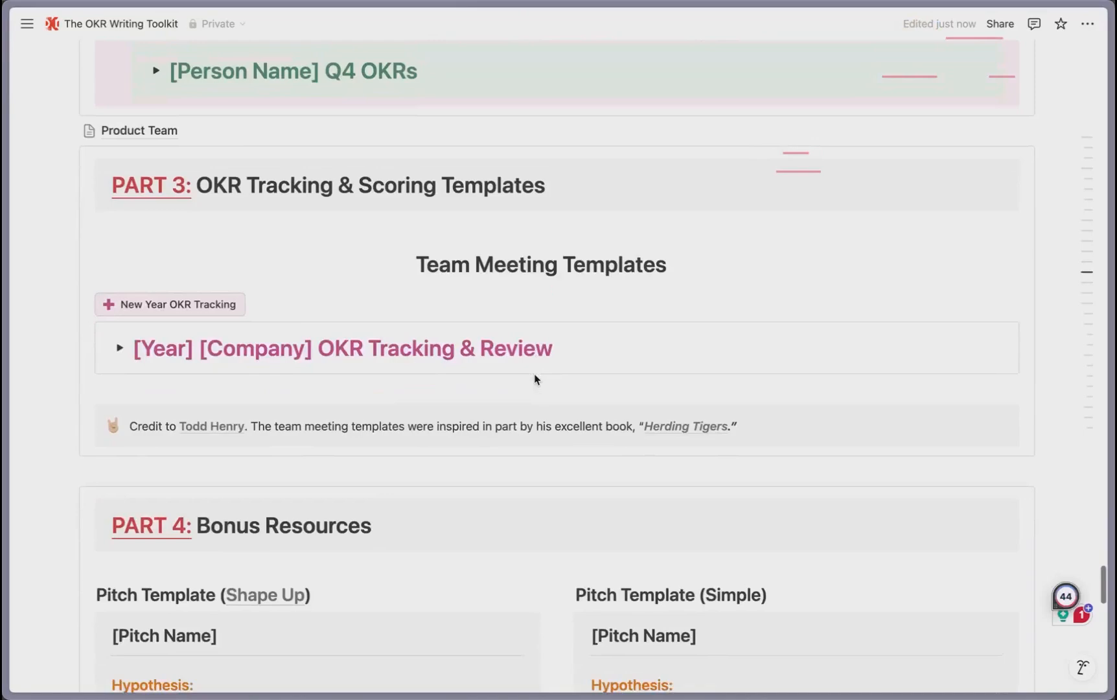
scroll(535, 379, down, 7)
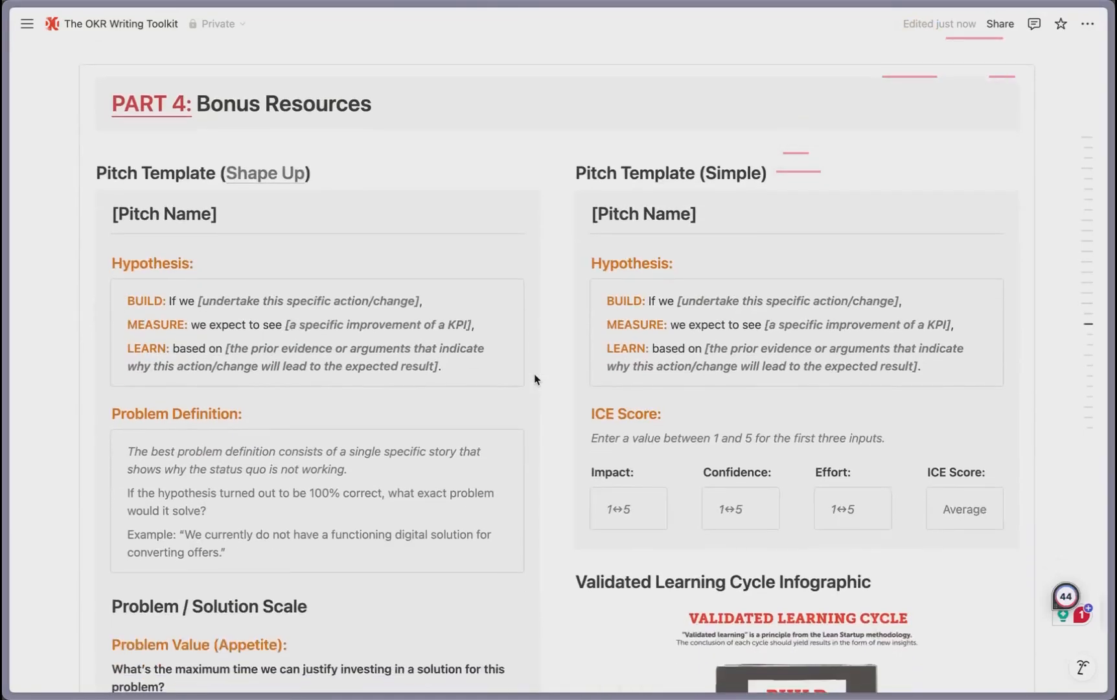
scroll(619, 334, down, 11)
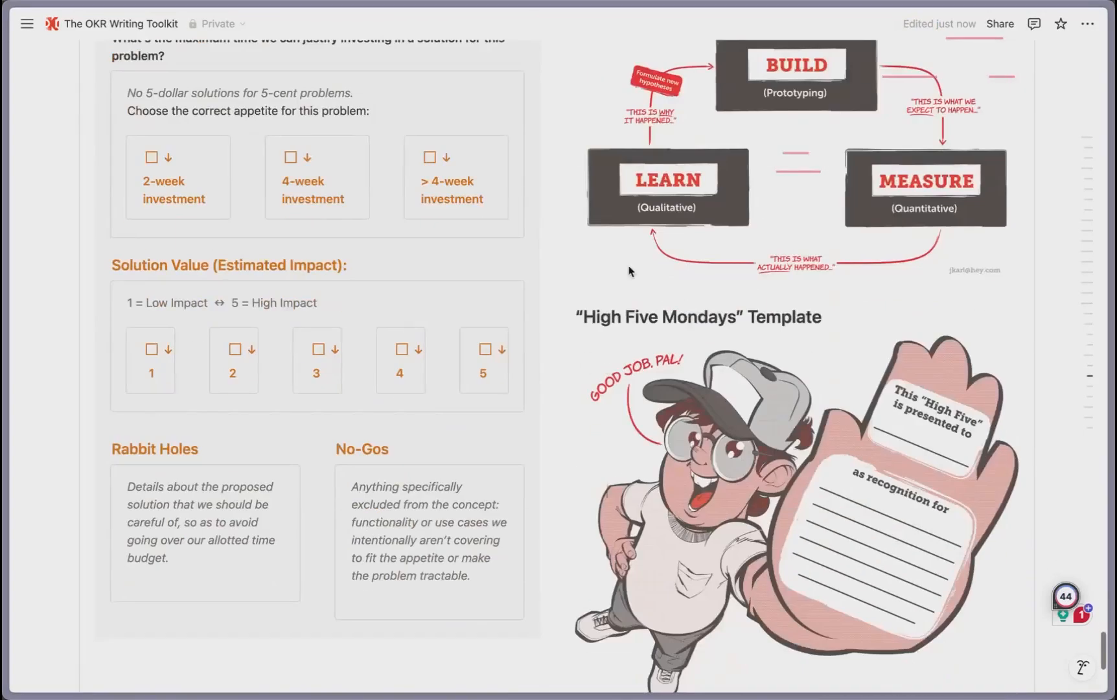
scroll(587, 311, down, 3)
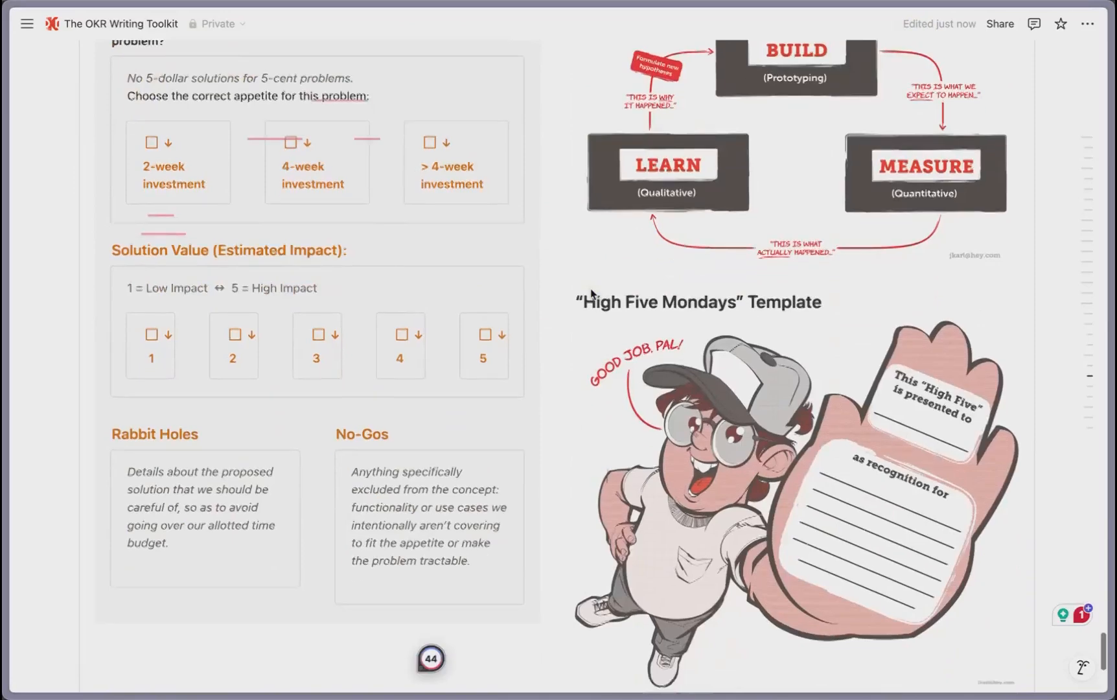